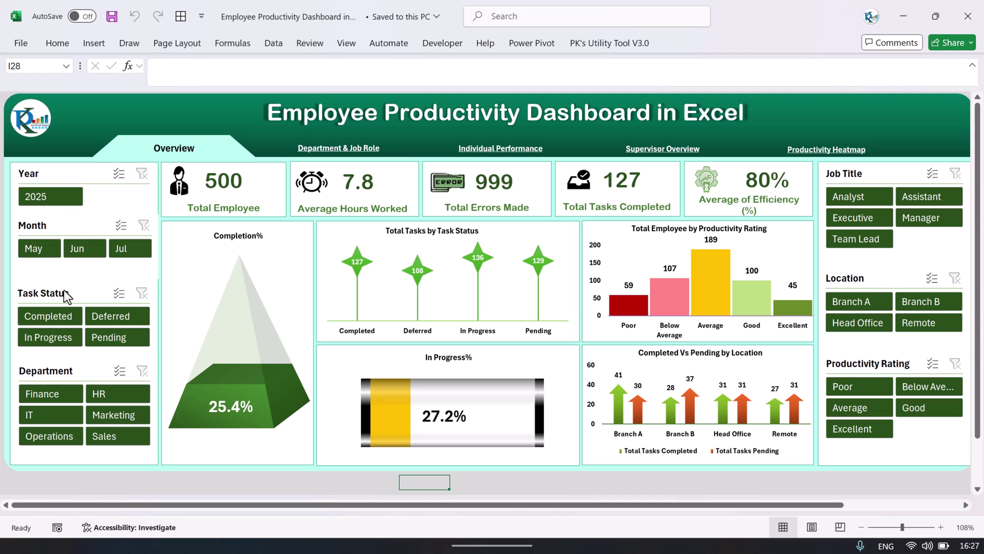
Filter the overview by the Completed task status, clear it, and do the same with the Finance department
left_click(52, 316)
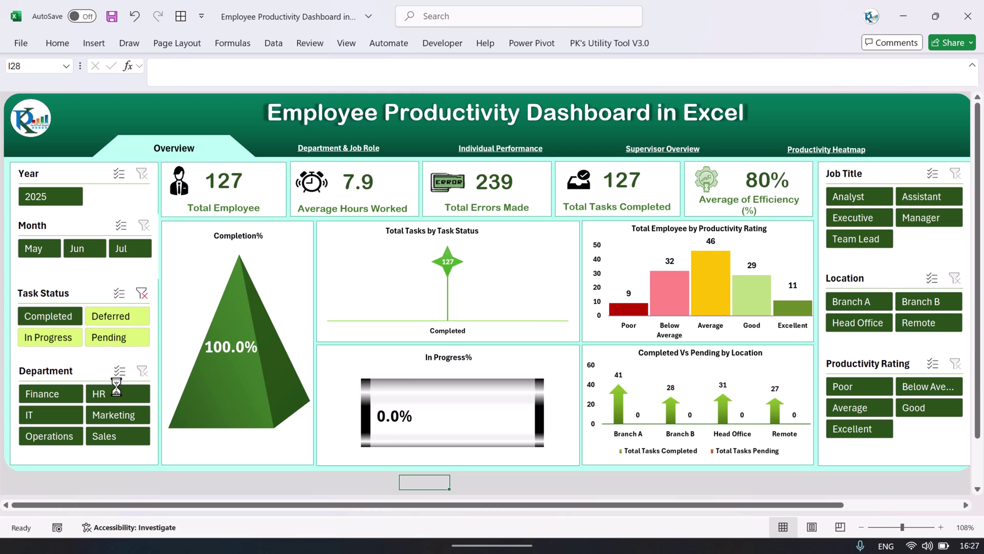
left_click(142, 294)
left_click(50, 395)
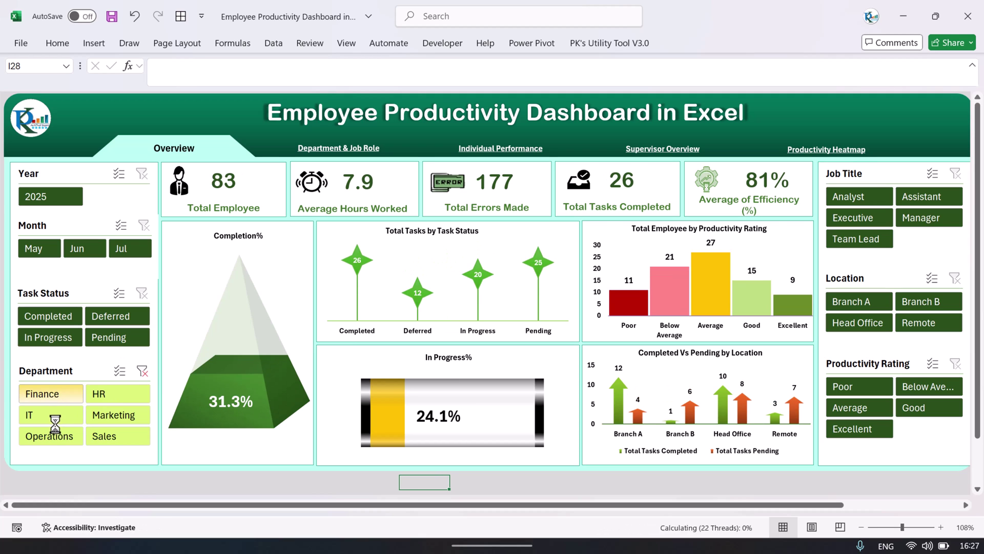
left_click(141, 372)
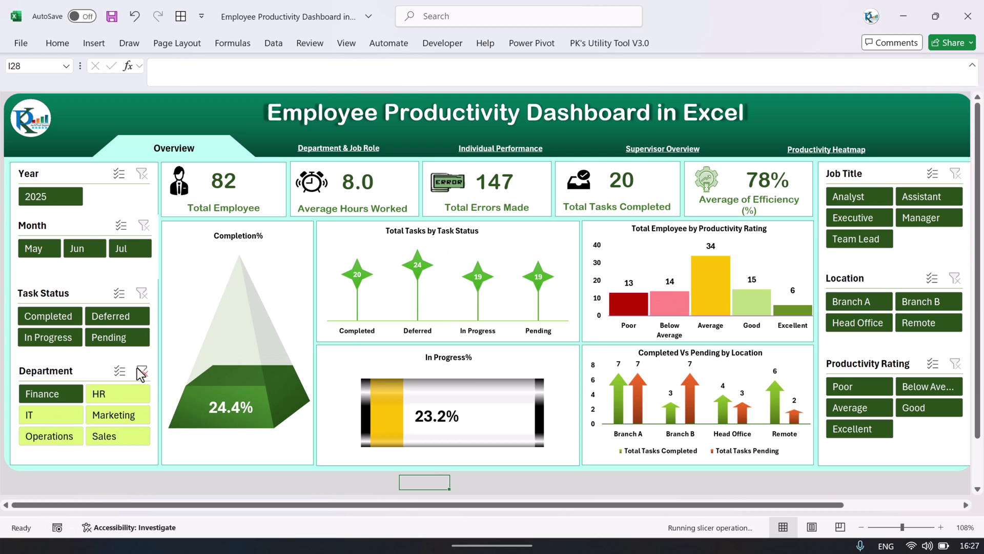
Filter the overview by the months May and Jun one after the other, and clear the month filter
left_click(39, 248)
left_click(93, 250)
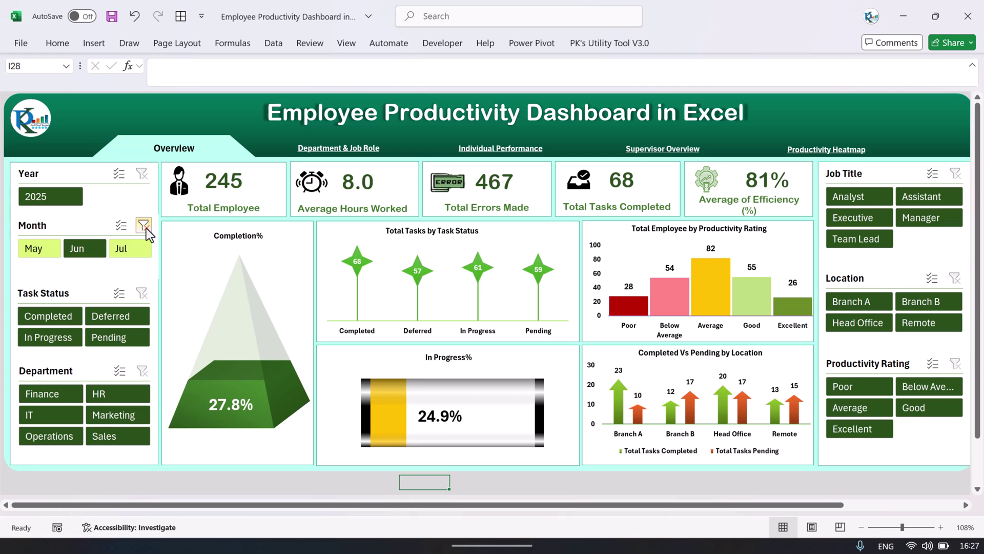
left_click(144, 226)
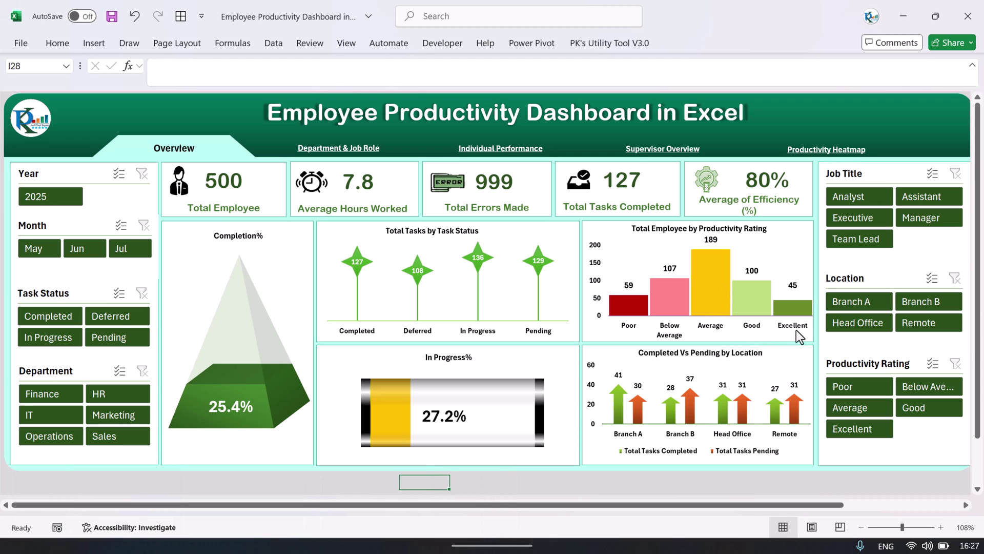
Filter the overview by the job titles Analyst, Executive, Team Lead and Manager in turn, and clear the job title filter
left_click(851, 198)
left_click(862, 219)
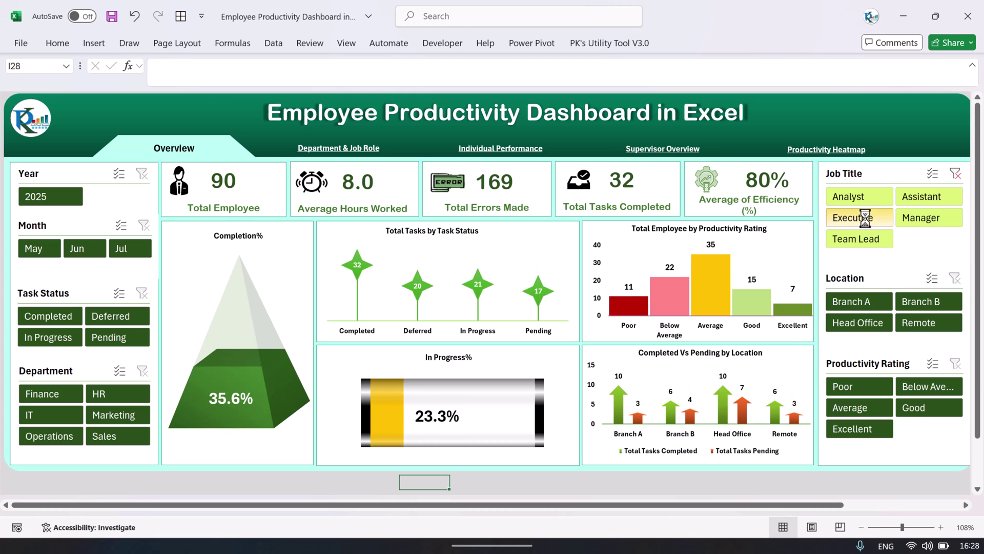
left_click(859, 245)
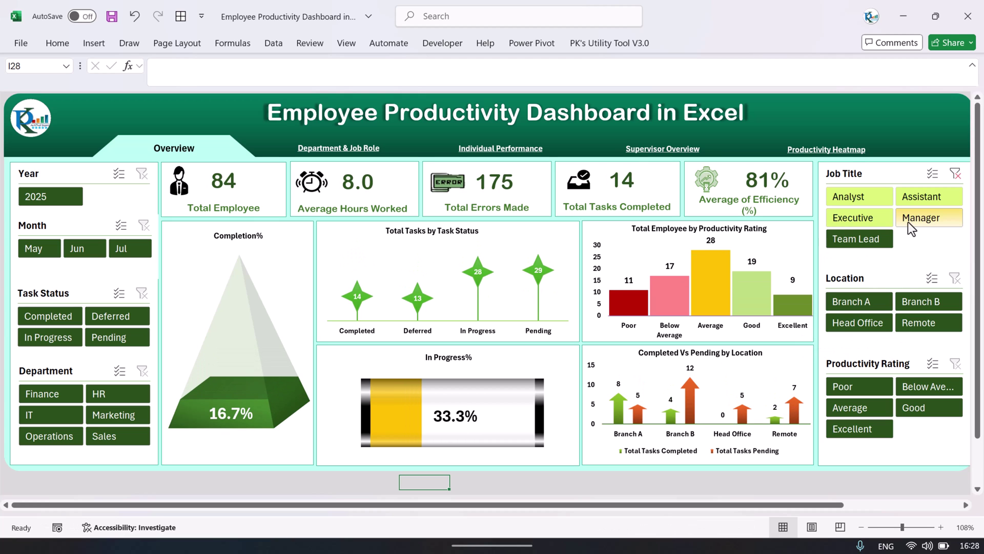
left_click(922, 219)
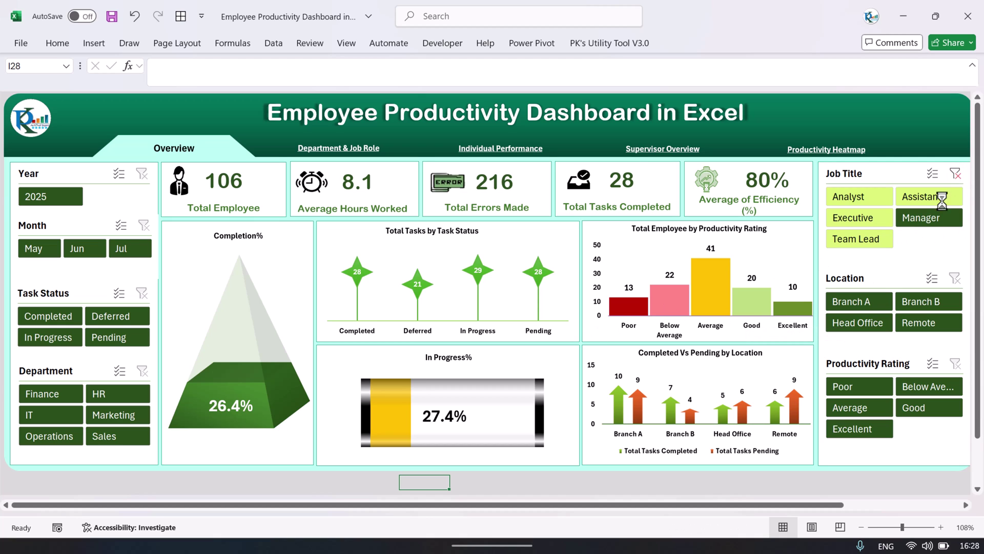
left_click(955, 173)
Filter the overview by the locations Branch A, Branch B, Remote and Head Office in turn, and clear the location filter
left_click(854, 304)
left_click(928, 302)
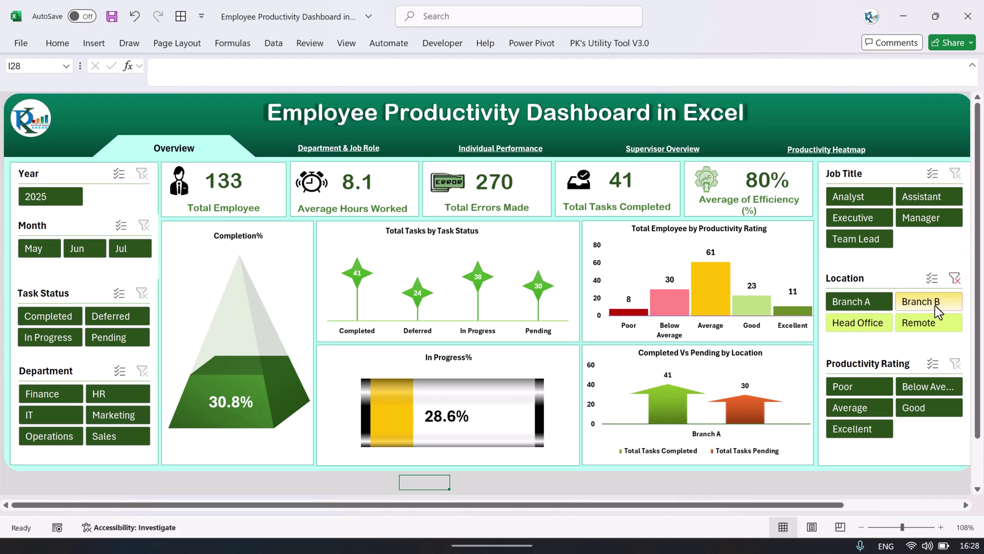
left_click(918, 325)
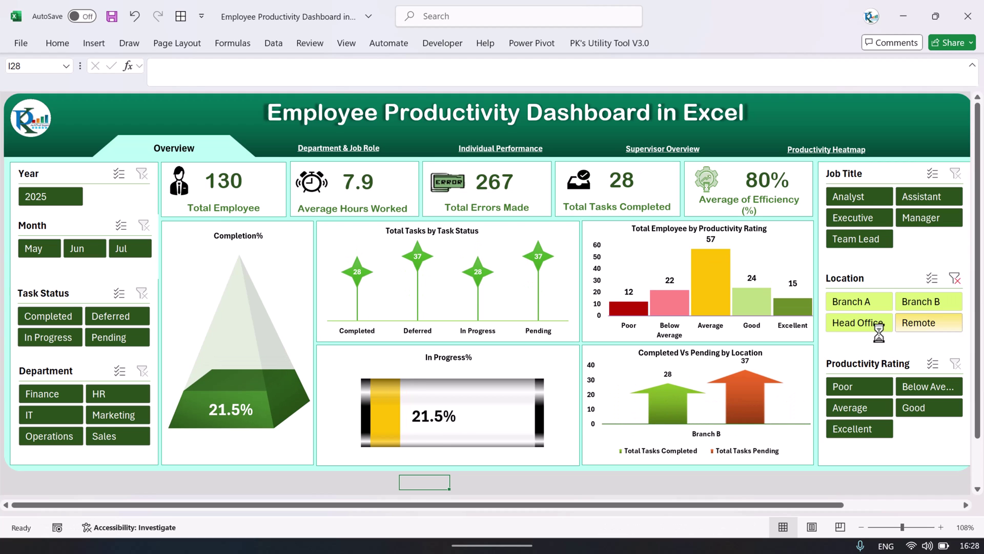
left_click(853, 325)
left_click(954, 278)
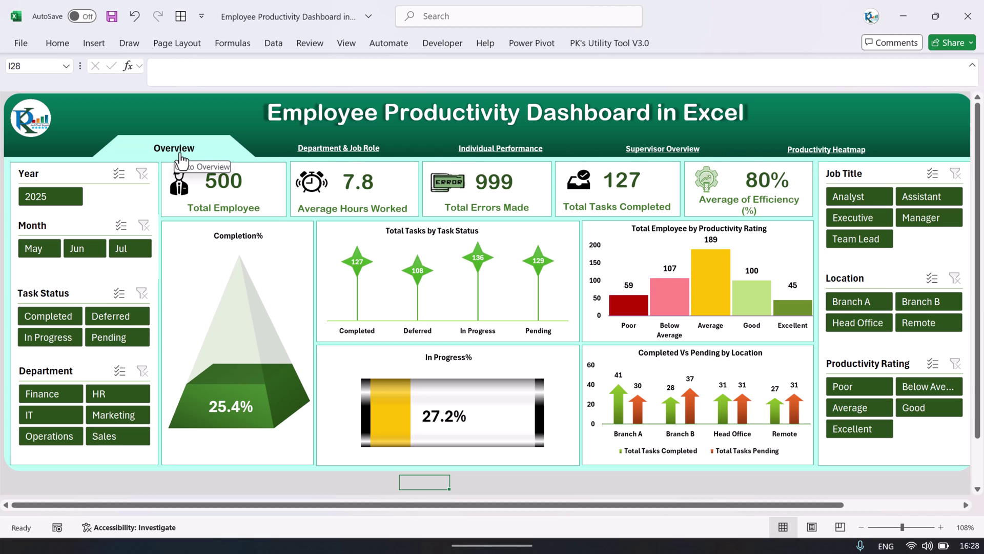
View the dashboard's Department & Job Role, Individual Performance, Supervisor Overview and Productivity Heatmap pages in turn
left_click(361, 154)
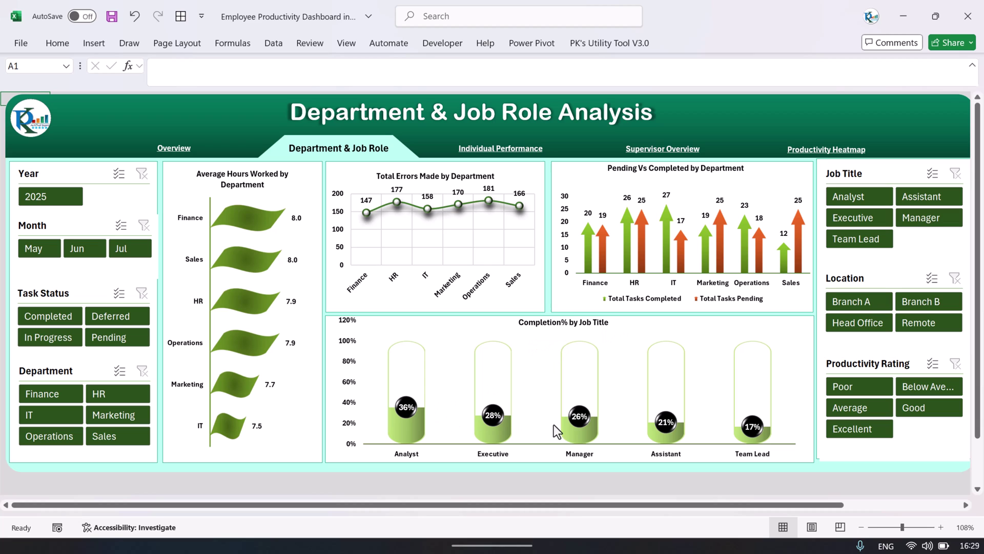
left_click(523, 154)
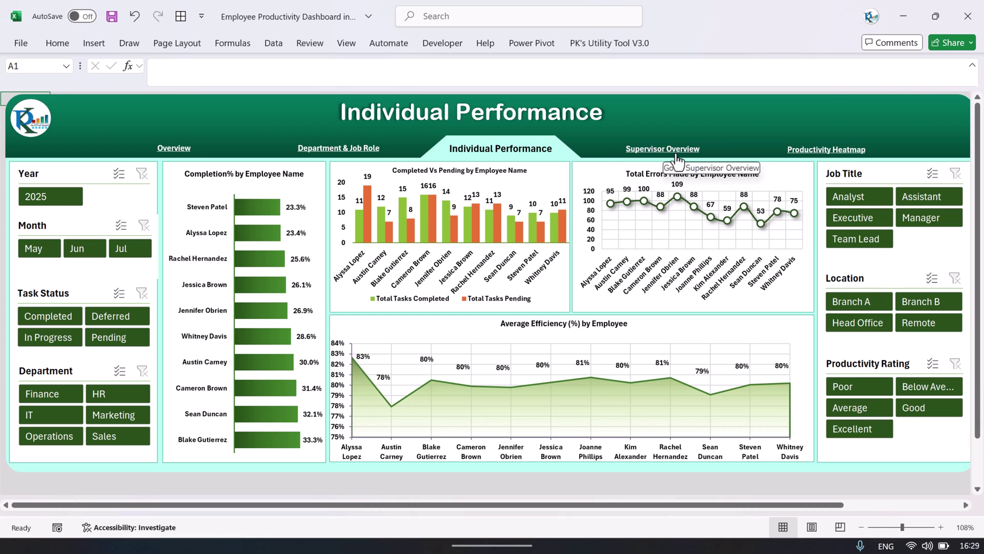
left_click(675, 149)
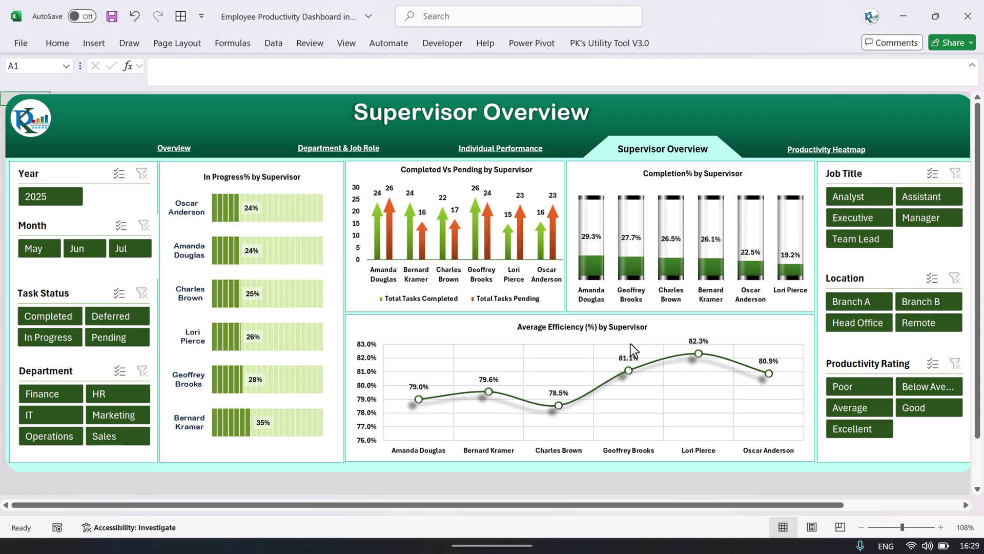
left_click(823, 161)
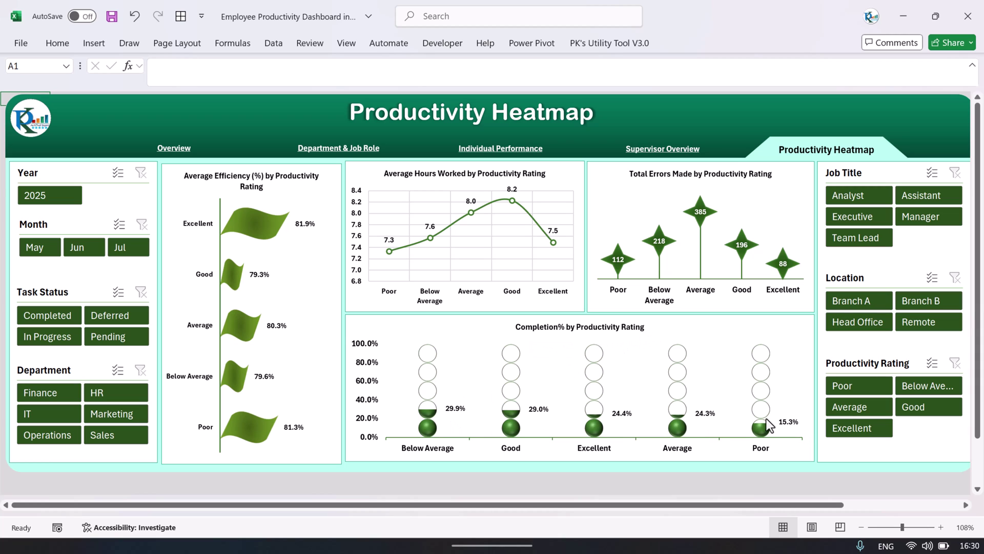
Filter the heatmap by Branch A, Branch B and Head Office, add the Poor and Average productivity ratings in turn, and clear both filters
left_click(866, 300)
left_click(929, 300)
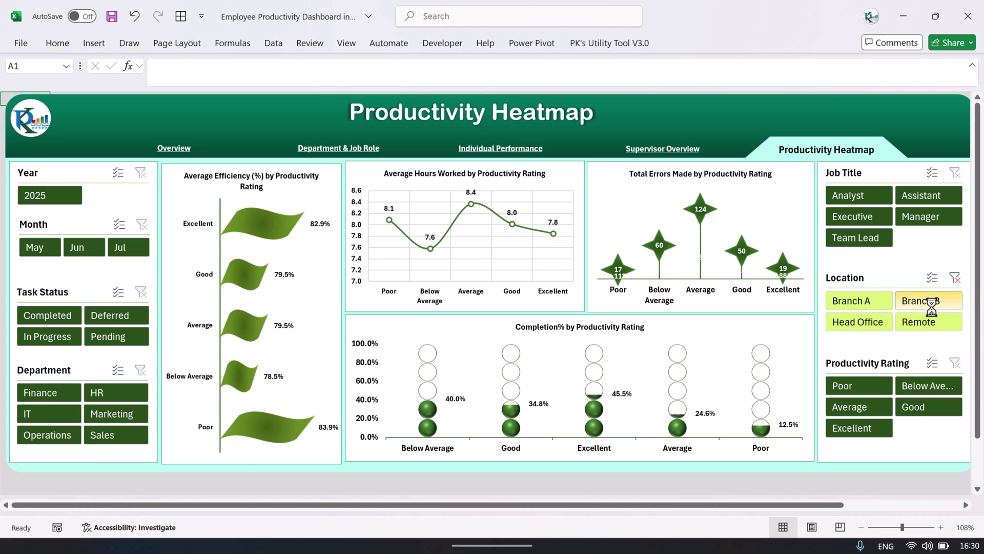
left_click(863, 322)
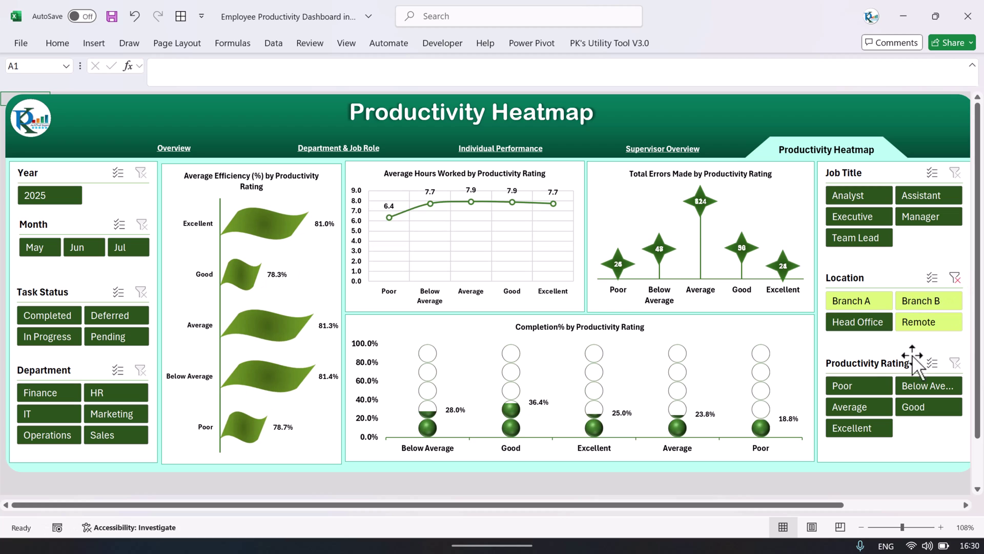
left_click(863, 386)
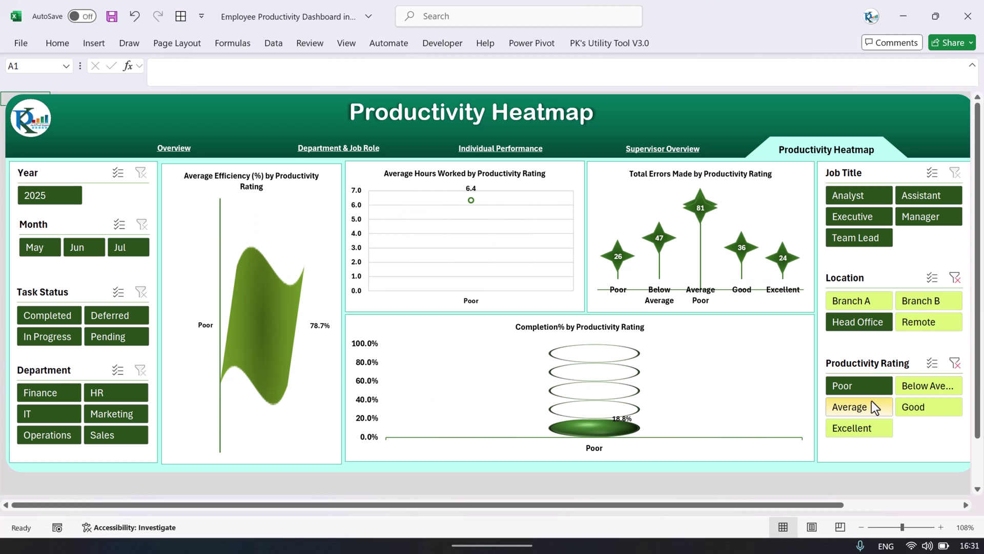
left_click(957, 362)
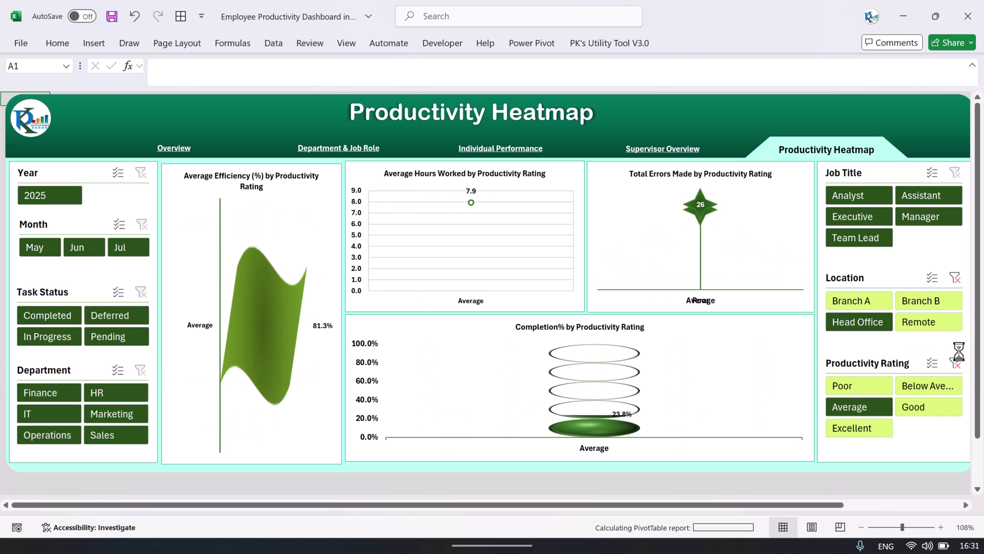
left_click(956, 277)
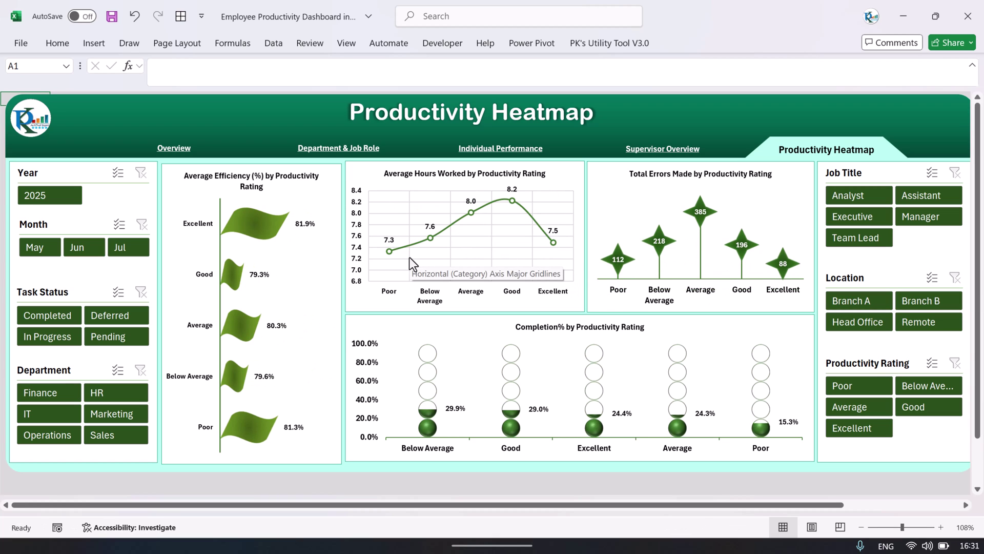
Enable Show sheet tabs in the advanced display options for this workbook
left_click(21, 43)
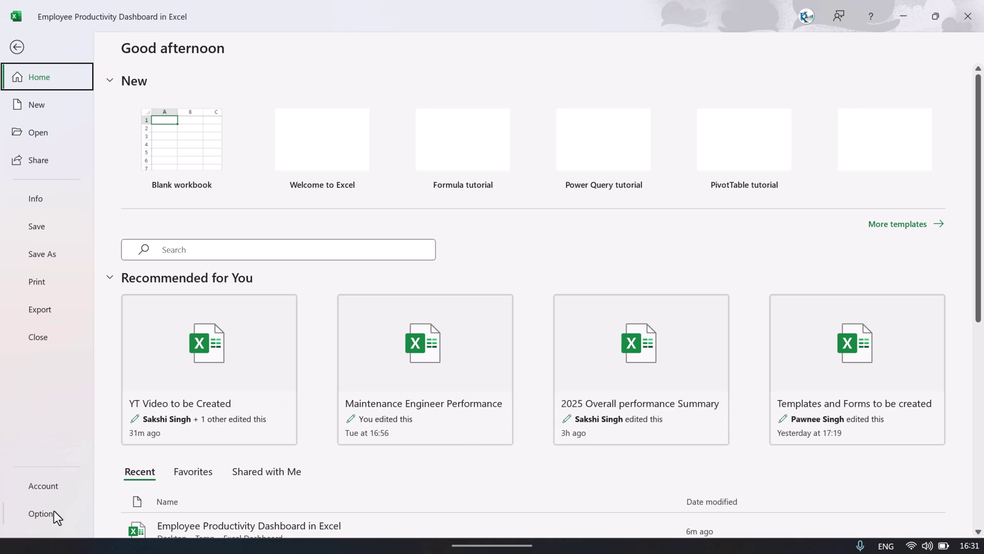
left_click(41, 513)
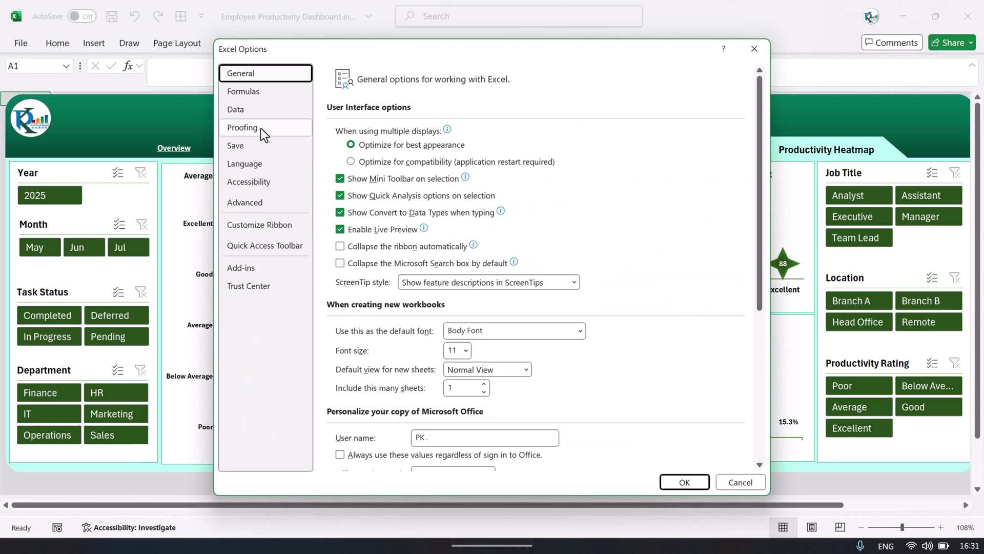
left_click(287, 204)
left_click_drag(757, 120, 745, 297)
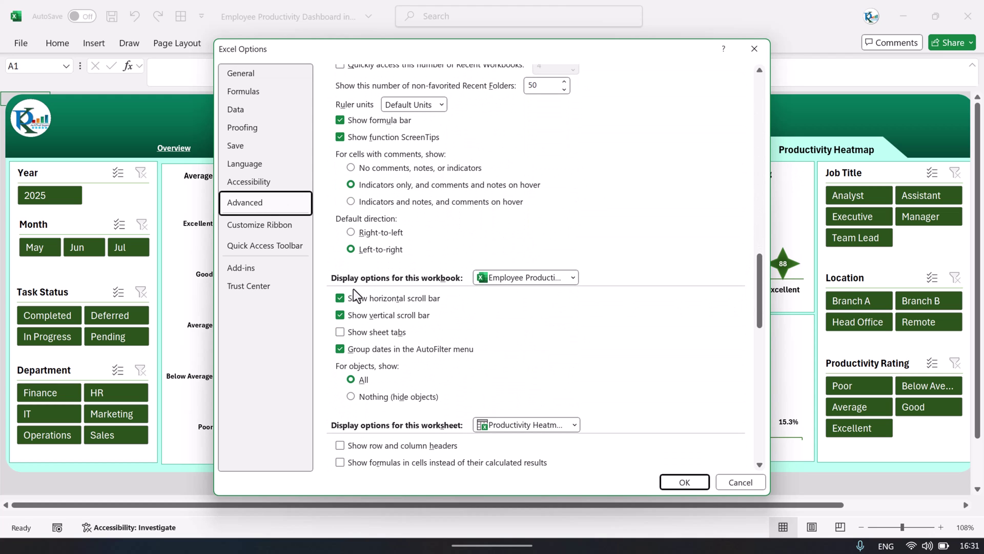
left_click(351, 334)
left_click(685, 484)
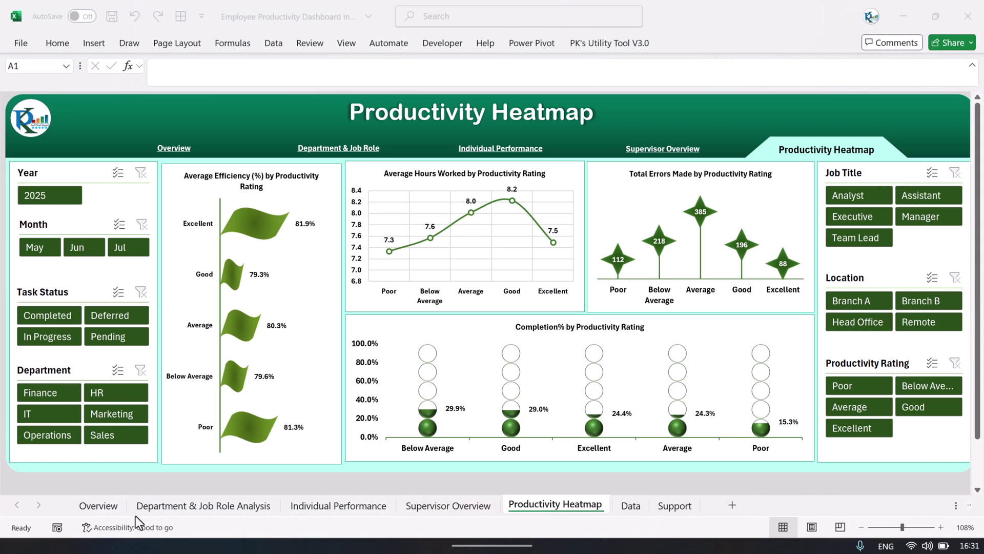
Go through the Overview, Department & Job Role Analysis, Individual Performance, Supervisor Overview and Productivity Heatmap sheets
left_click(103, 506)
left_click(228, 506)
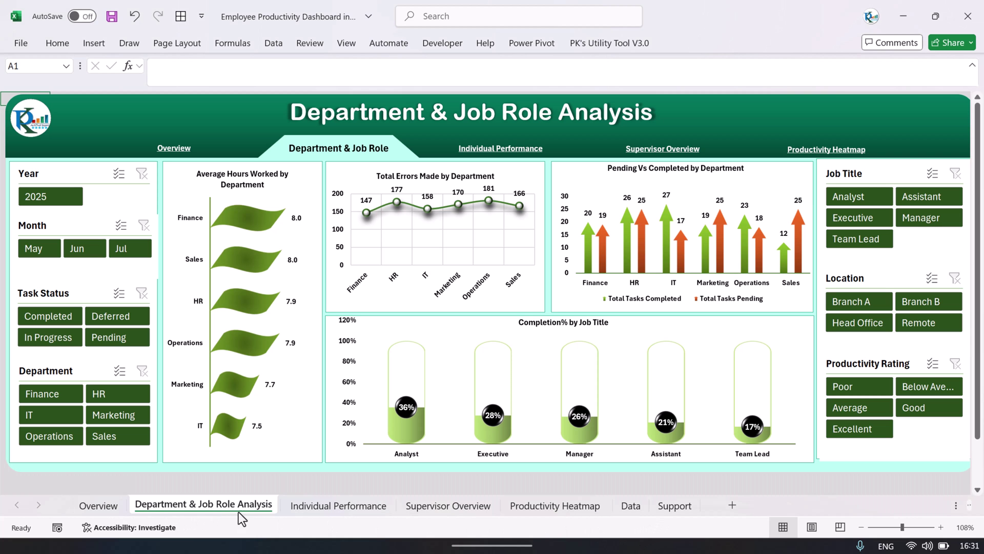
left_click(331, 509)
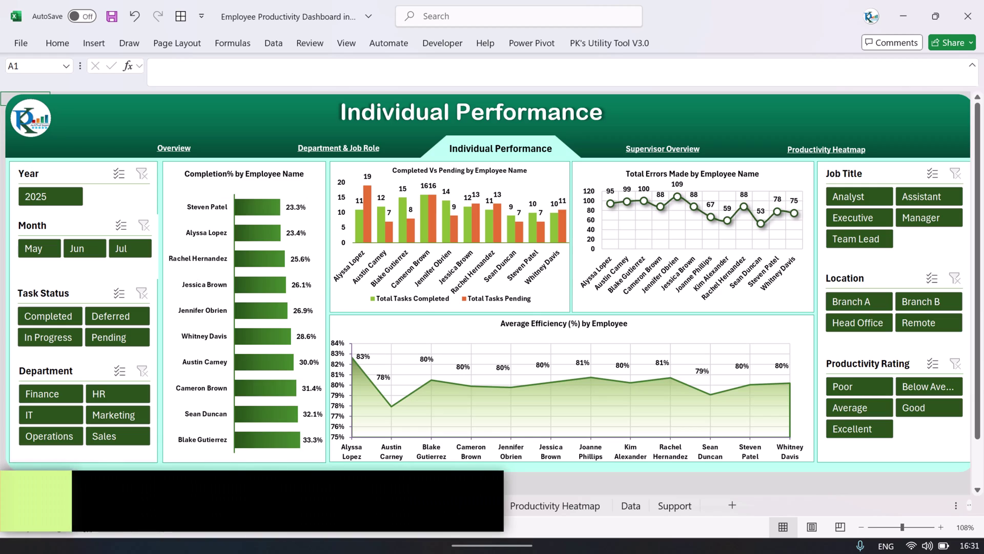
left_click(448, 507)
left_click(565, 506)
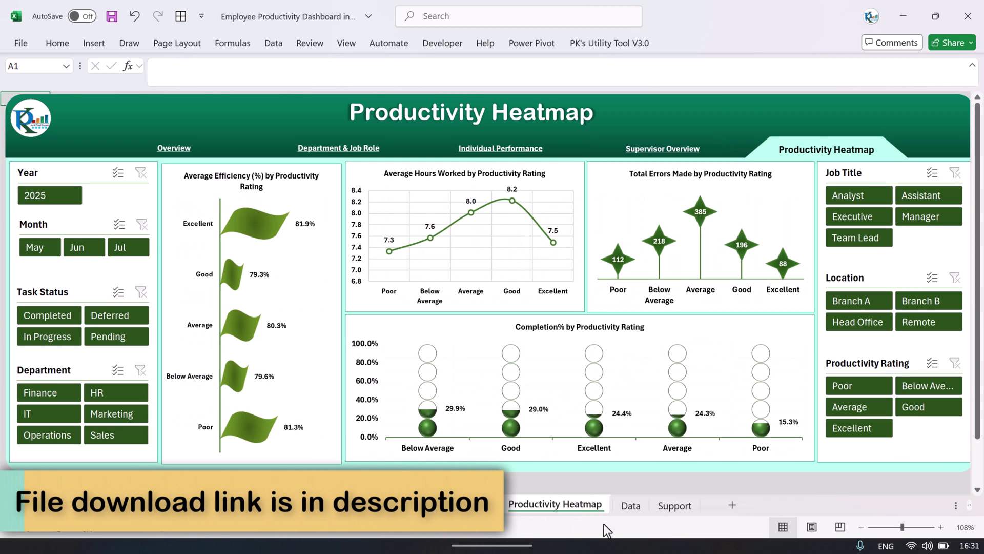
Open the Data sheet and examine the Employee ID, Employee Name and Department columns
left_click(633, 505)
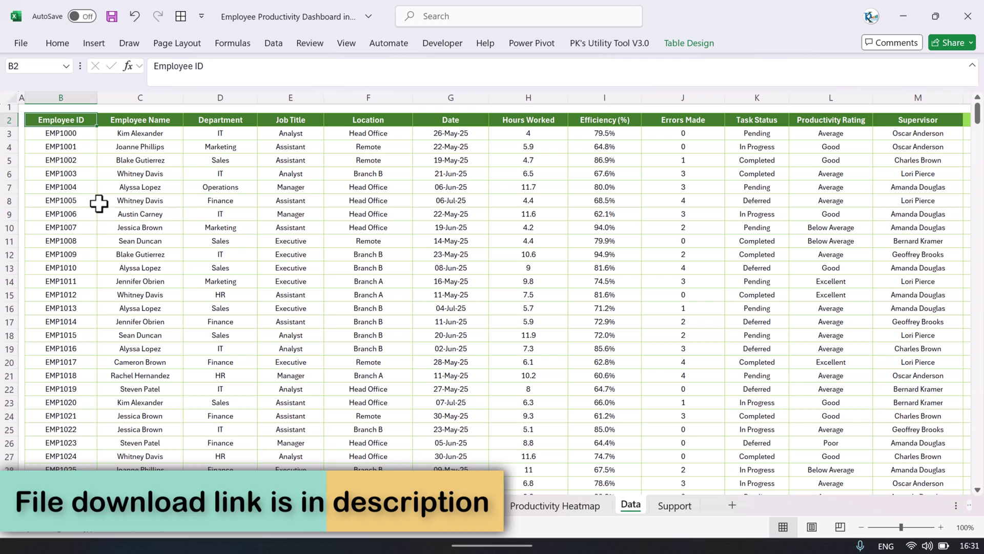
left_click(143, 240)
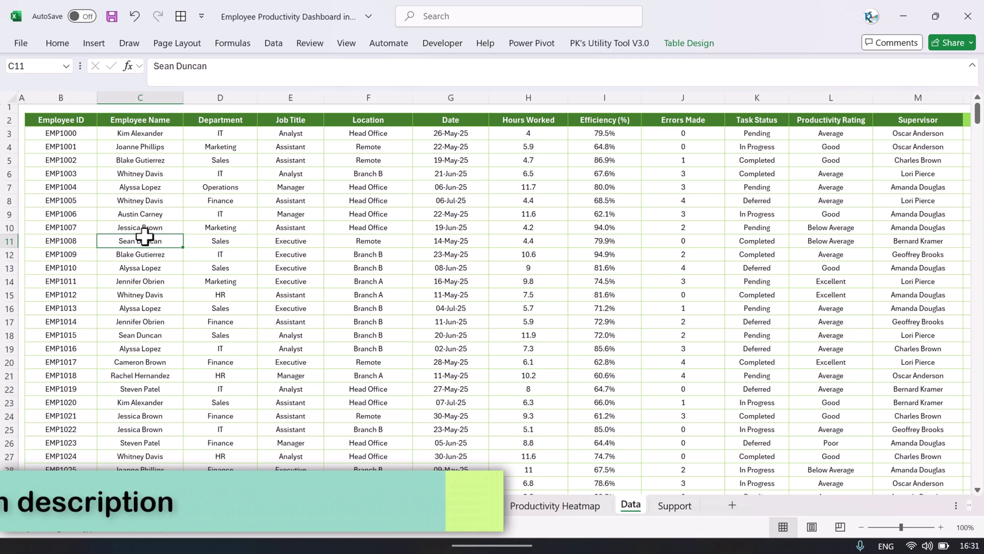
left_click_drag(48, 121, 59, 293)
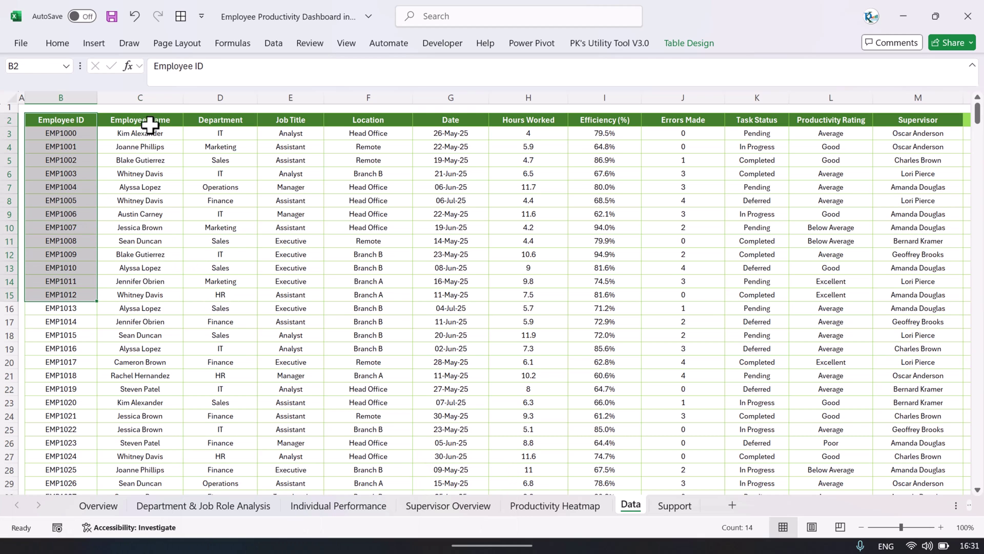
left_click_drag(148, 123, 138, 243)
left_click_drag(232, 123, 230, 256)
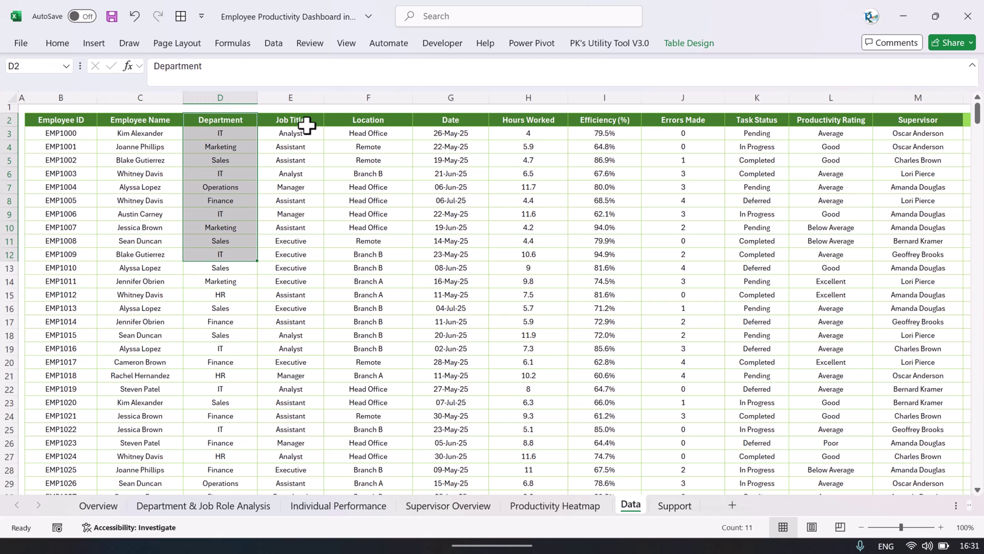
Examine the Job Title, Location, Date, Hours Worked and Efficiency (%) columns by selecting their first rows
left_click_drag(302, 125, 292, 228)
left_click_drag(368, 133, 377, 228)
left_click_drag(468, 134, 451, 228)
left_click_drag(530, 135, 539, 218)
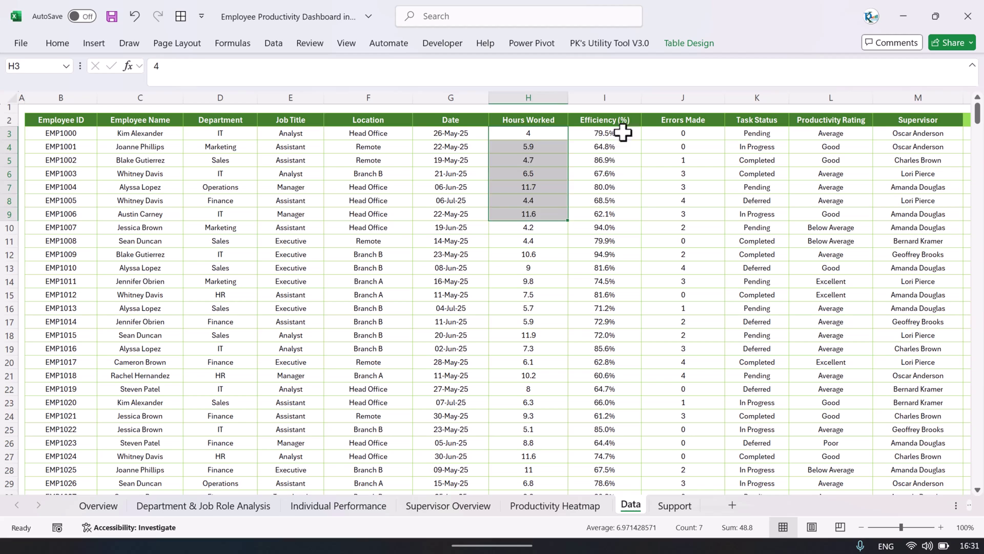
left_click_drag(624, 127, 631, 203)
Examine the Errors Made, Task Status and Supervisor columns by selecting their first rows
scroll(779, 183, "right", 3)
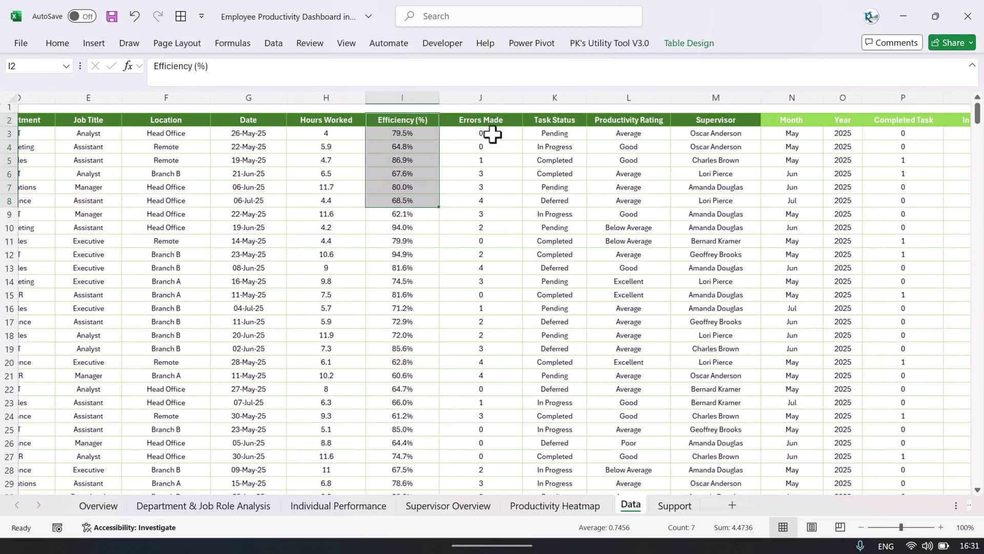
left_click_drag(492, 133, 492, 204)
left_click_drag(566, 133, 583, 208)
scroll(674, 169, "right", 4)
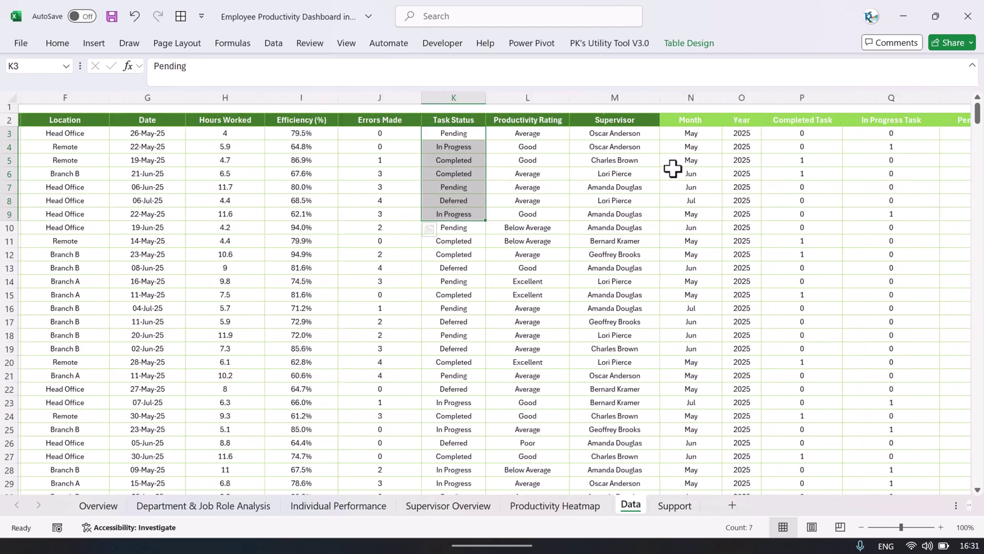
left_click_drag(446, 134, 418, 202)
scroll(602, 167, "right", 1)
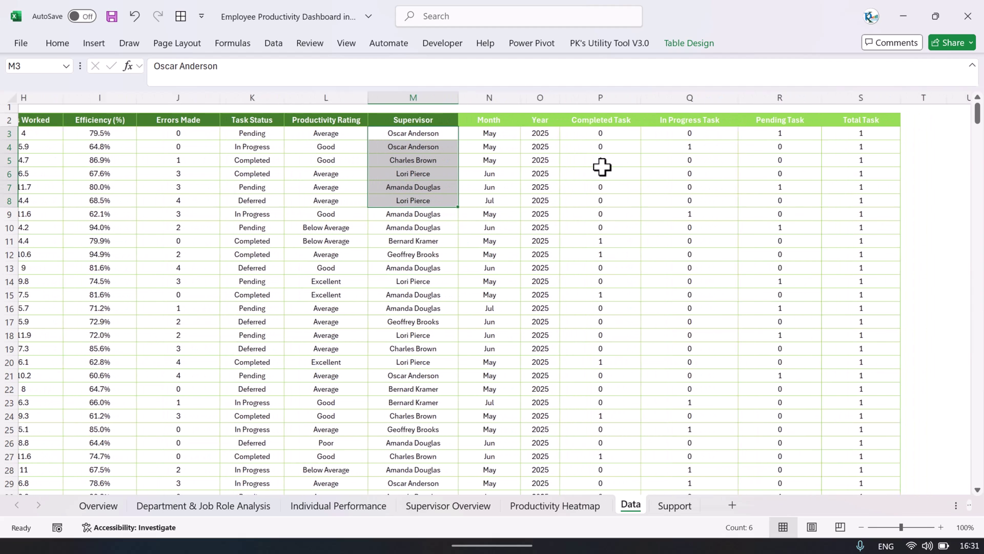
Examine the formulas in the first row of the Month, Year, Completed Task, In Progress Task, Pending Task and Total Task columns
scroll(601, 167, "right", 1)
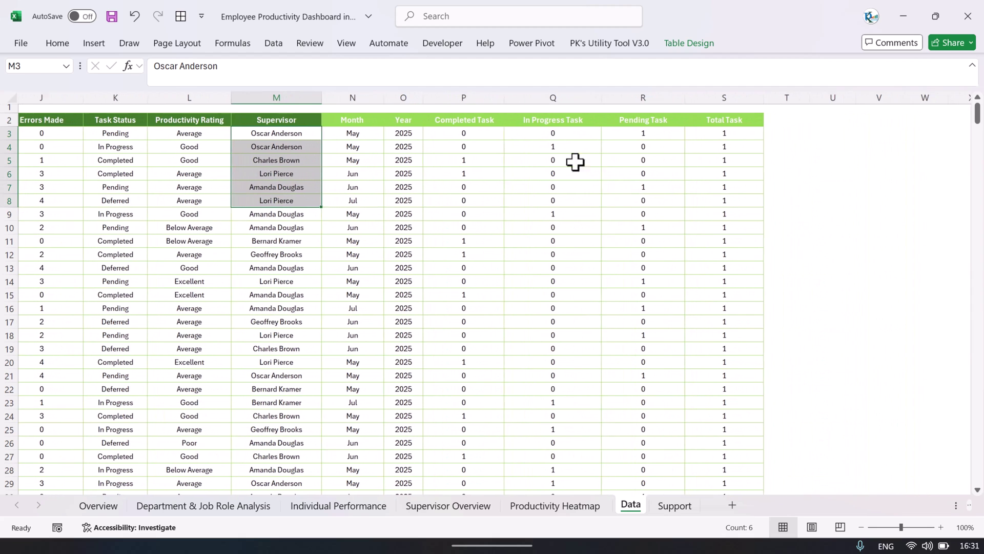
left_click(398, 121)
left_click(356, 133)
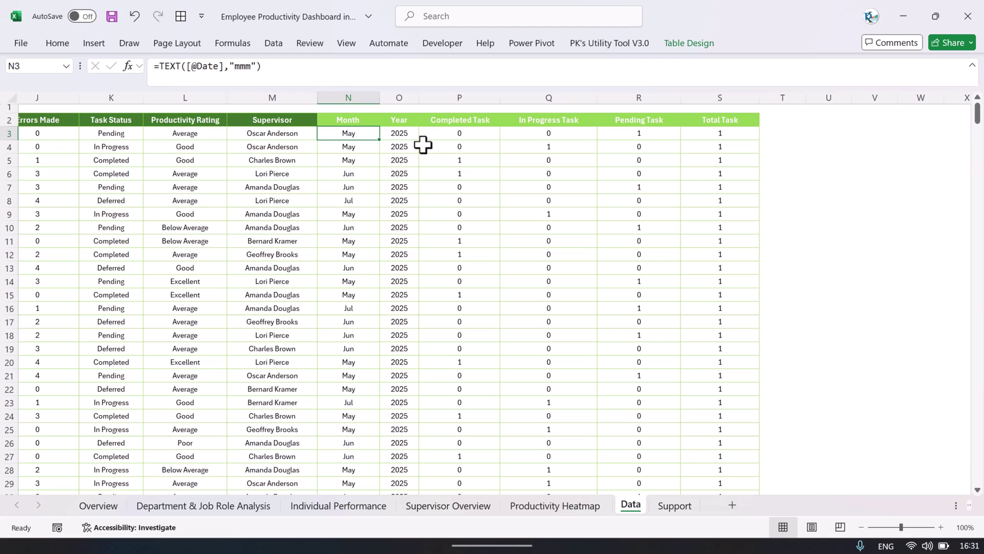
left_click(403, 135)
left_click(436, 134)
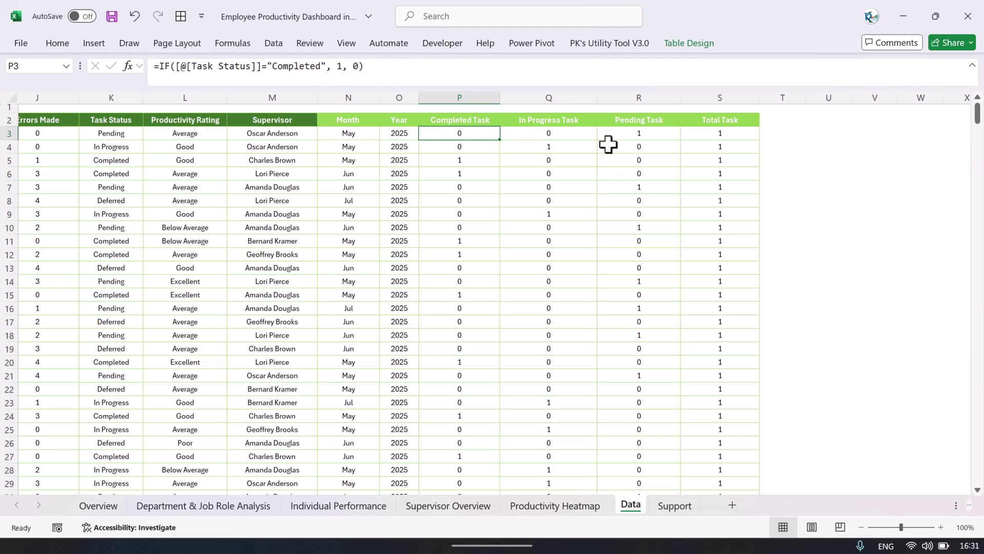
left_click(559, 135)
left_click(653, 133)
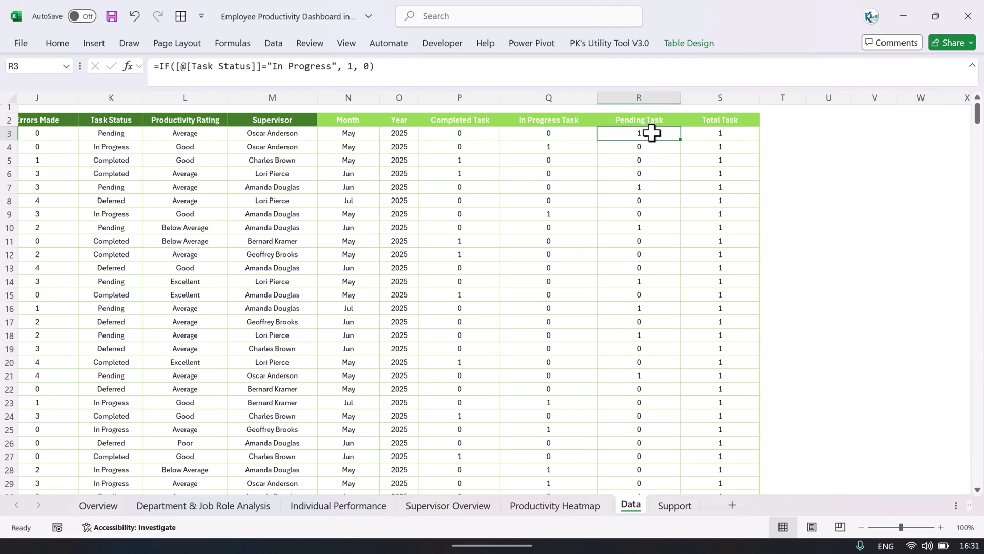
left_click(744, 133)
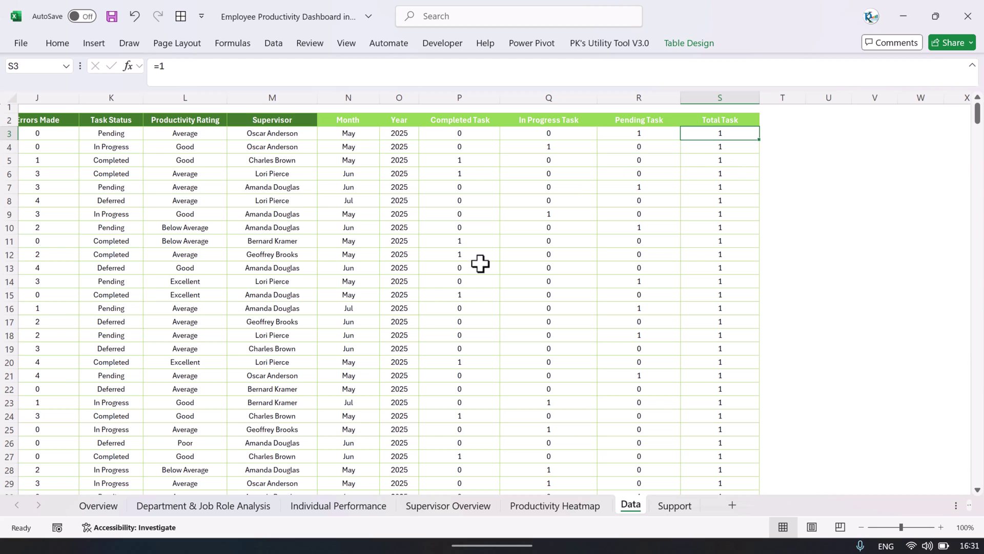
Open the Support sheet and review the row of pivot tables in its Overview section
left_click(674, 506)
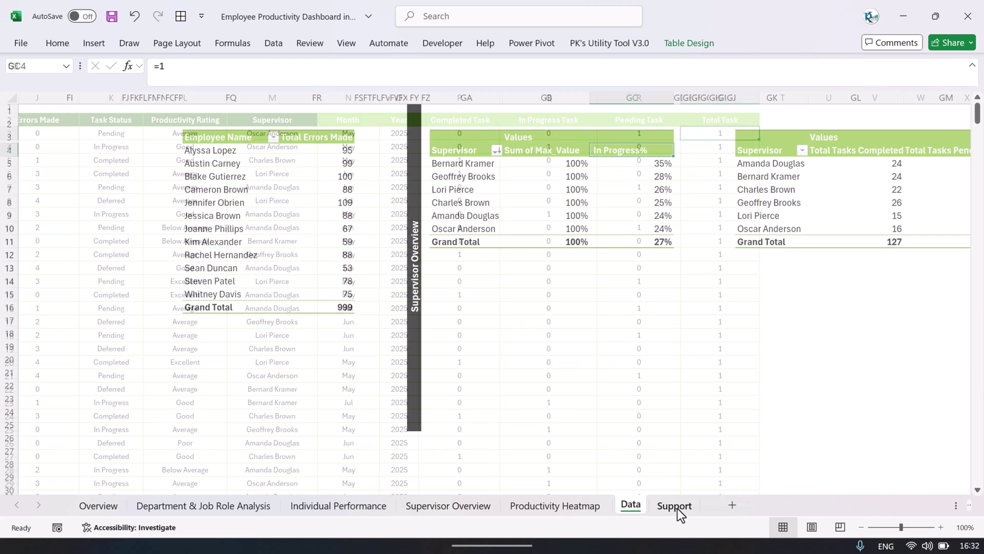
left_click(339, 354)
scroll(340, 354, "left", 10)
scroll(340, 353, "left", 15)
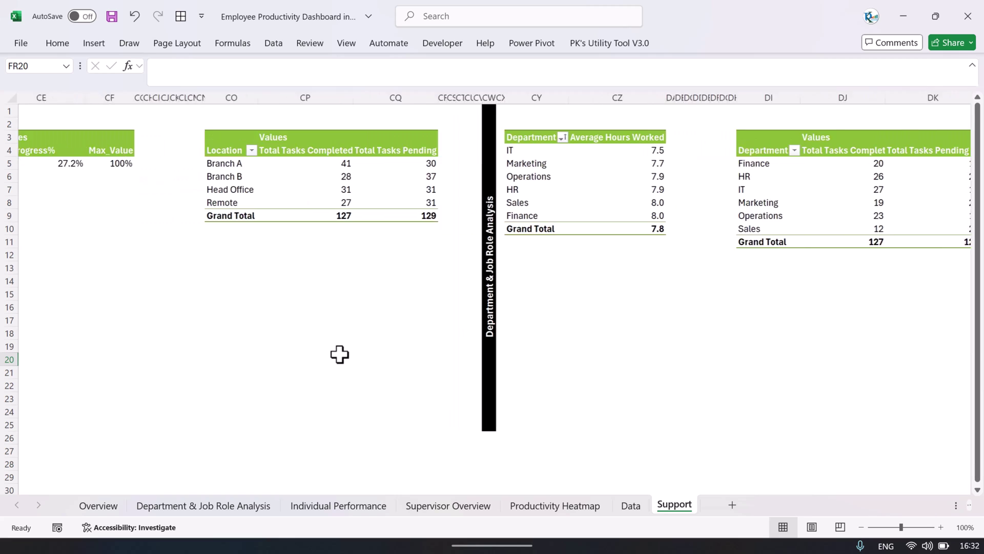
left_click(239, 269)
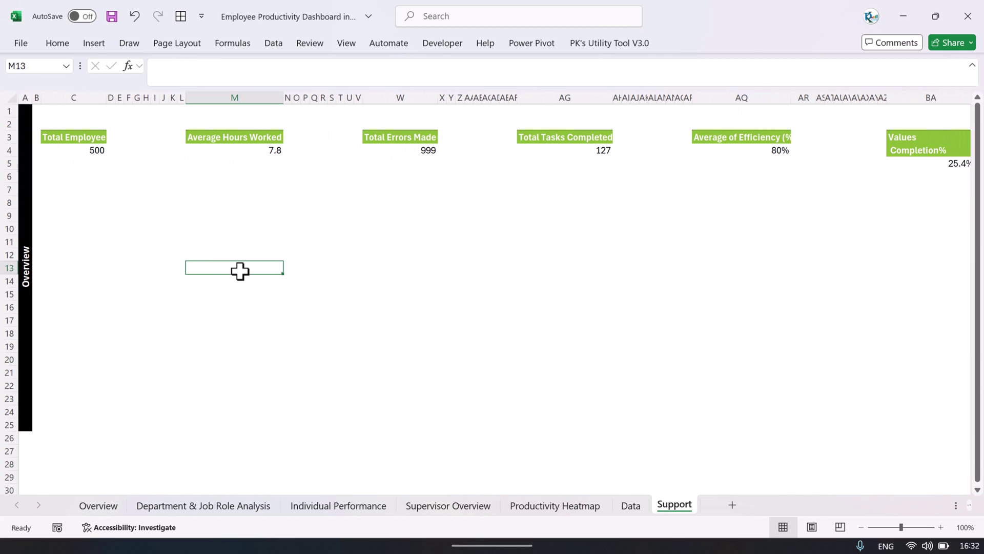
left_click(27, 258)
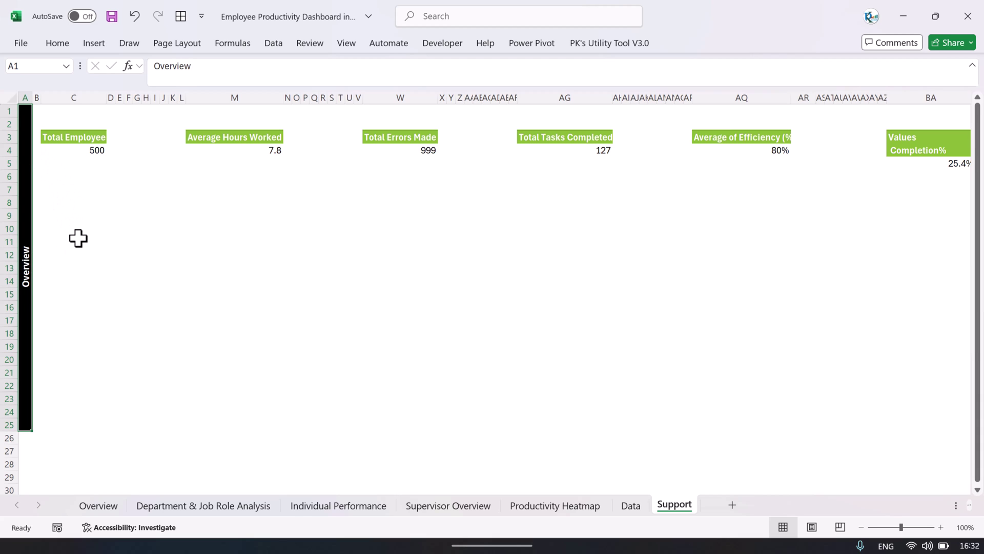
left_click_drag(102, 163, 894, 163)
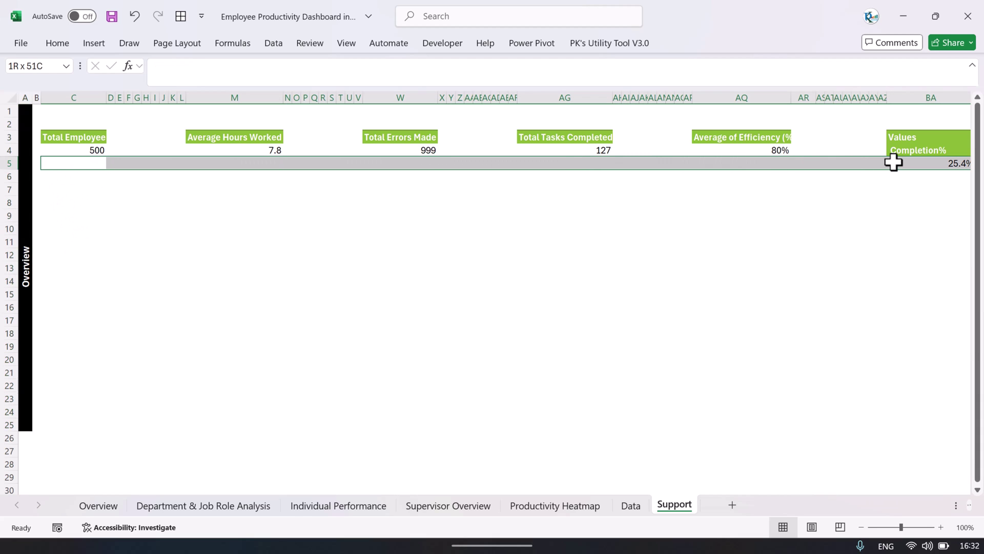
left_click(409, 299)
Inspect the Total Employee pivot table's field list and the value field settings of its Total Employee field
left_click(85, 138)
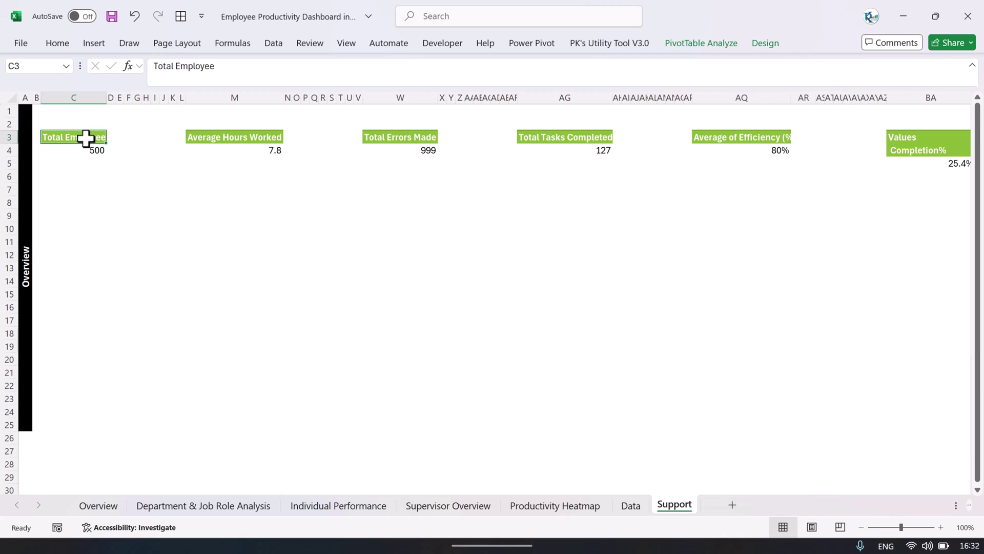
right_click(91, 152)
left_click(139, 441)
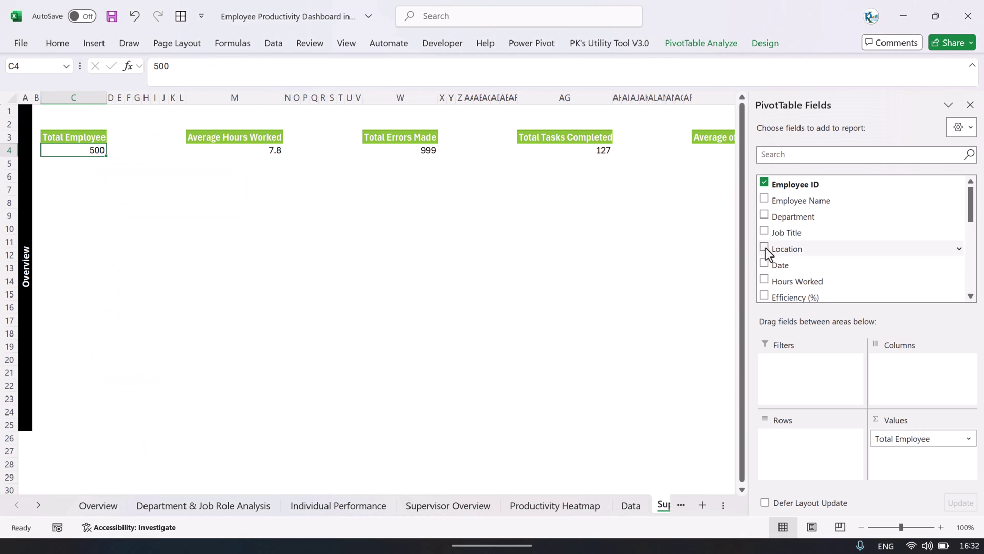
scroll(820, 236, "down", 3)
scroll(801, 200, "up", 3)
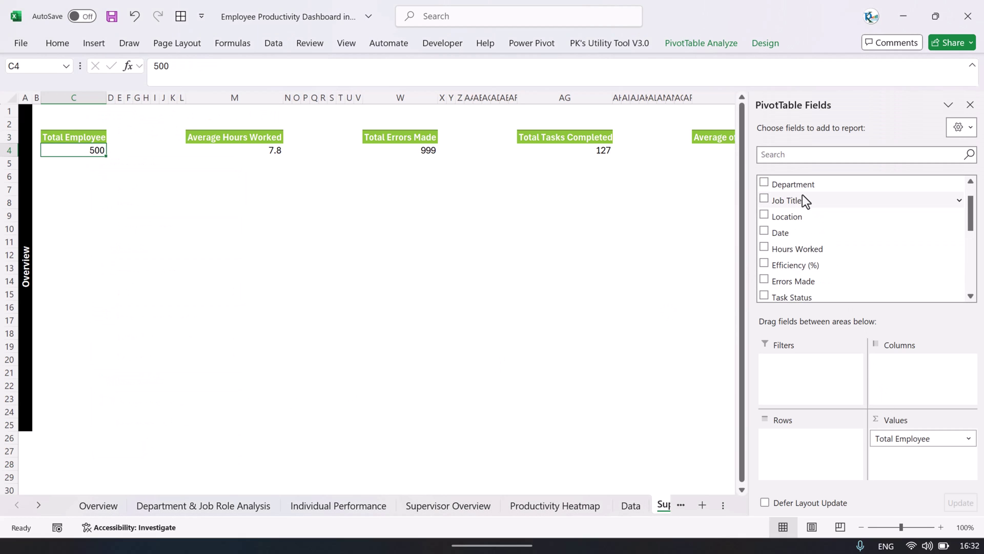
left_click(923, 439)
left_click(919, 423)
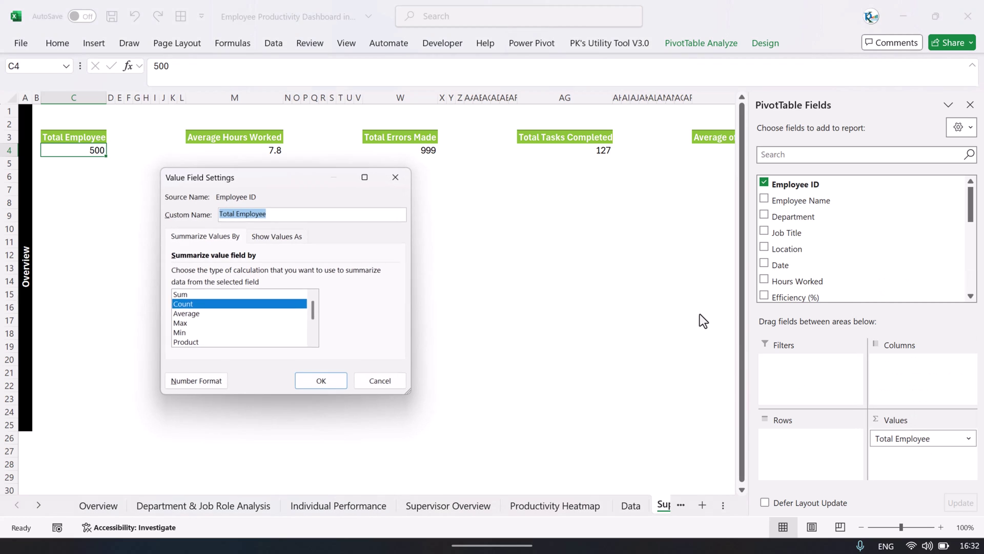
left_click(397, 177)
left_click(970, 105)
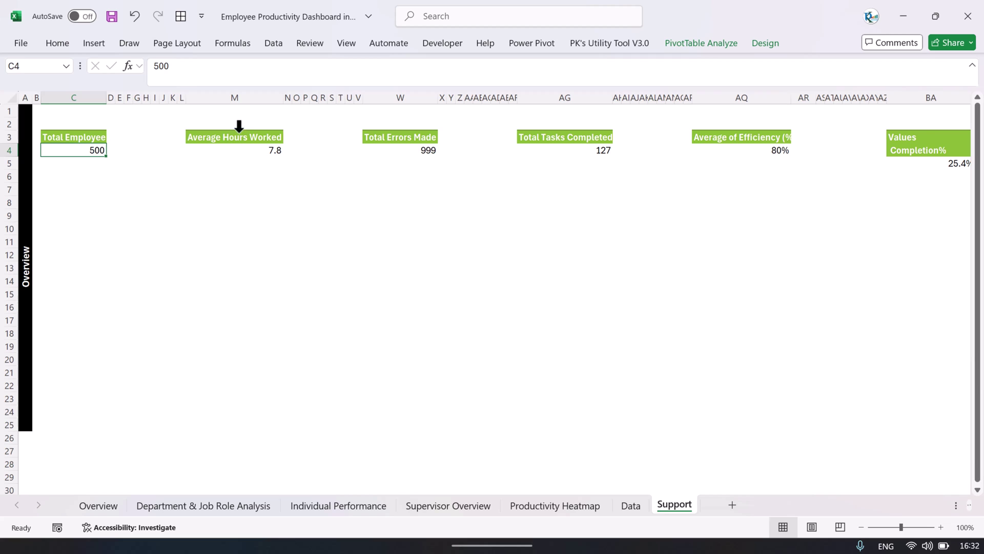
Look over the Average Hours Worked, Total Errors Made and neighbouring pivot tables on the Support sheet
left_click(237, 136)
left_click(389, 138)
scroll(606, 173, "right", 5)
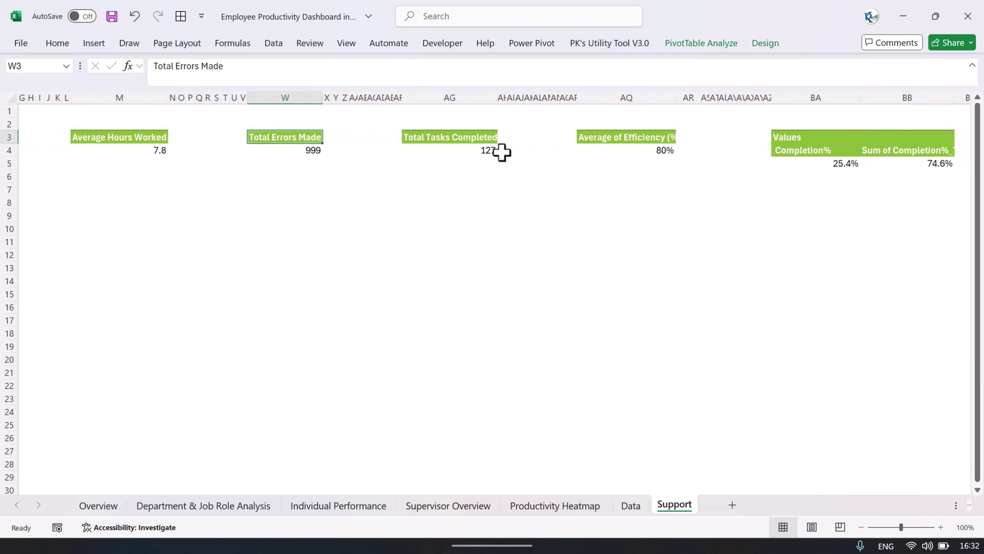
scroll(501, 151, "left", 6)
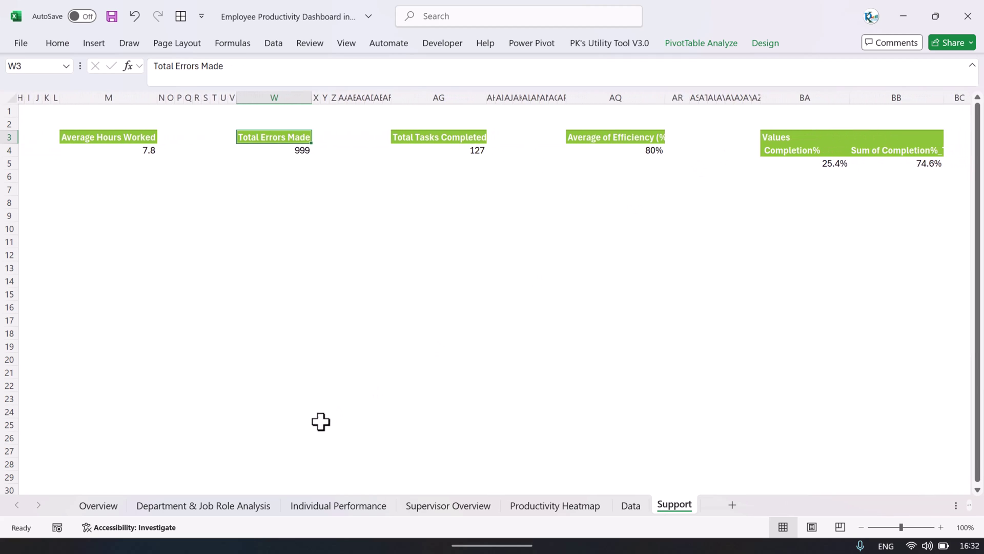
Return to the Overview sheet and inspect the cell references linked to the Total Employee card's value and title
left_click(97, 506)
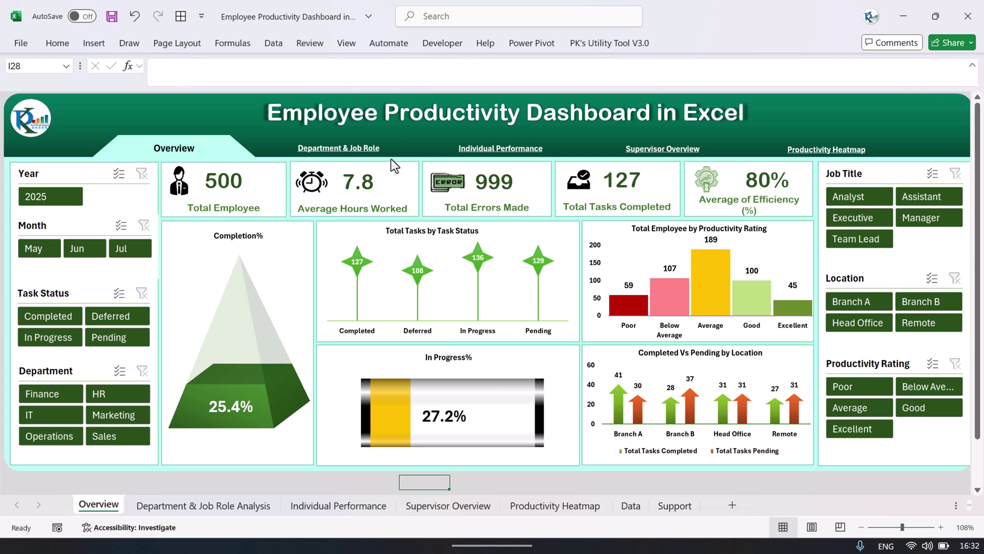
left_click(309, 44)
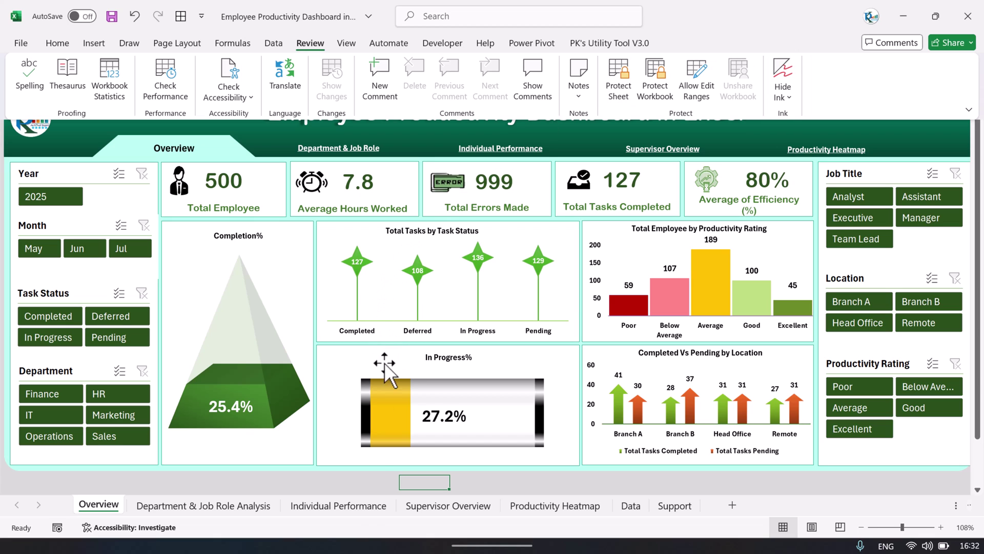
left_click(356, 488)
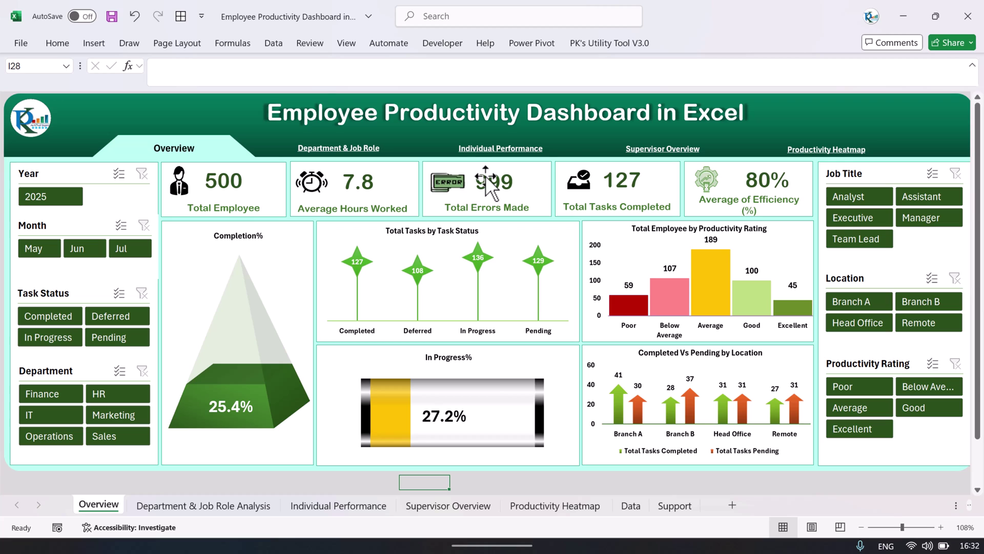
left_click(238, 184)
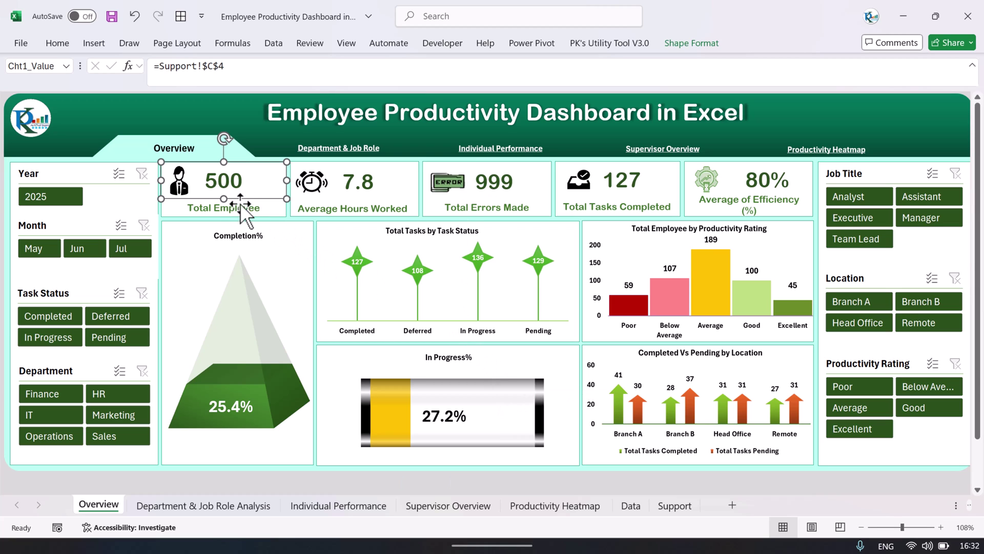
left_click(238, 208)
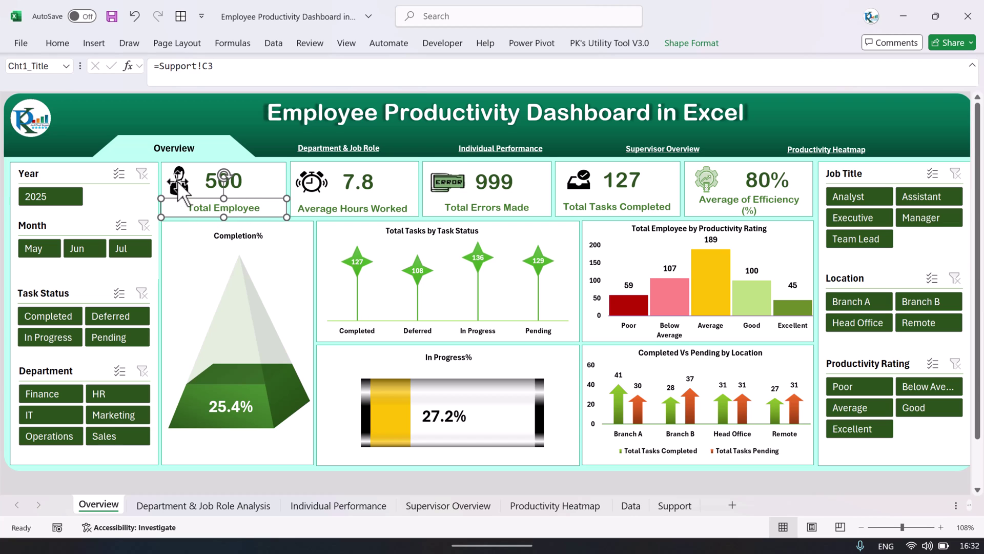
left_click(213, 187)
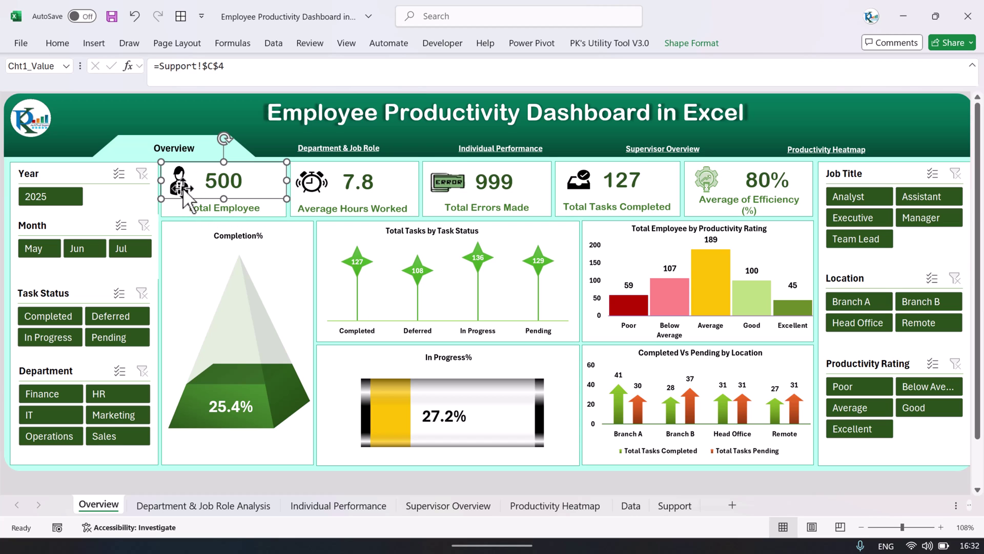
left_click(196, 208)
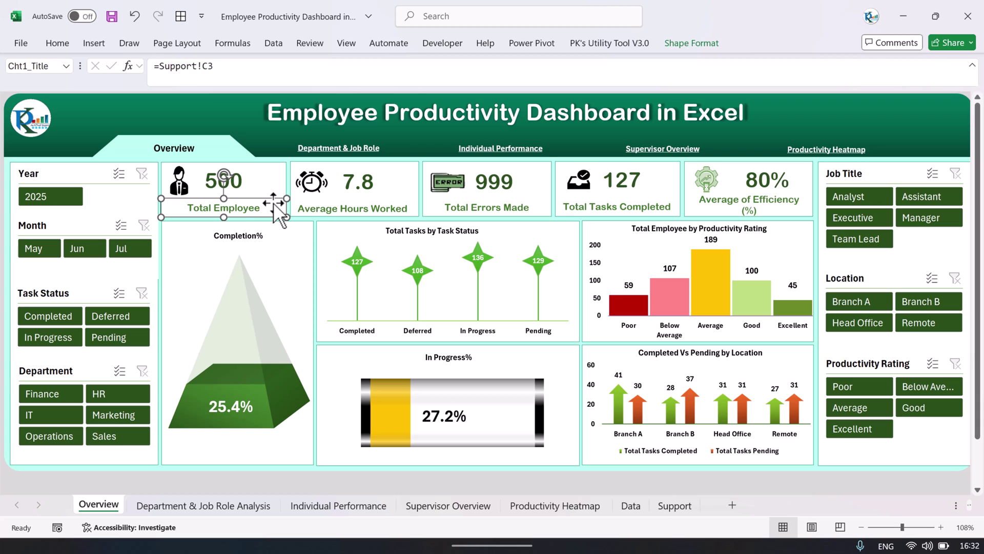
left_click(245, 179)
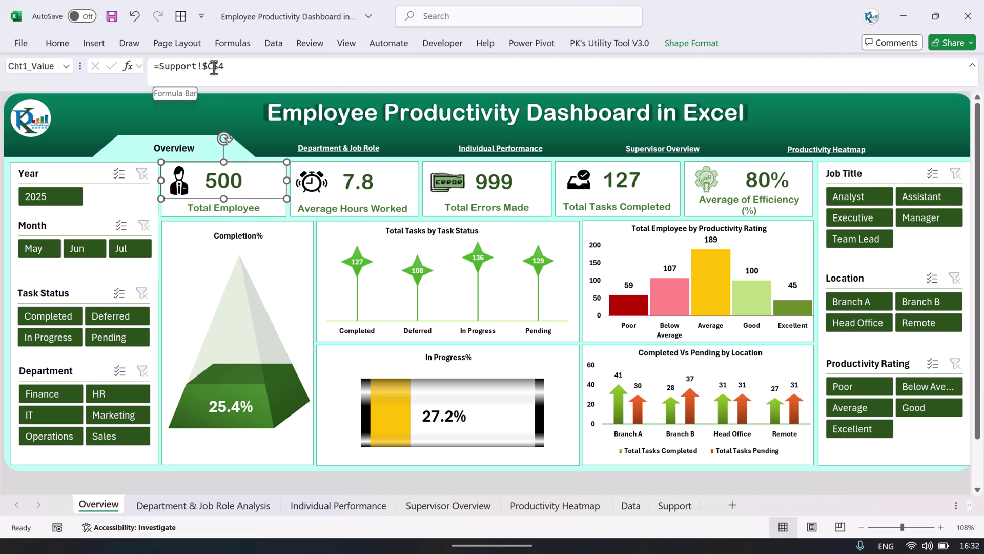
Check the card's source cell C4 on the Support sheet and return to the Overview sheet
left_click(674, 505)
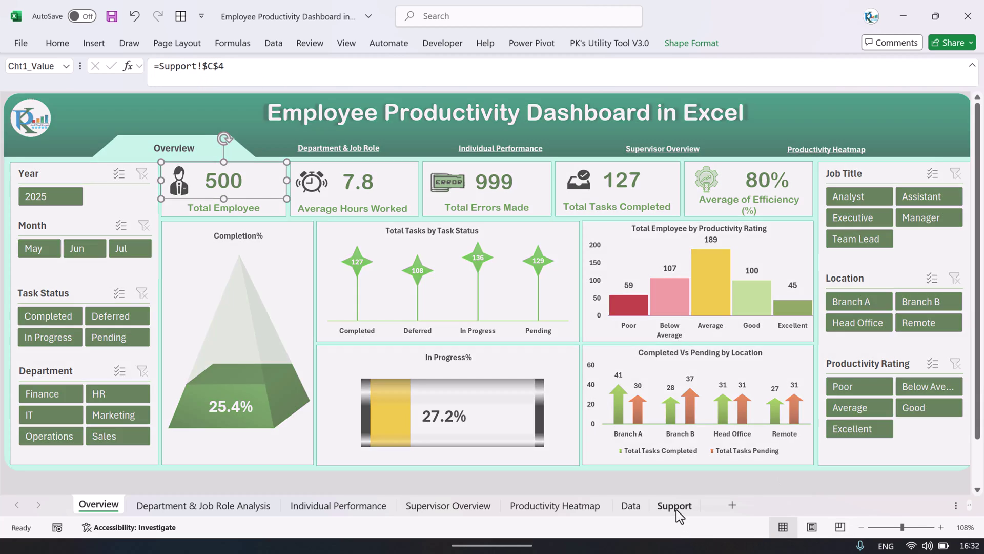
left_click(44, 149)
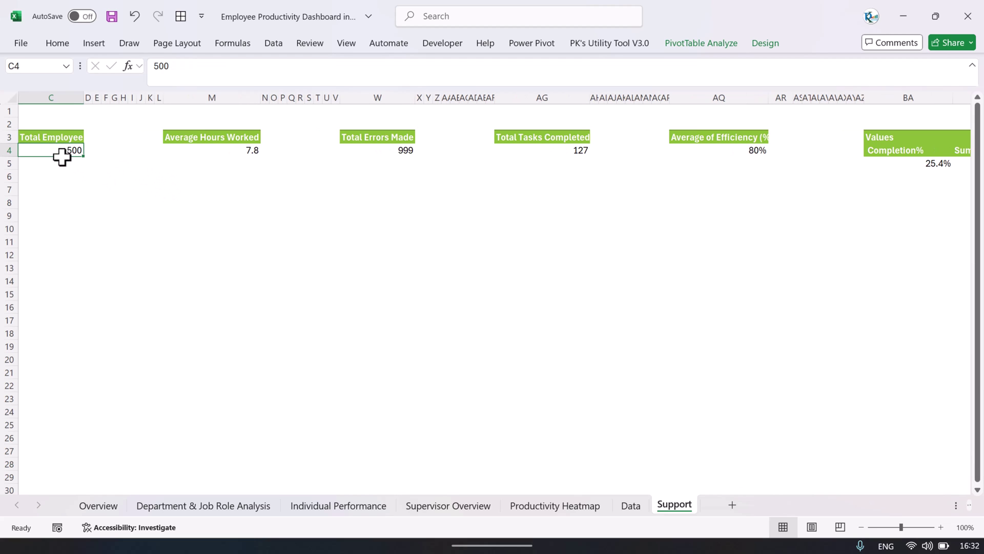
left_click(99, 505)
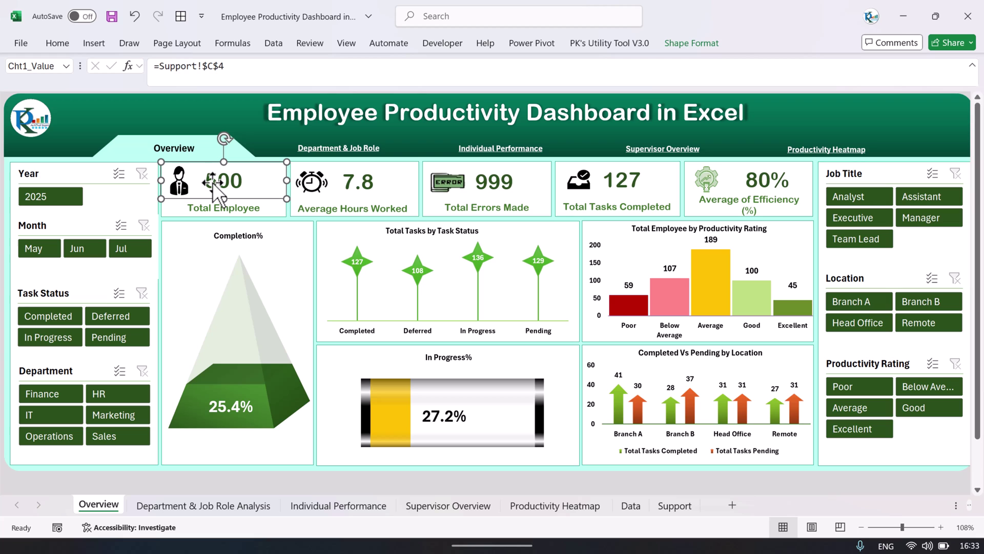
Filter the dashboard to location Branch A and compare the Total Employee card with its source on the Support sheet
left_click(870, 302)
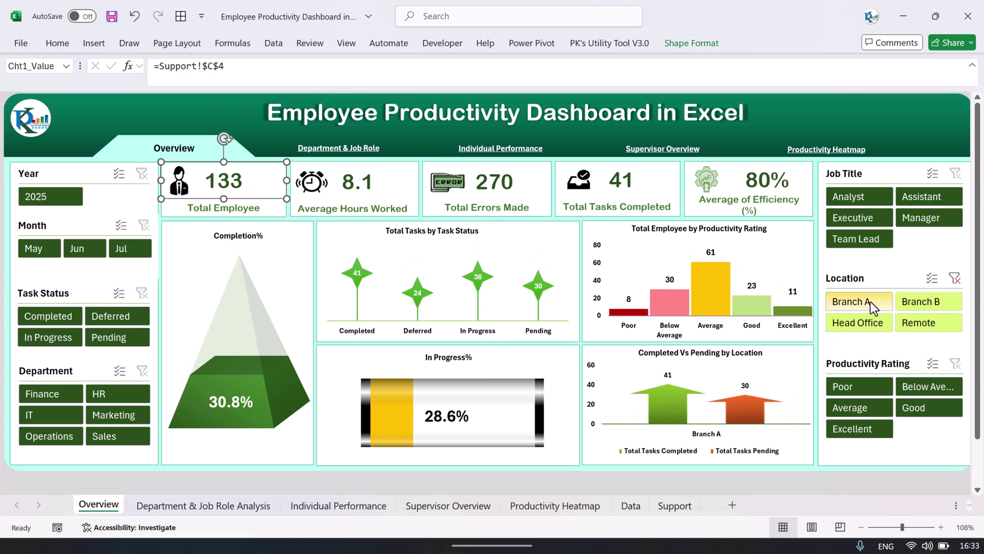
left_click(669, 506)
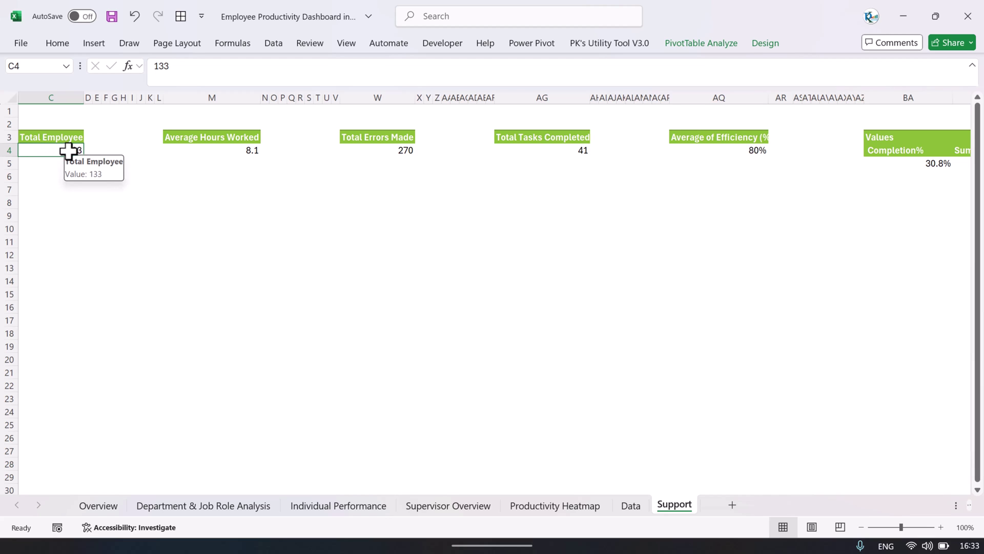
left_click(104, 491)
left_click(100, 506)
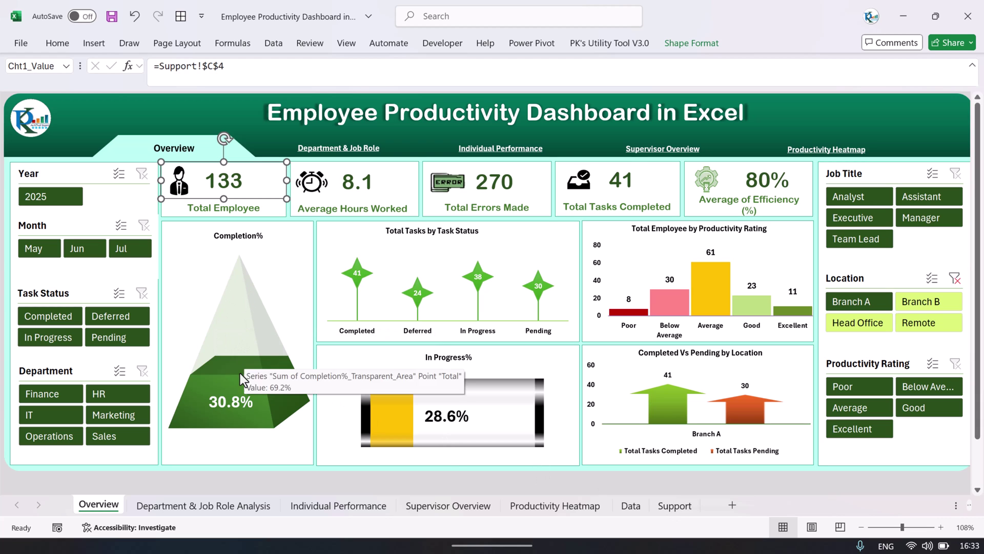
Open the Support sheet and examine the Completion% value in the pivot table behind the pyramid chart
left_click(673, 505)
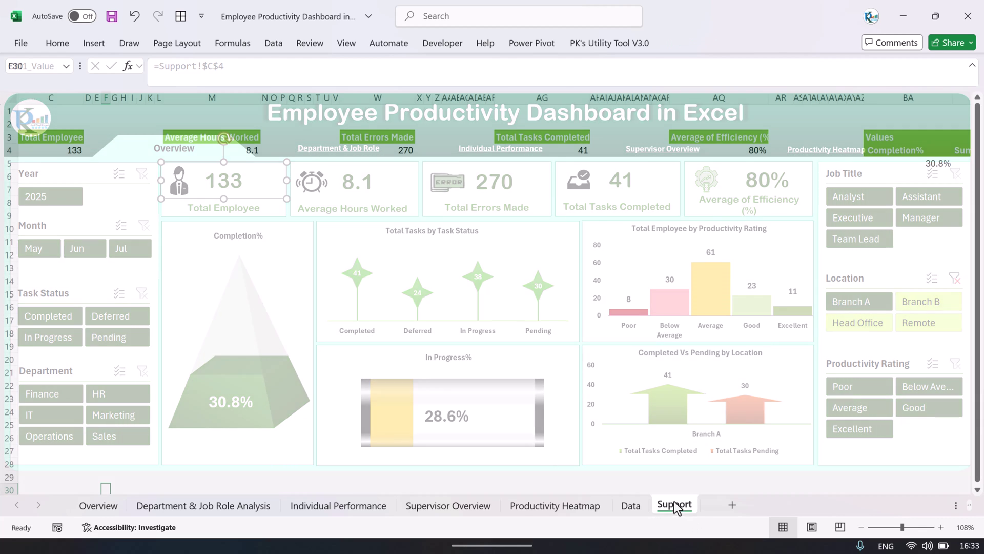
scroll(617, 285, "right", 4)
scroll(759, 283, "right", 3)
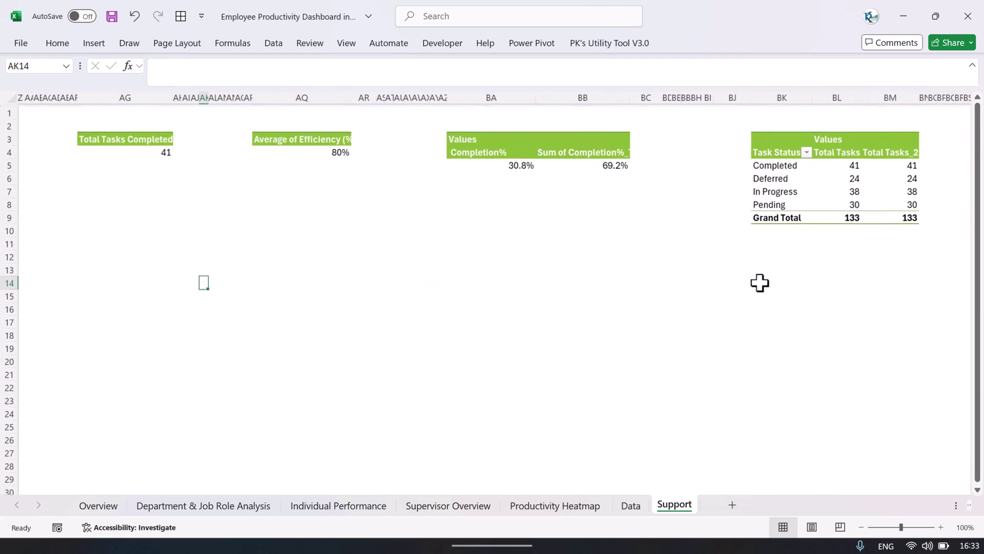
left_click(479, 163)
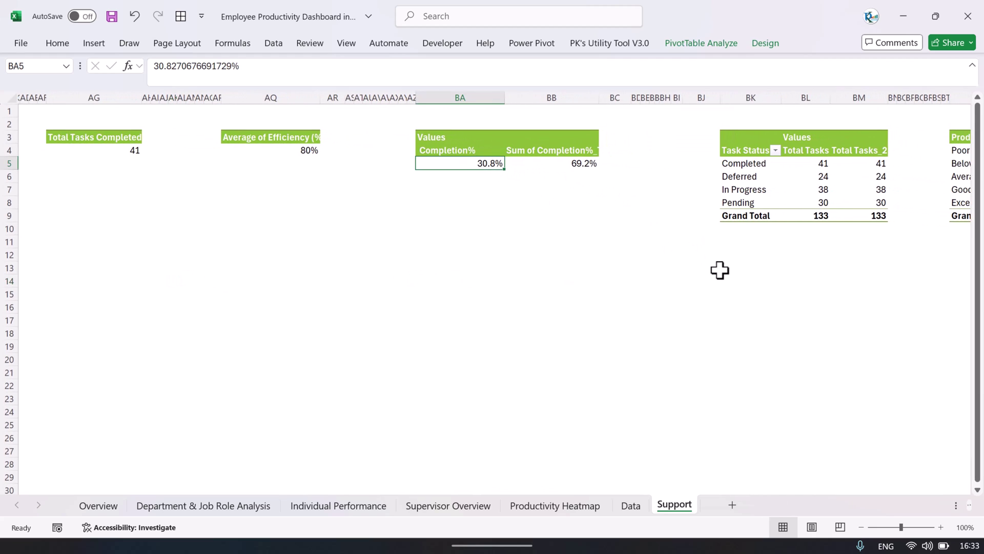
Select the Completion% transparent area value in BB5 and autofit column BB to its full header
scroll(656, 231, "right", 1)
left_click(562, 161)
double_click(573, 101)
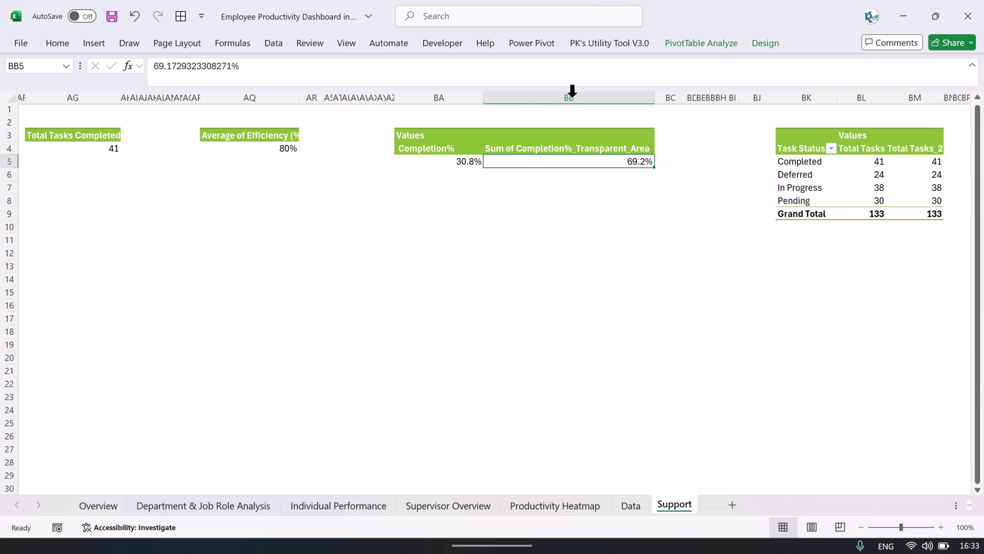
Compare the Completion% value in BA5 with the transparent area value in BB5 of the pivot table
left_click(457, 162)
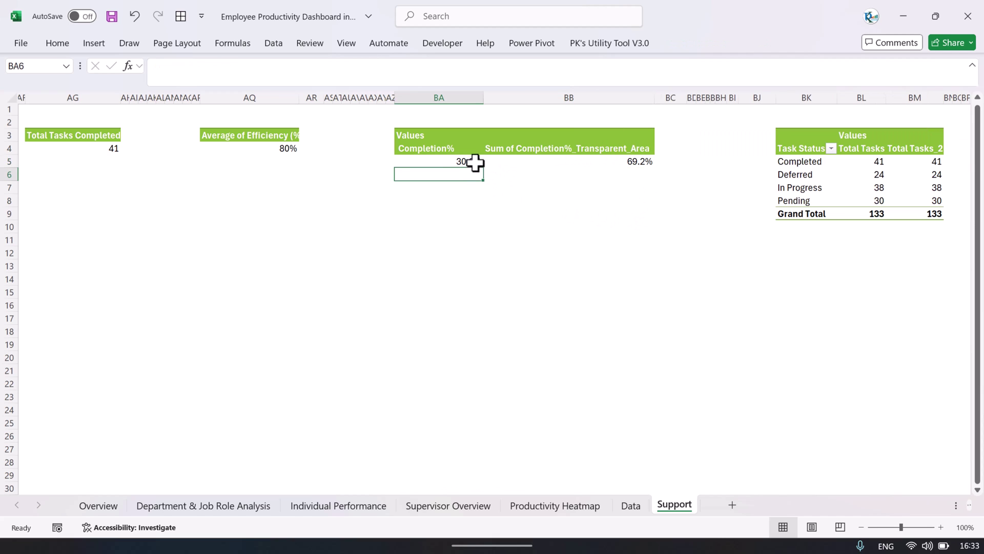
left_click(579, 162)
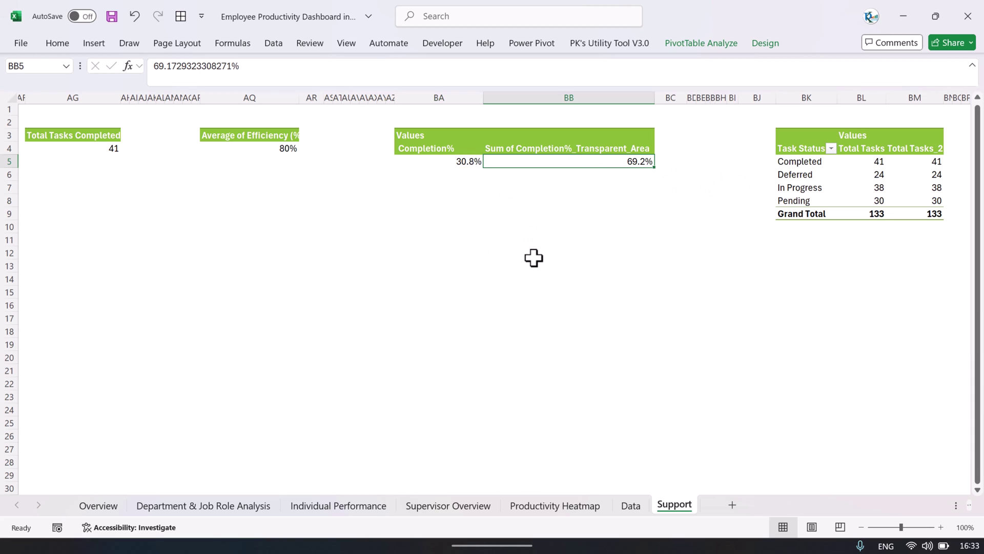
left_click(463, 163)
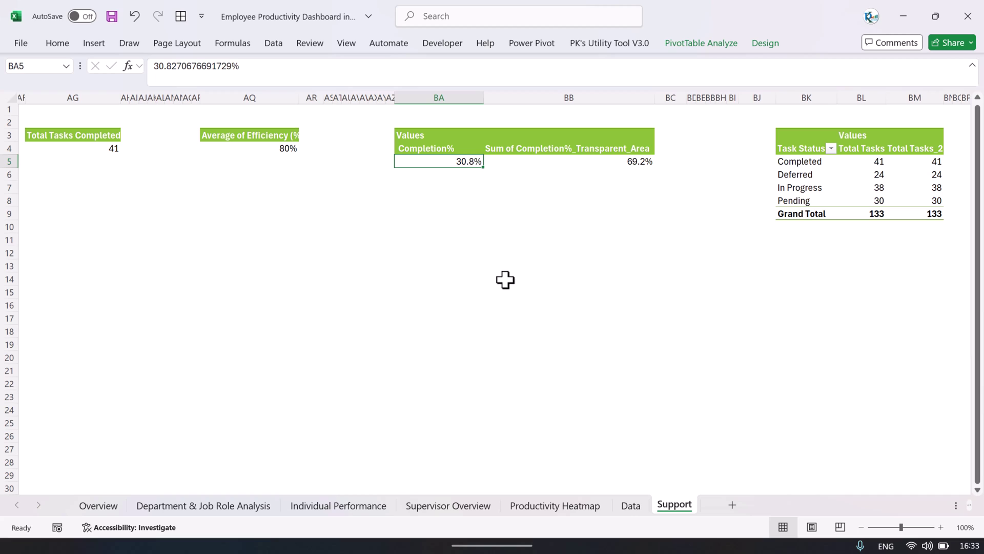
Verify the transparent area value in BB5 by calculating =100%-BA5 in cell BA8, and clear that test formula
left_click(456, 200)
type("=100")
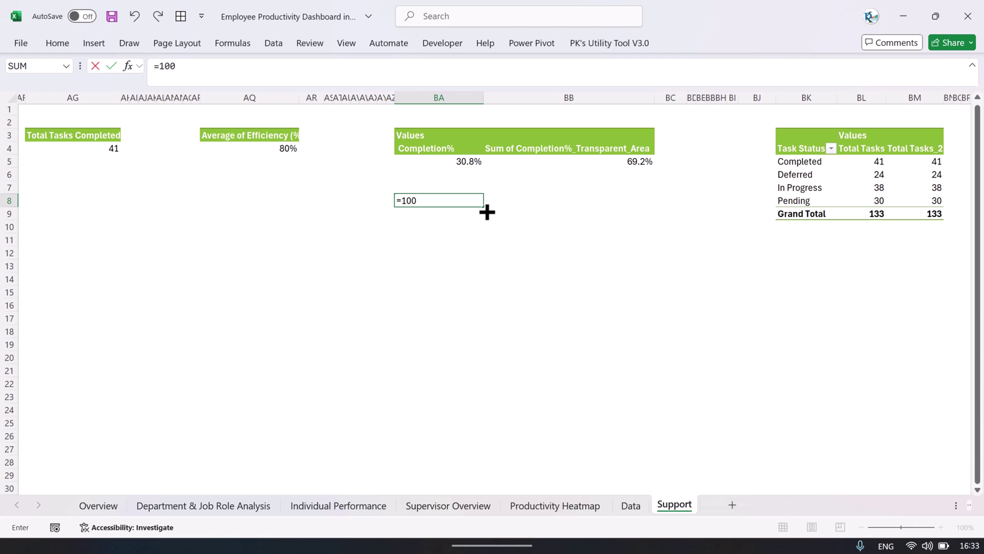
type("%-")
left_click(471, 161)
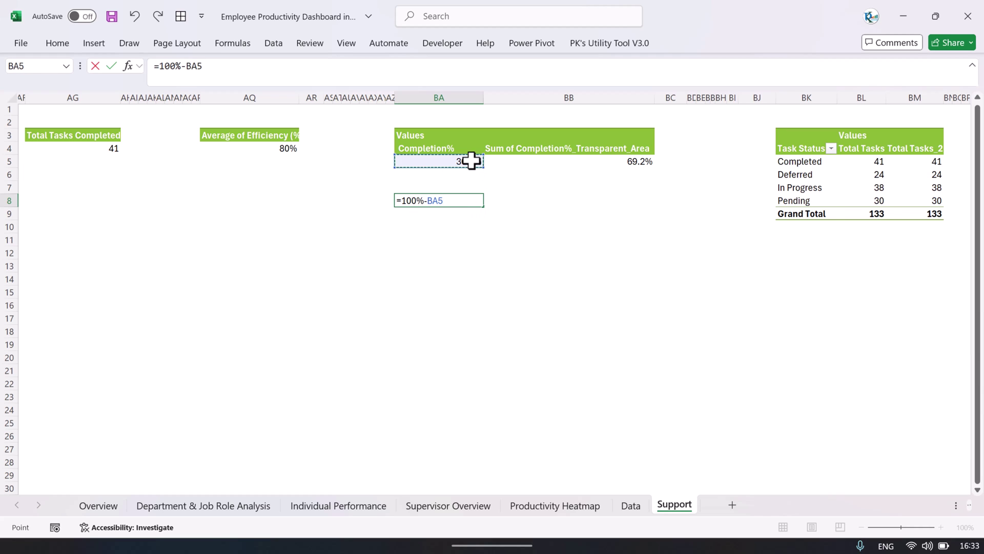
key("Return")
left_click(441, 198)
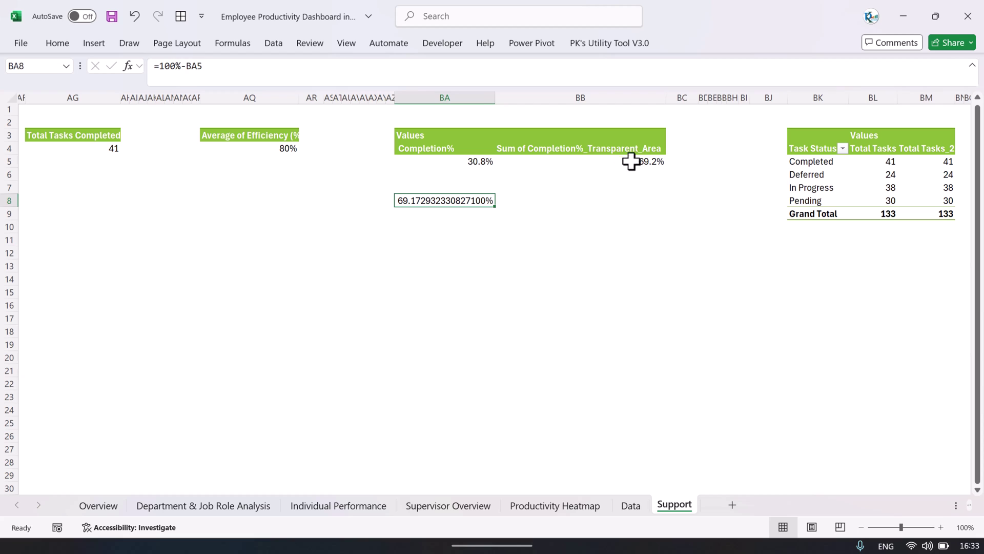
left_click(630, 160)
left_click(442, 199)
key("Delete")
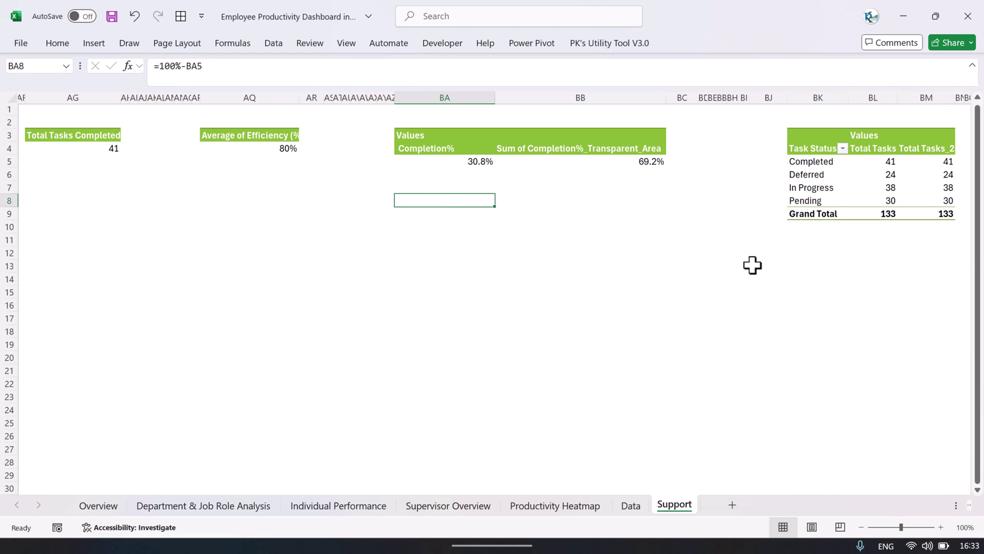
Insert a 3-D stacked column chart from the Completion% and transparent area pivot table and place it below the table
left_click_drag(456, 162, 602, 163)
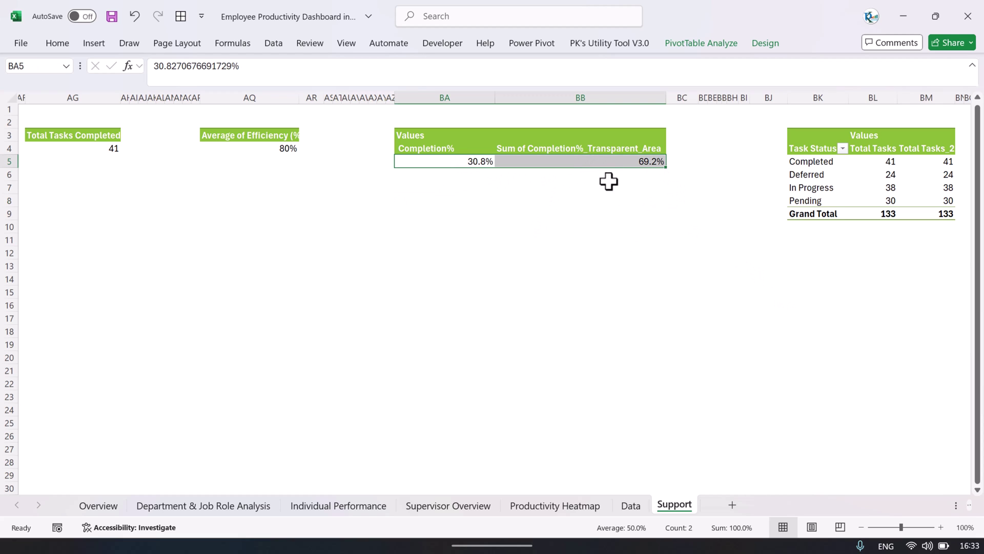
left_click(454, 142)
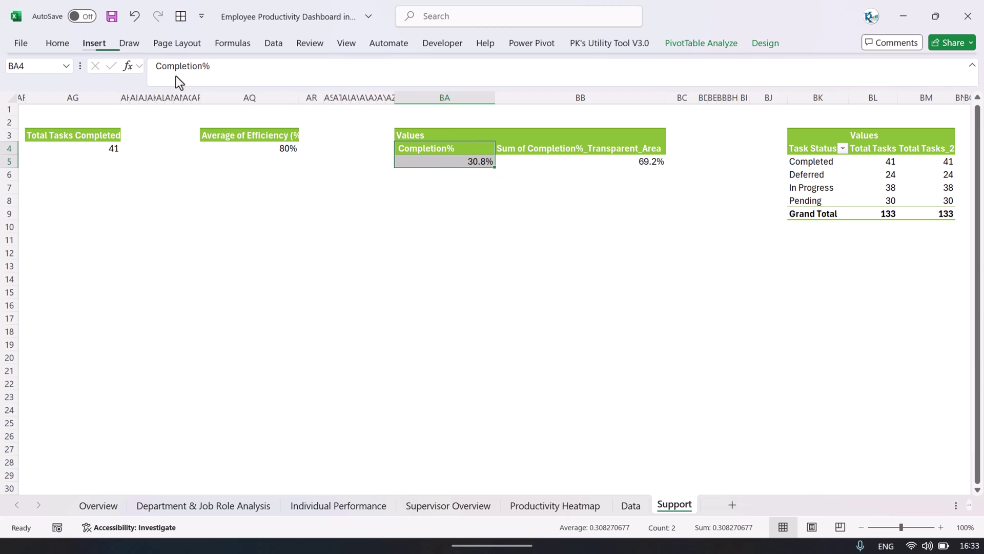
left_click(94, 42)
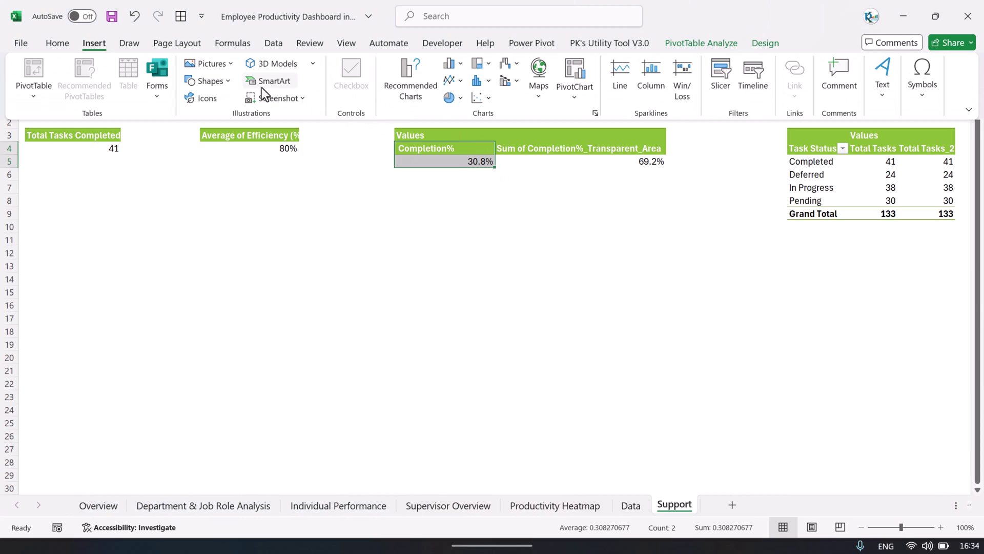
left_click(462, 65)
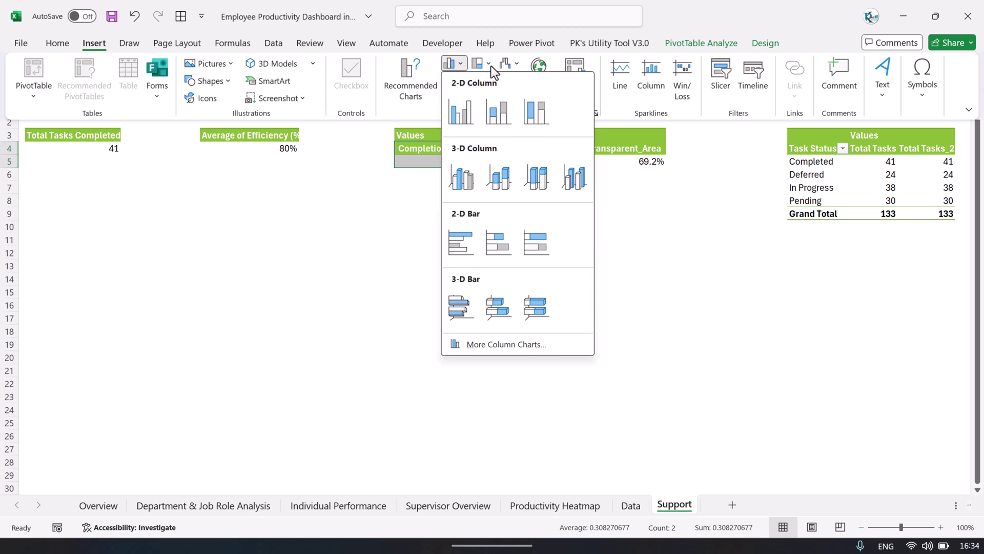
left_click(504, 185)
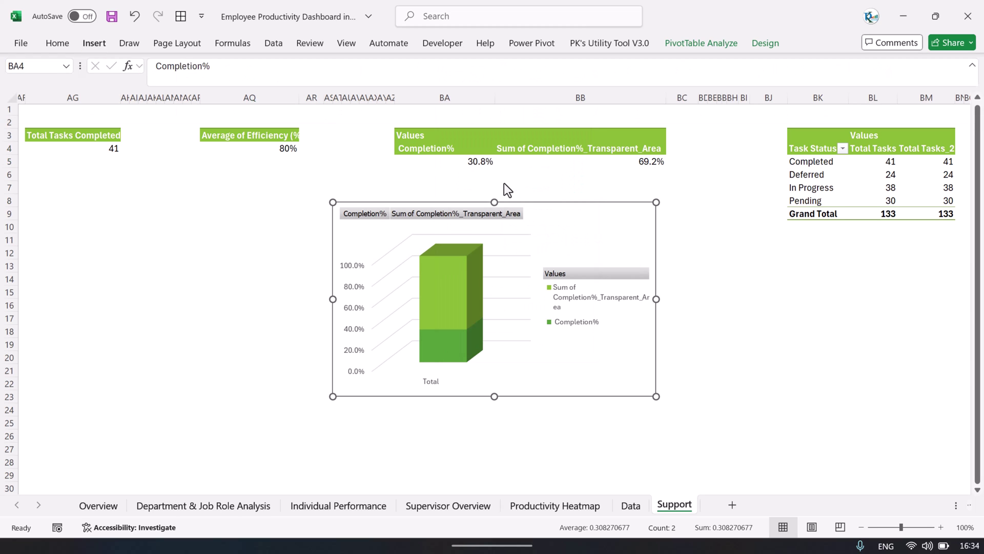
left_click_drag(581, 212, 500, 232)
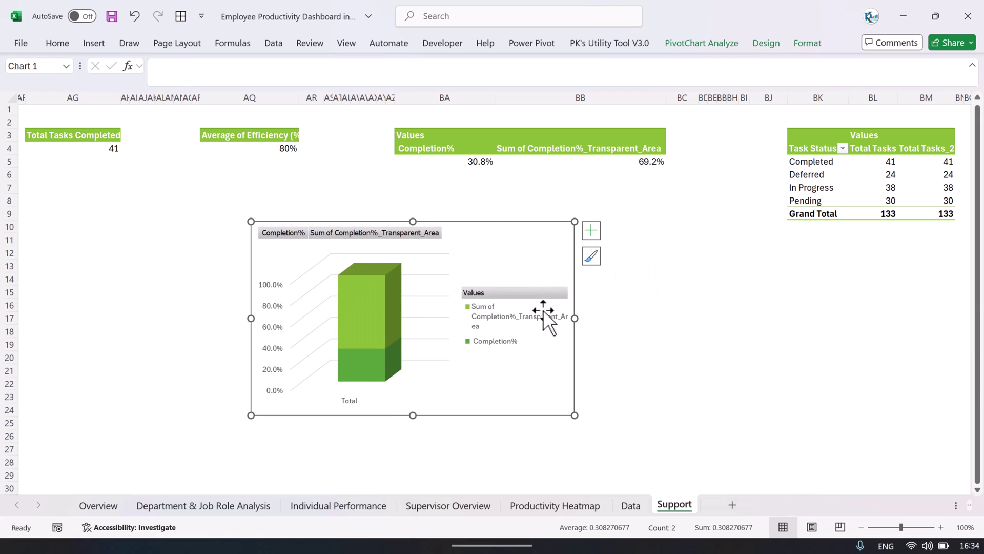
Remove the legend, gridlines and axes from the stacked column chart
left_click(370, 328)
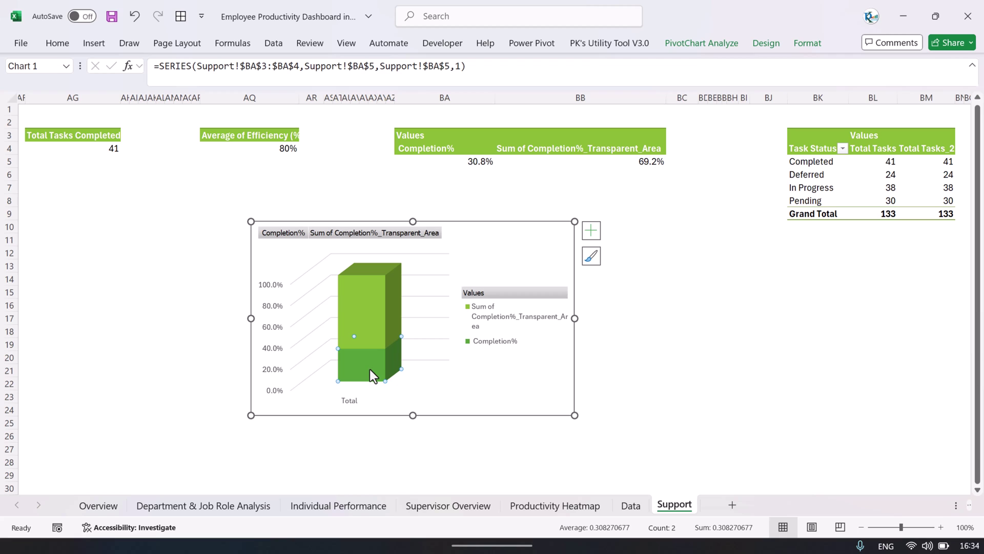
left_click(592, 232)
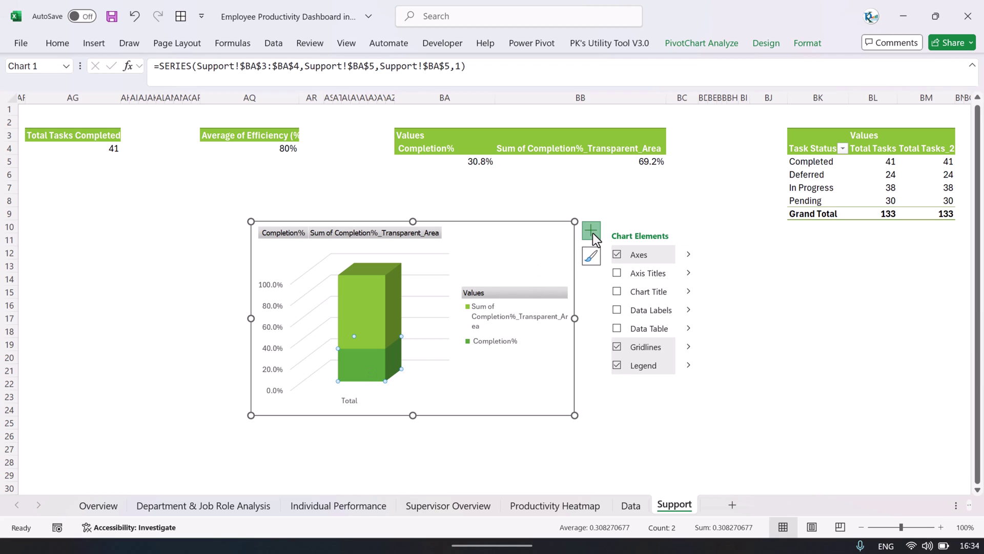
left_click(618, 365)
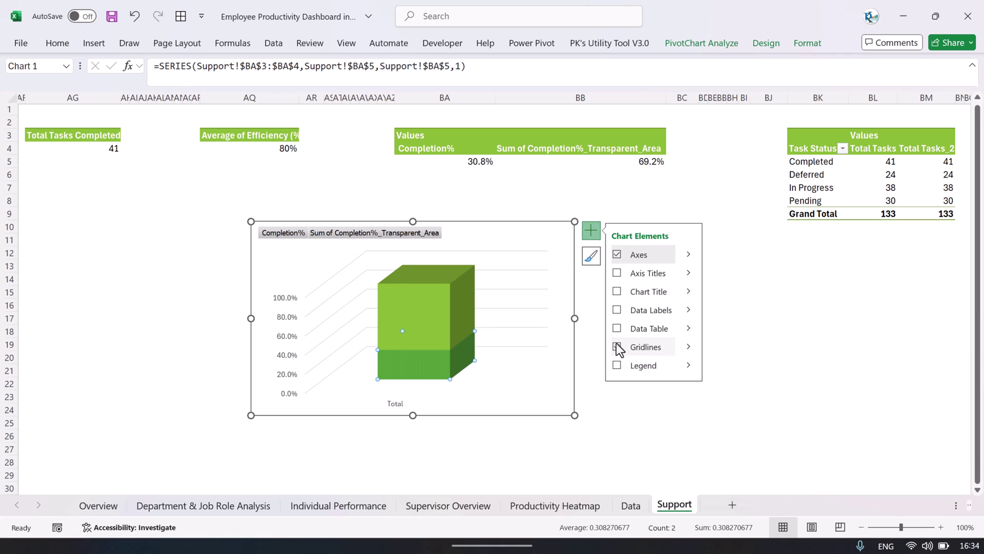
left_click(617, 347)
left_click(617, 254)
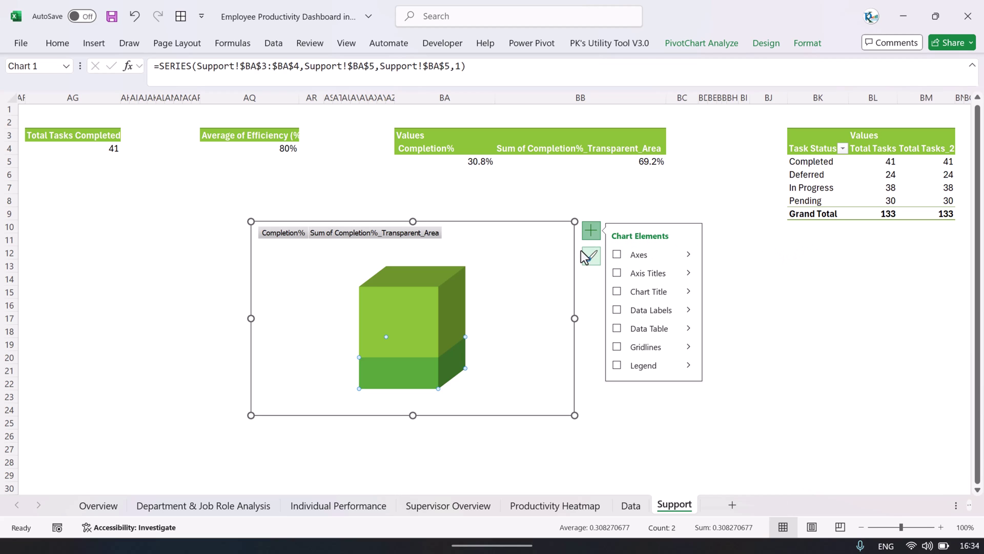
Hide all field buttons on the stacked column pivot chart
left_click(545, 248)
left_click(553, 227)
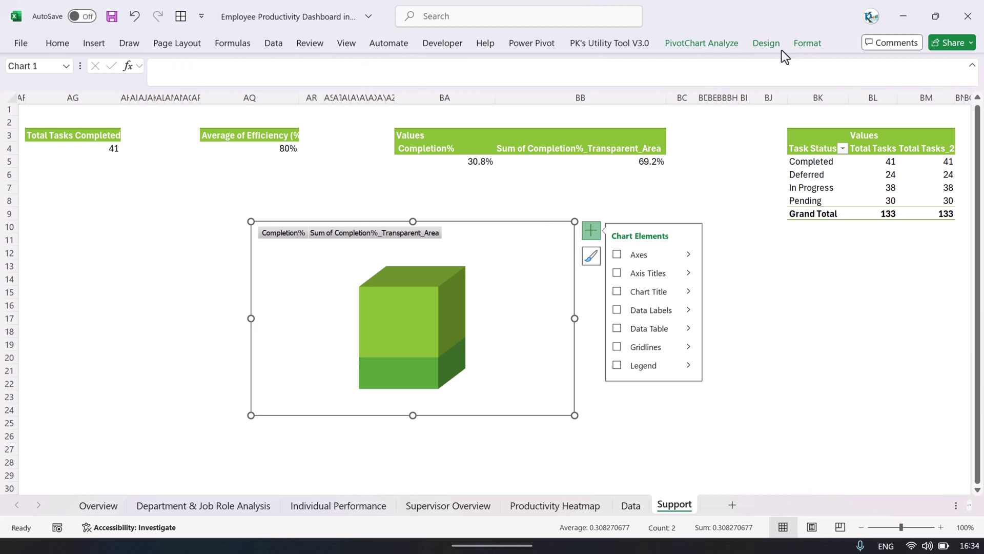
left_click(815, 46)
left_click(694, 44)
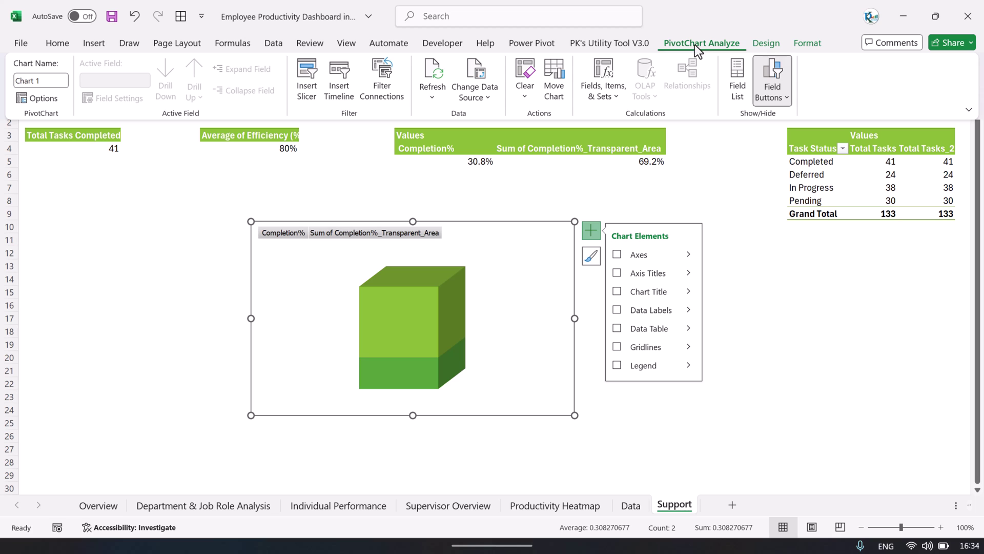
left_click(785, 96)
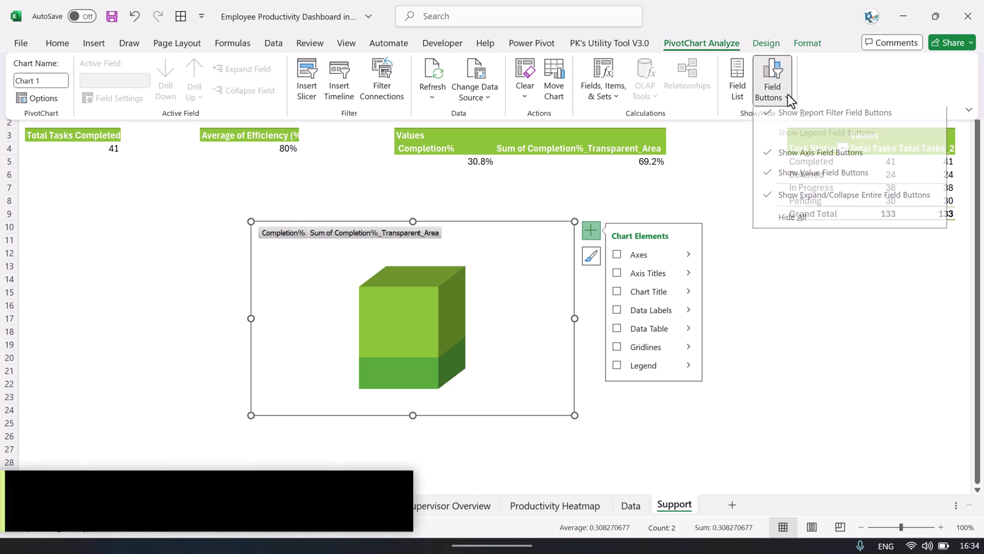
left_click(788, 224)
Set the column series' gap width and gap depth to 0% and resize the chart to a tall, narrow frame
left_click(570, 413)
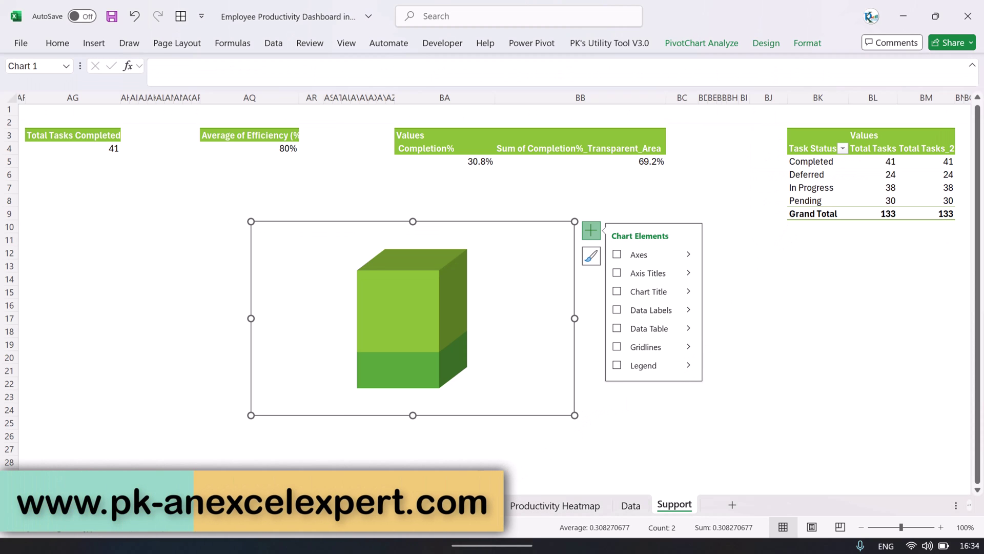
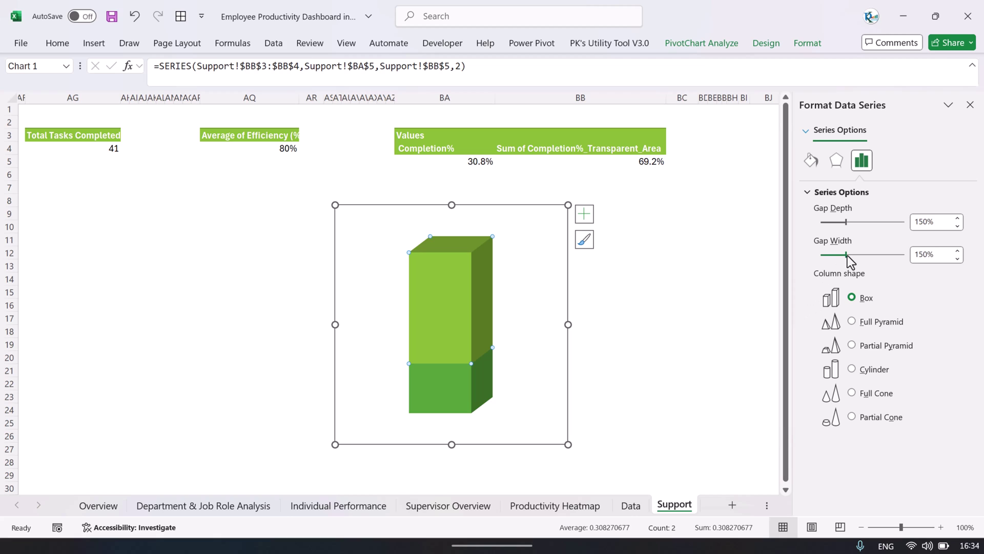
left_click_drag(846, 258, 834, 260)
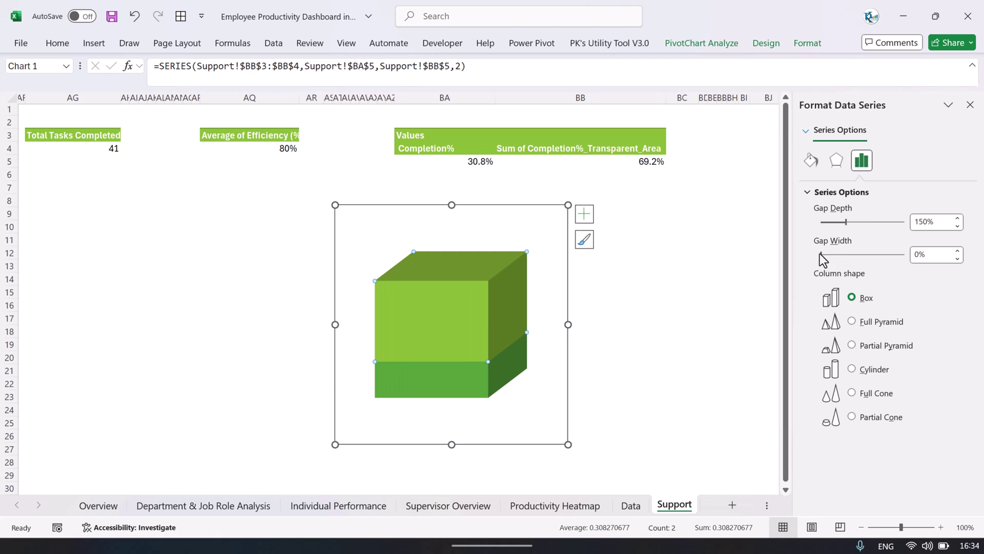
left_click_drag(847, 224, 818, 230)
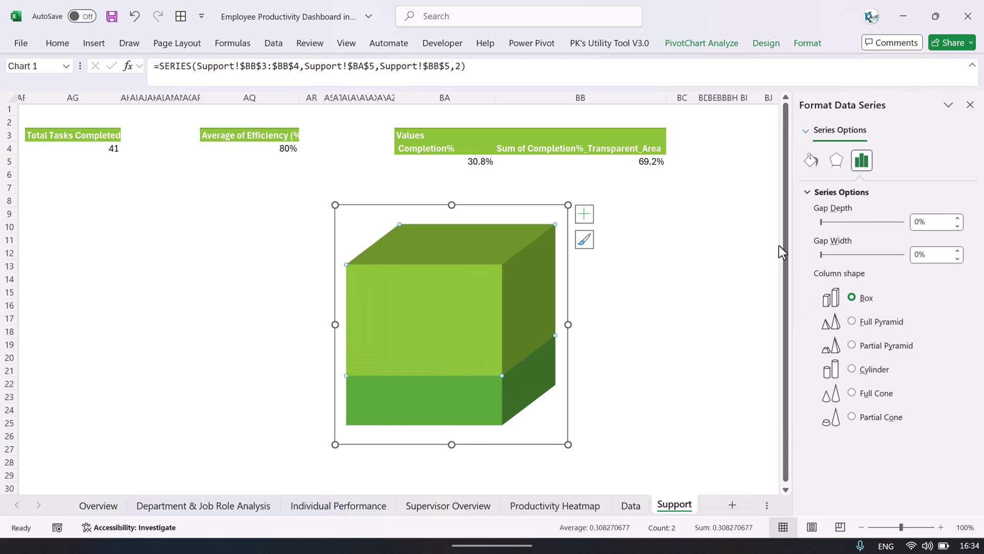
left_click_drag(448, 443, 449, 457)
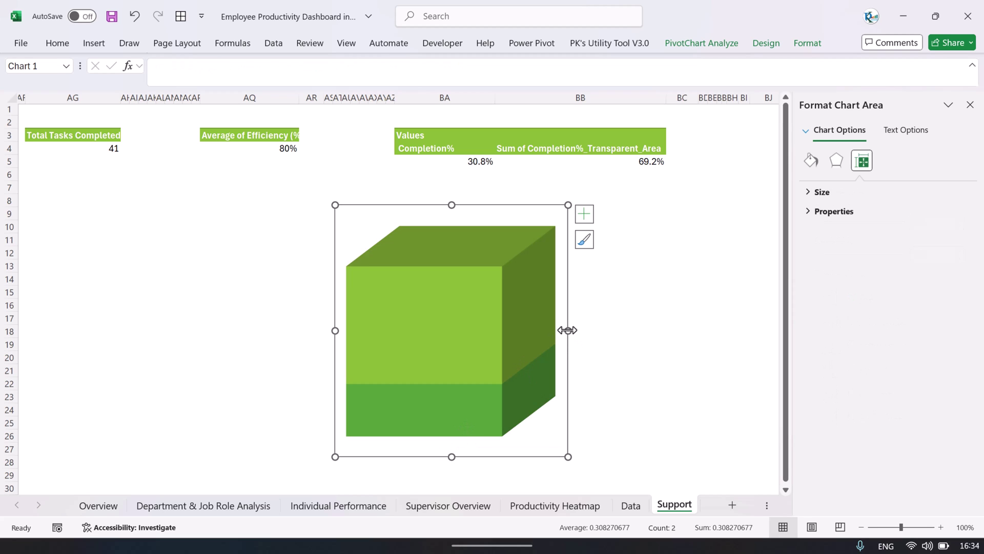
left_click_drag(567, 329, 504, 330)
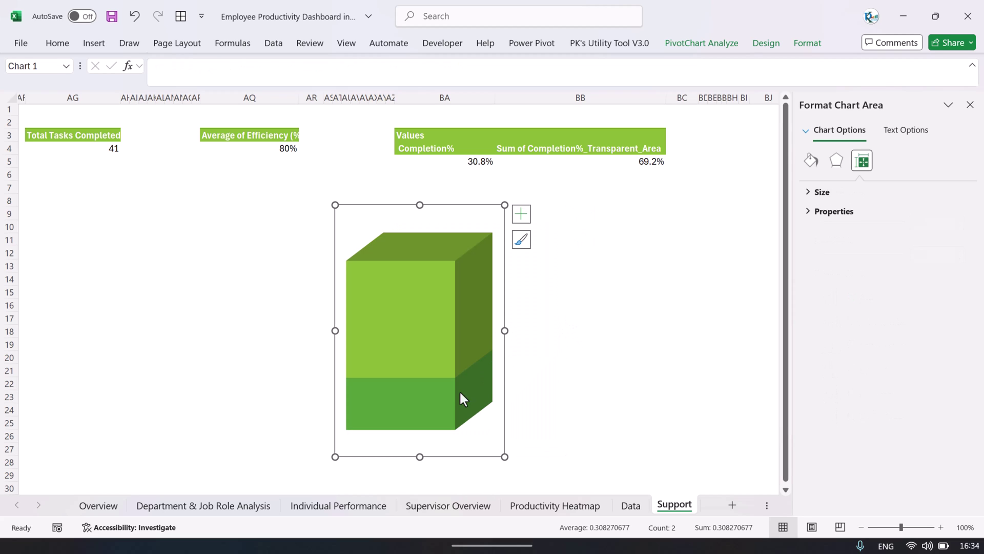
Change the column shape of both chart series to Full Pyramid
left_click(433, 399)
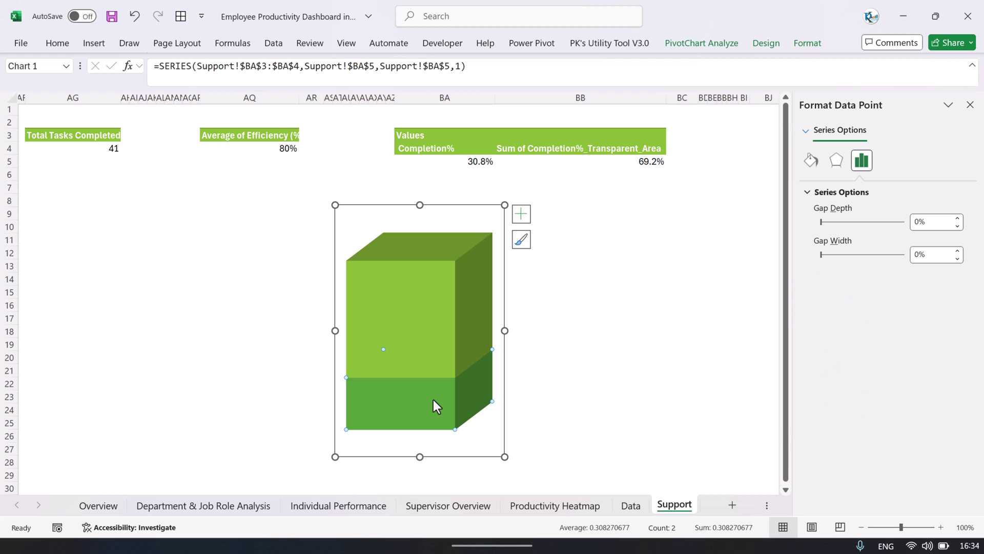
left_click(499, 308)
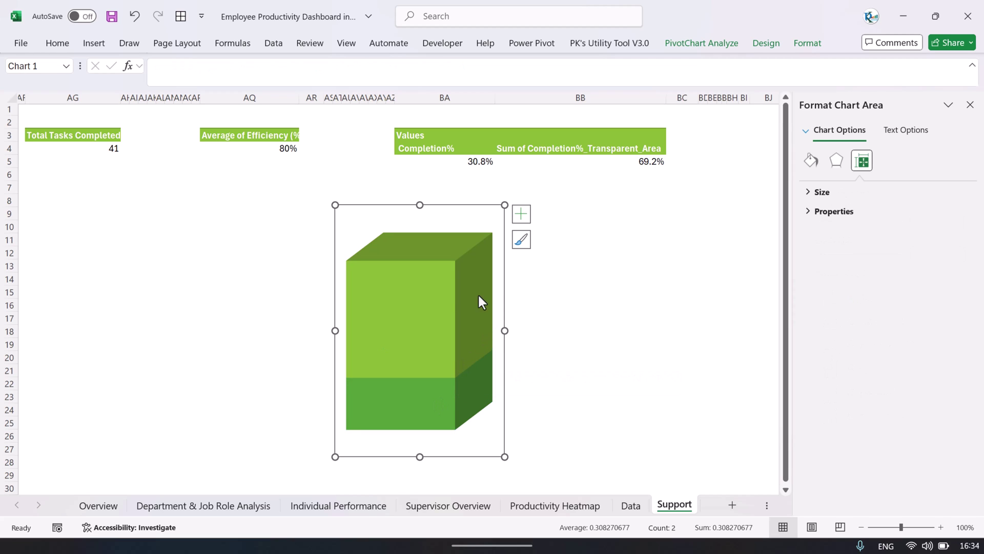
right_click(451, 290)
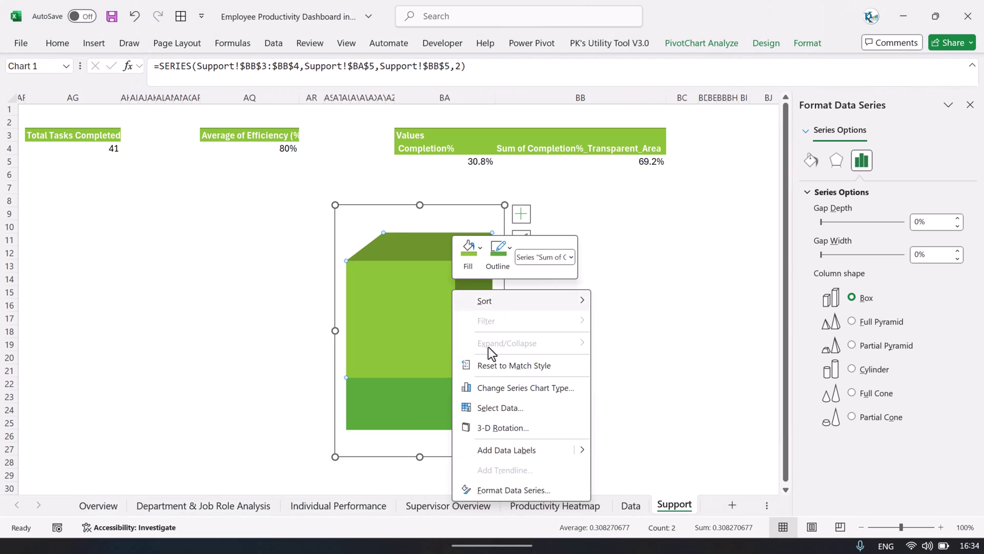
left_click(511, 494)
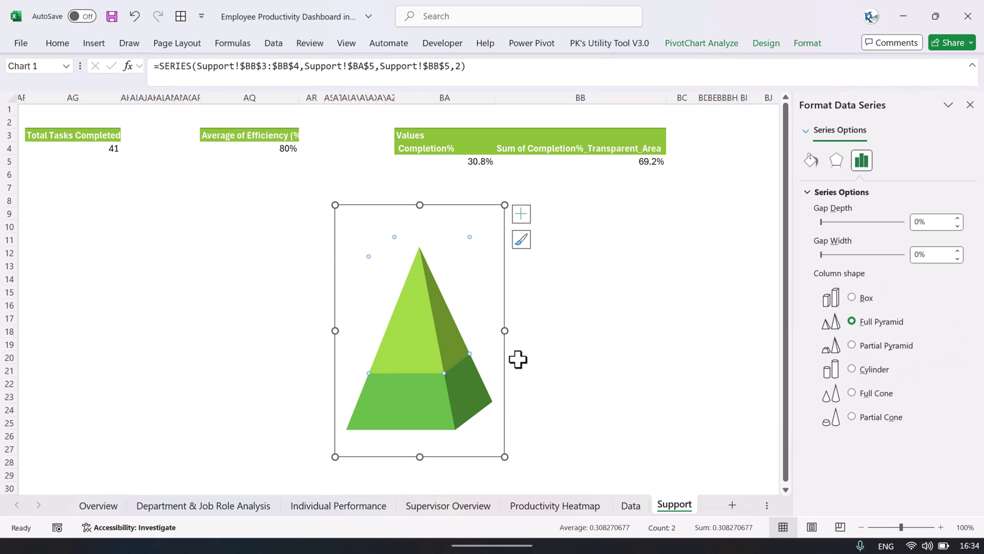
Give the Completion% series at the pyramid's base a solid lime theme-color fill
left_click(430, 414)
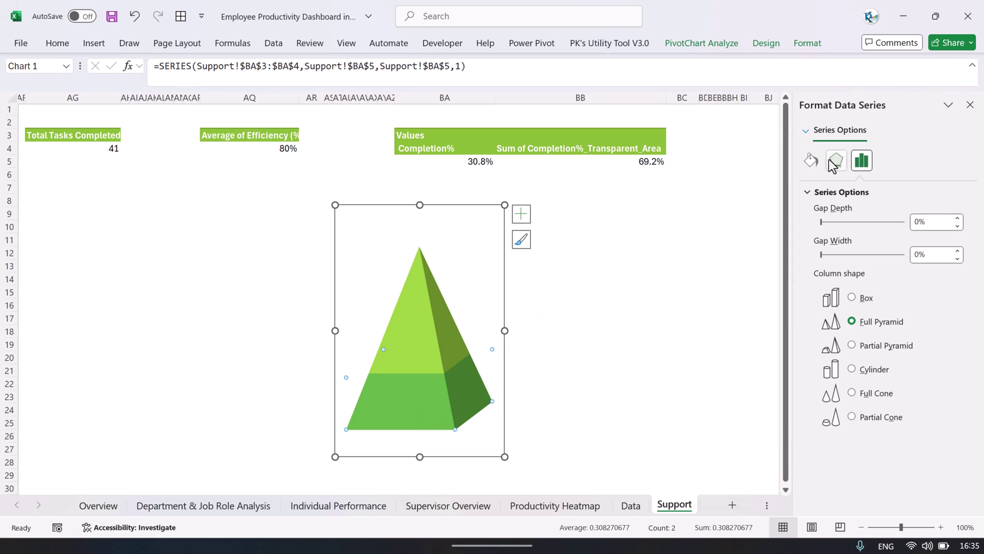
left_click(811, 160)
left_click(820, 192)
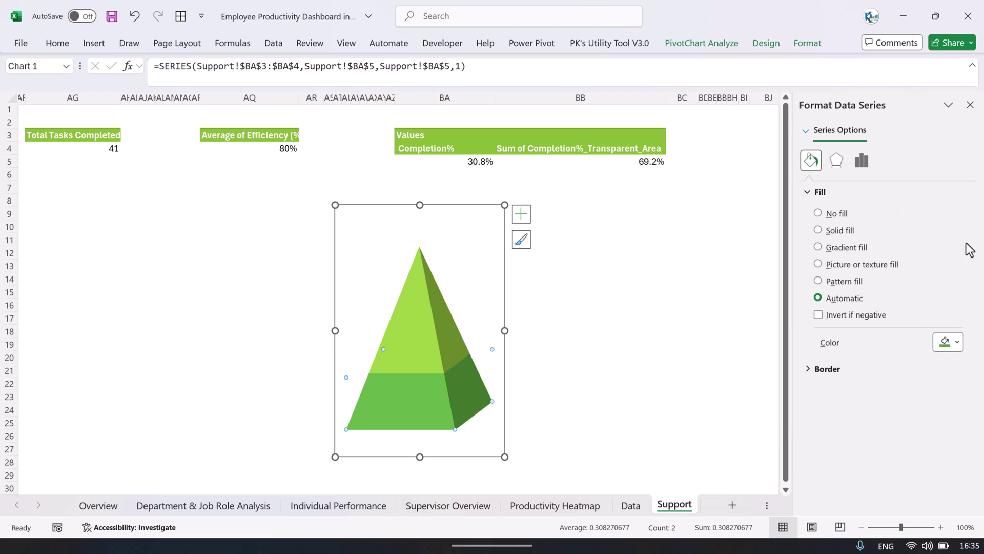
left_click(840, 231)
left_click(954, 341)
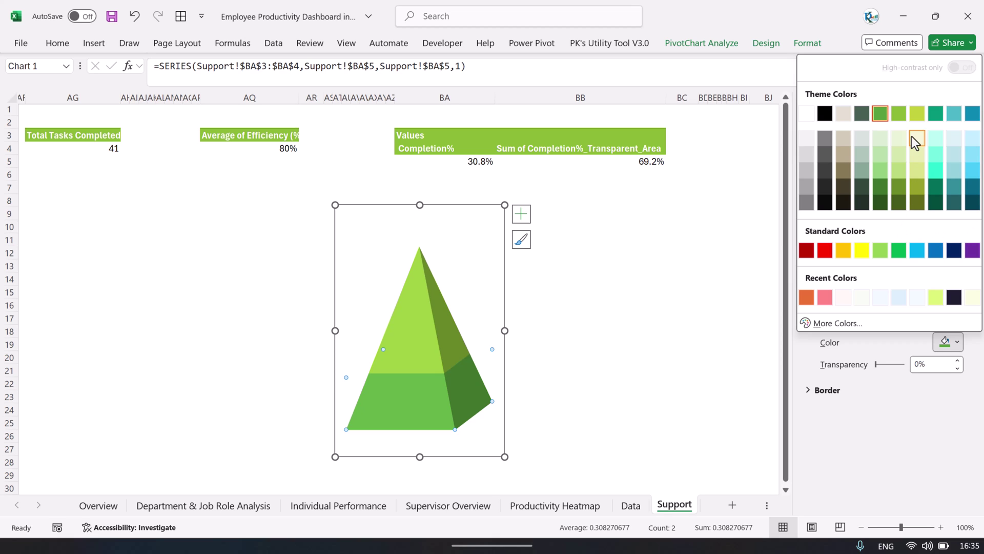
left_click(918, 117)
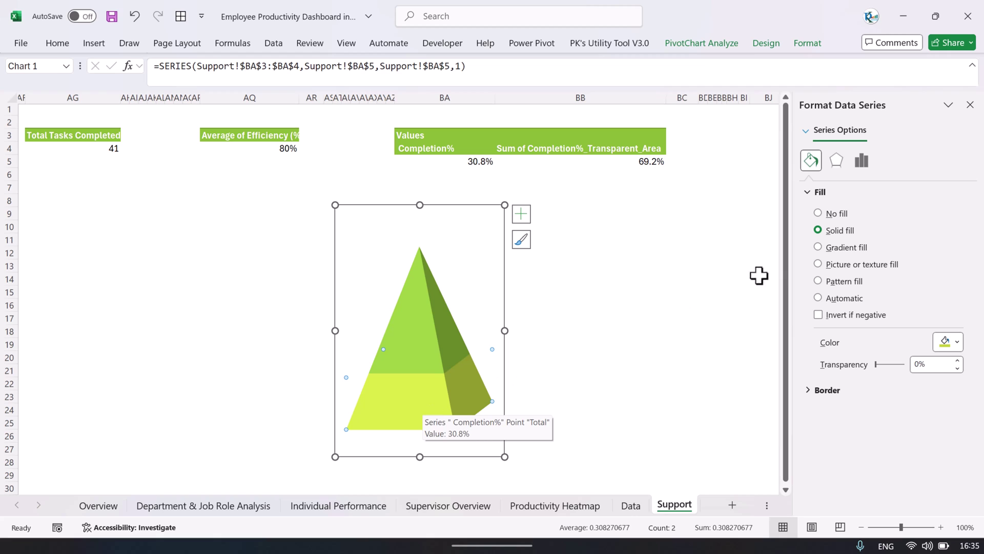
Give the Sum of Completion%_Transparent_Area series at the pyramid's top a solid lime theme-color fill with 80% transparency
left_click(428, 302)
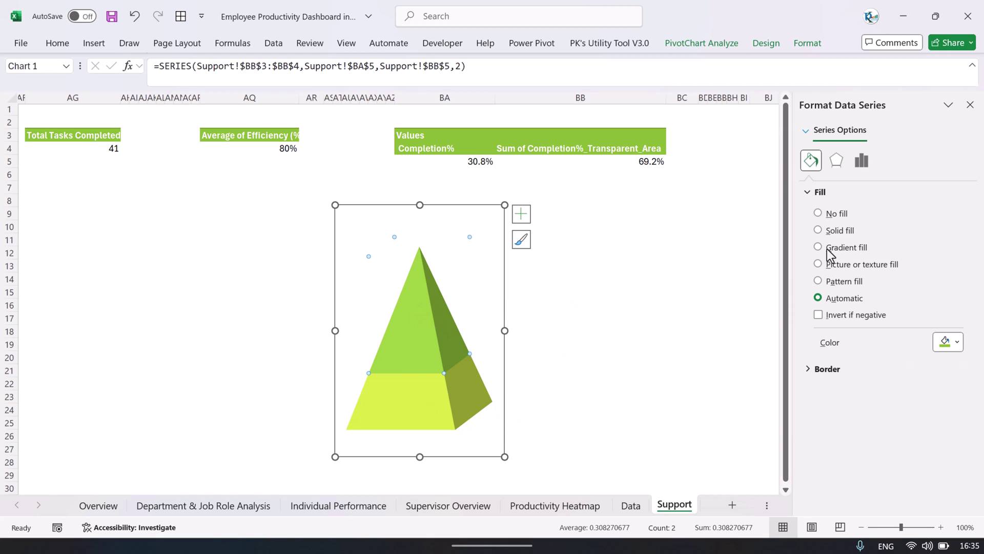
left_click(834, 231)
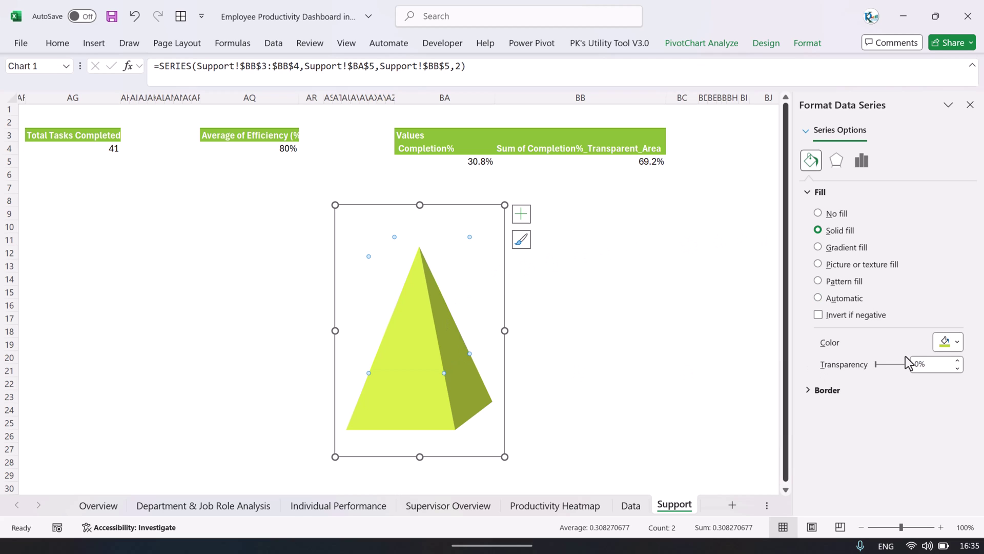
left_click(956, 342)
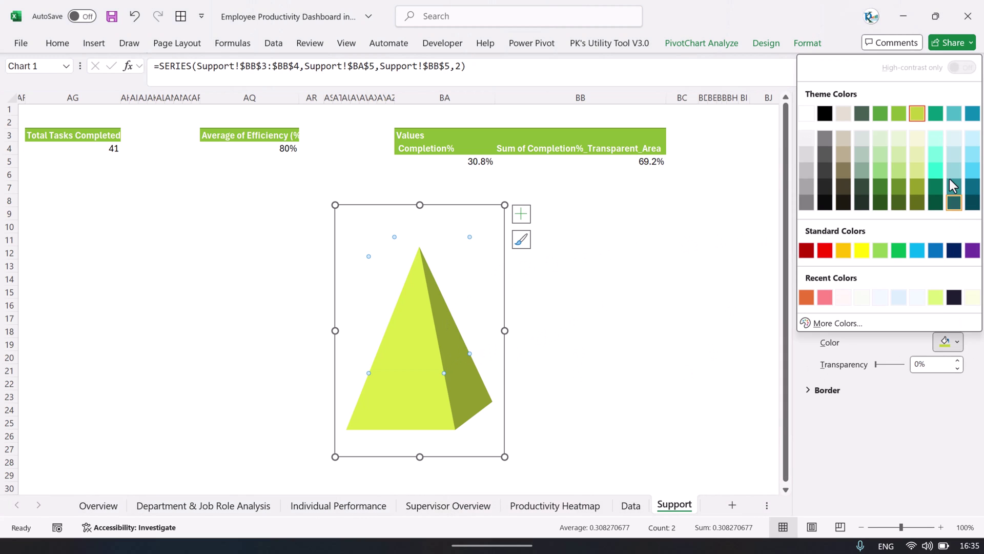
left_click(918, 114)
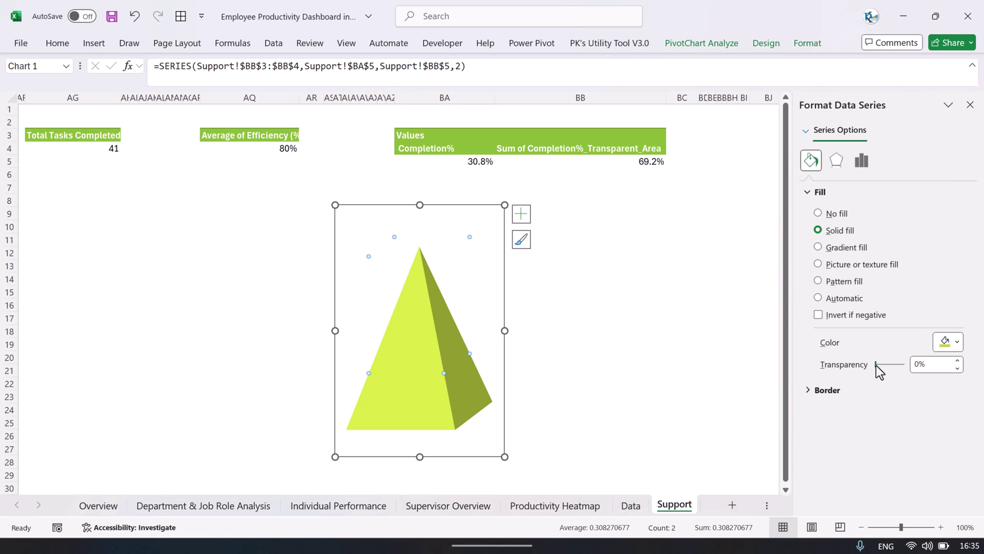
left_click_drag(875, 365, 900, 365)
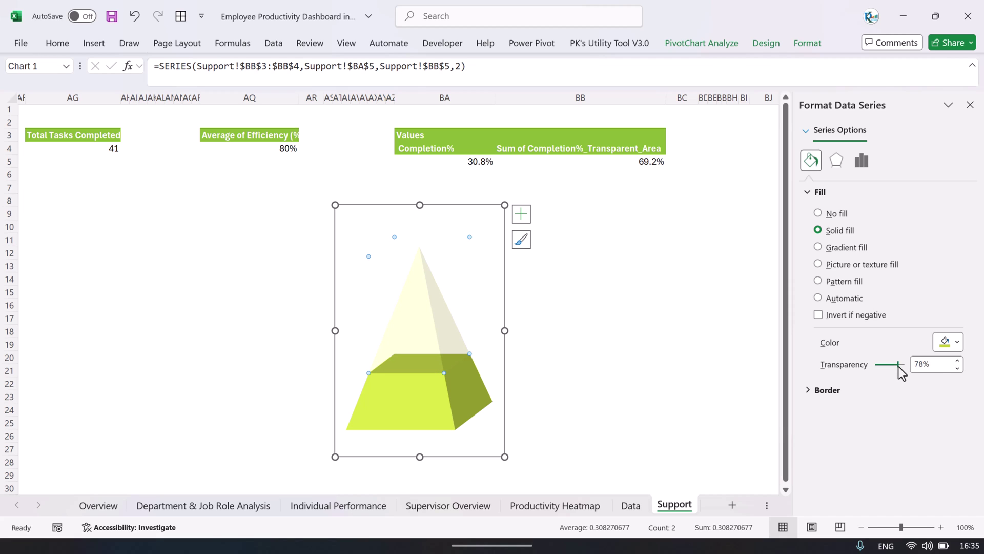
left_click(956, 361)
left_click(957, 361)
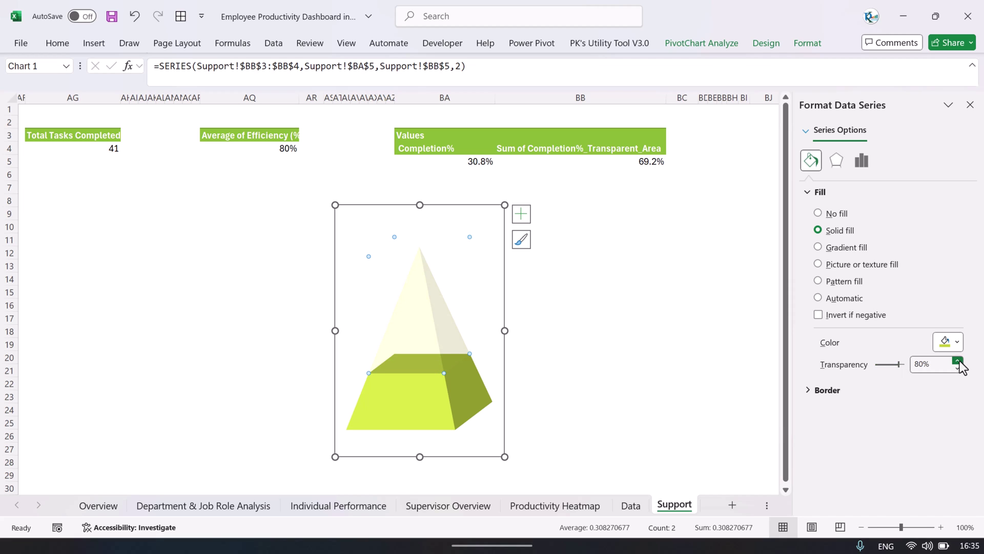
left_click(587, 319)
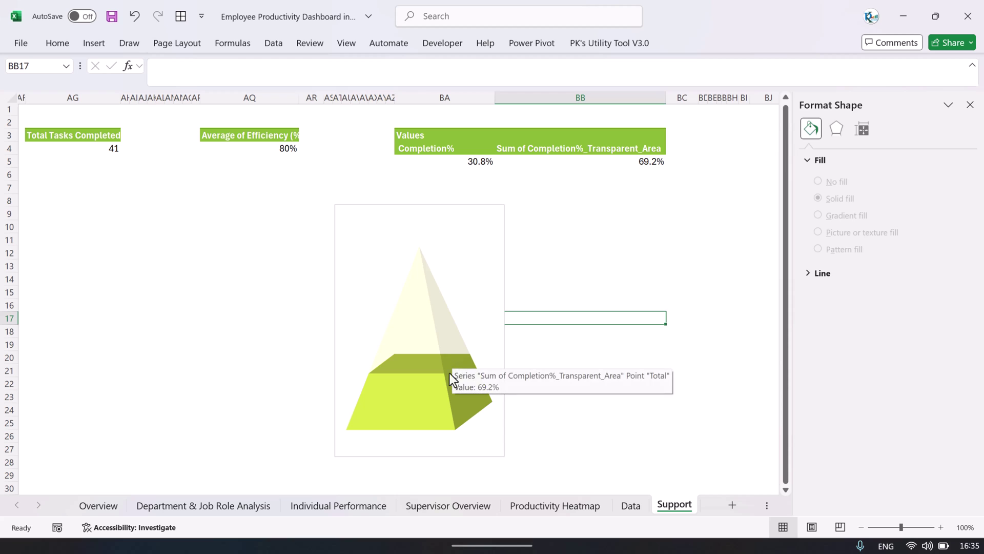
Add a data label to the Completion% series and make its text larger, bold and black
left_click(404, 399)
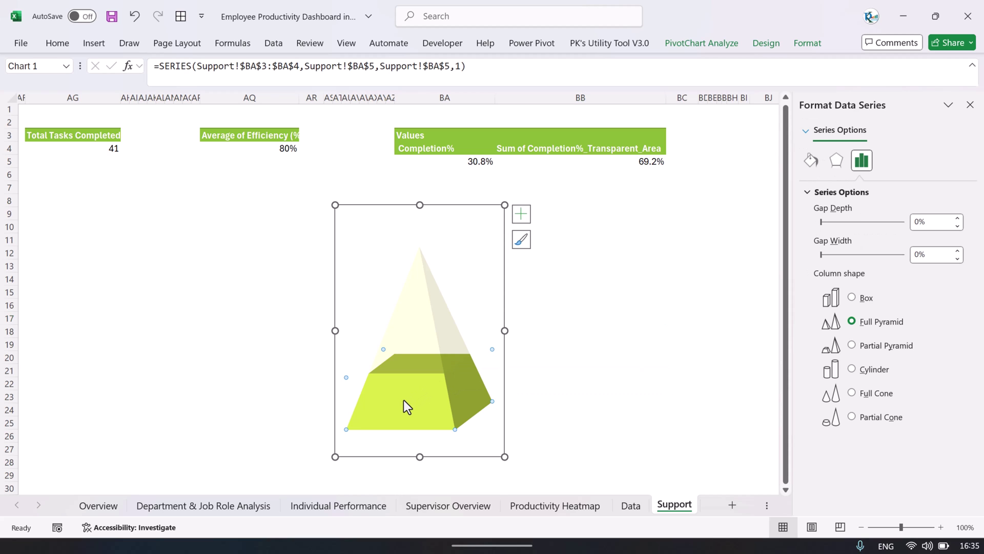
right_click(404, 399)
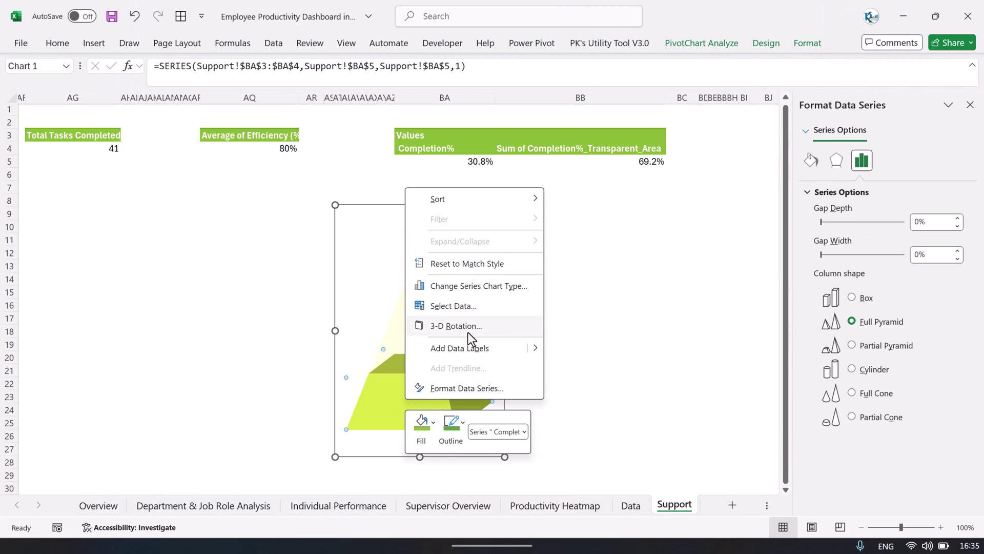
key("Escape")
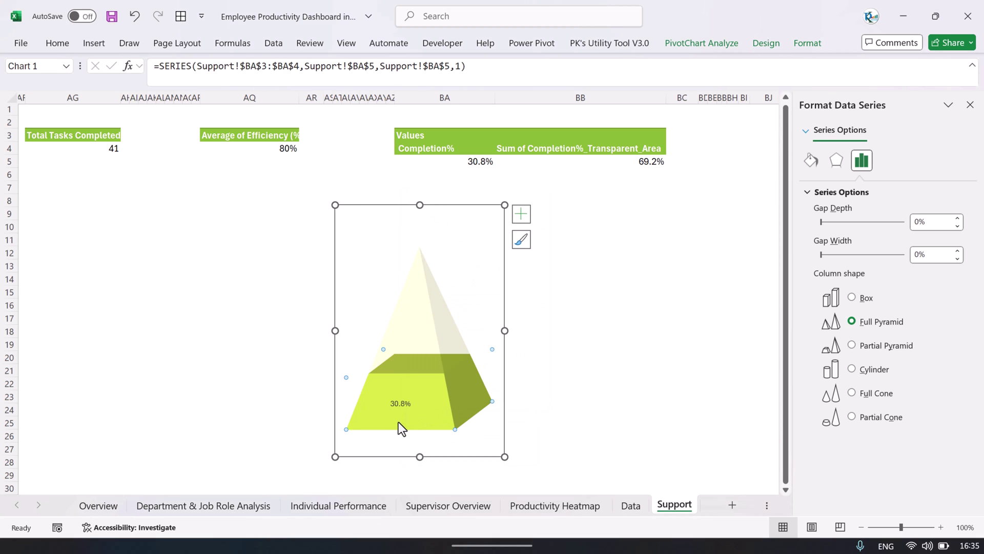
left_click(54, 43)
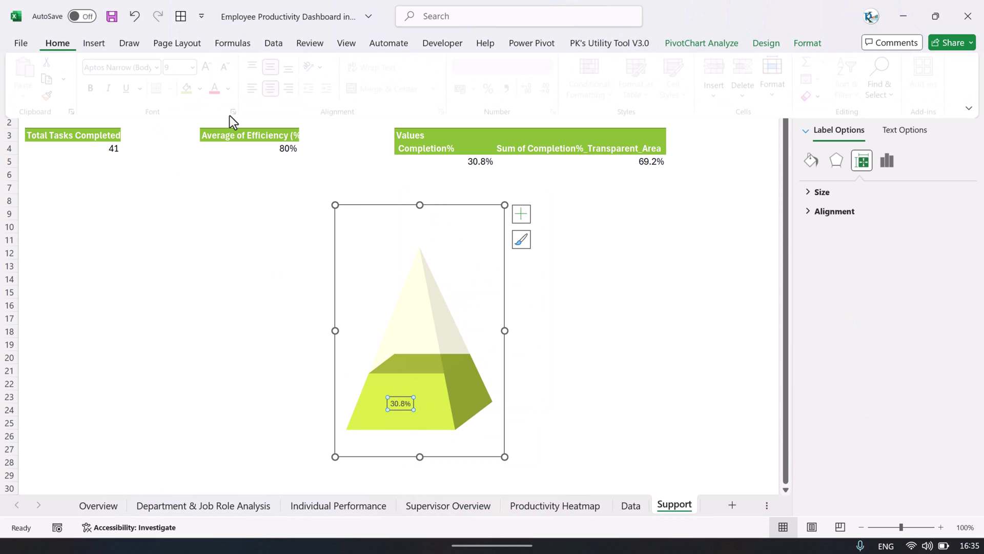
left_click(210, 68)
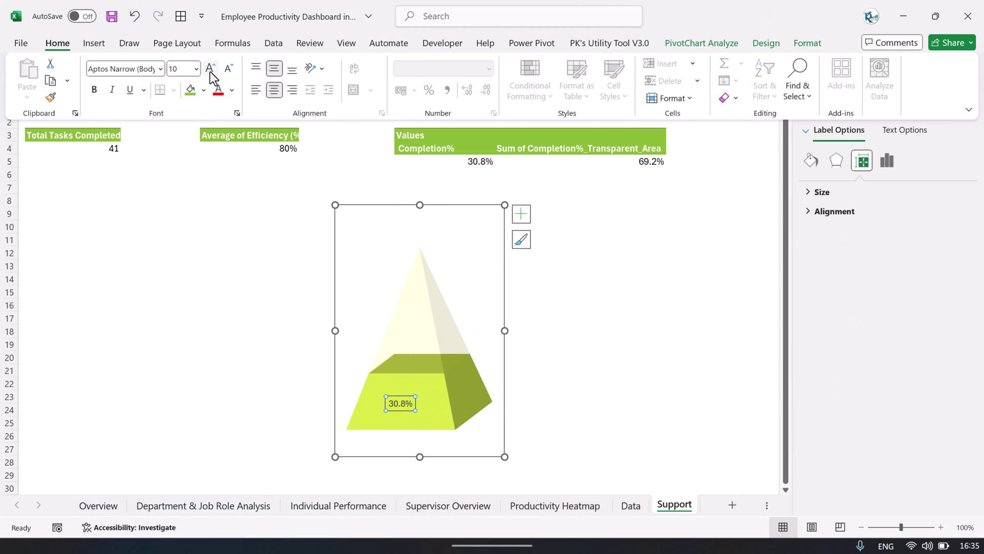
left_click(95, 91)
left_click(232, 90)
left_click(240, 172)
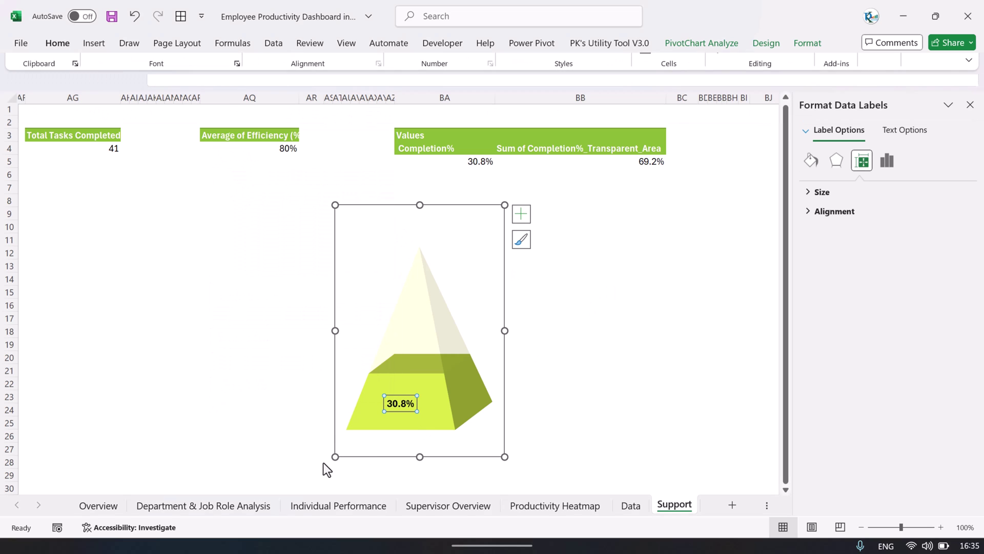
Compare with the finished pyramid on the Overview sheet and add the chart title "Completion%" to the Support sheet's pyramid chart
left_click(98, 506)
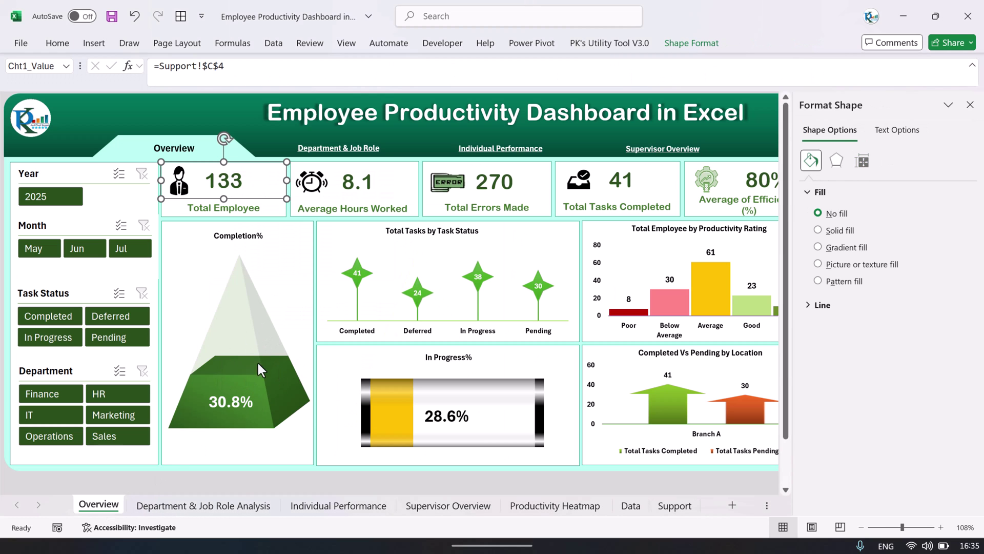
left_click(673, 505)
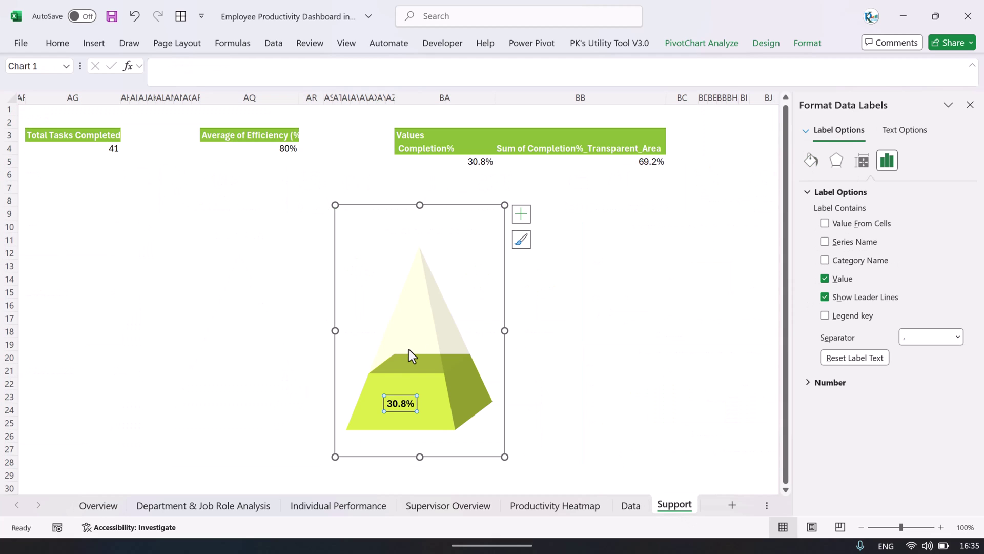
left_click(513, 307)
left_click(426, 325)
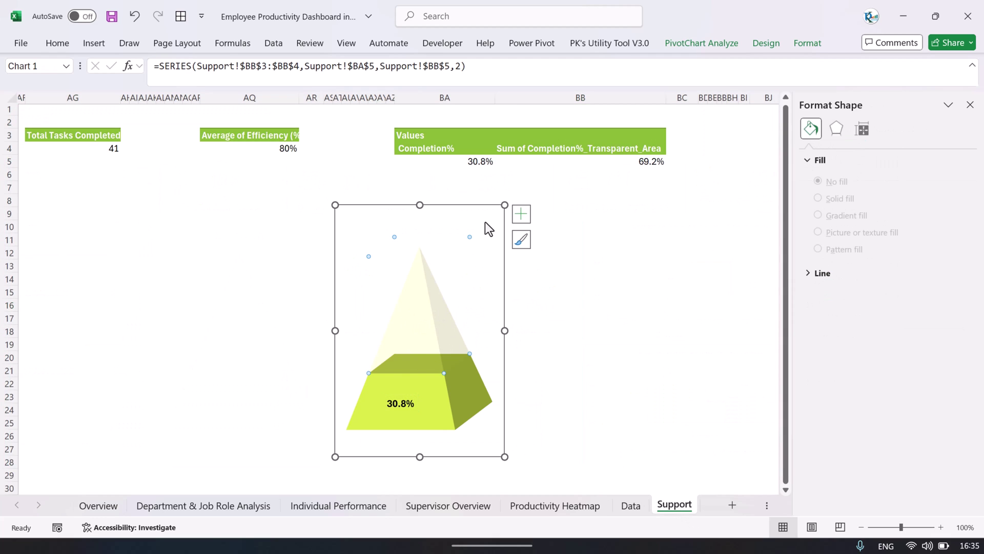
left_click(480, 206)
left_click(521, 213)
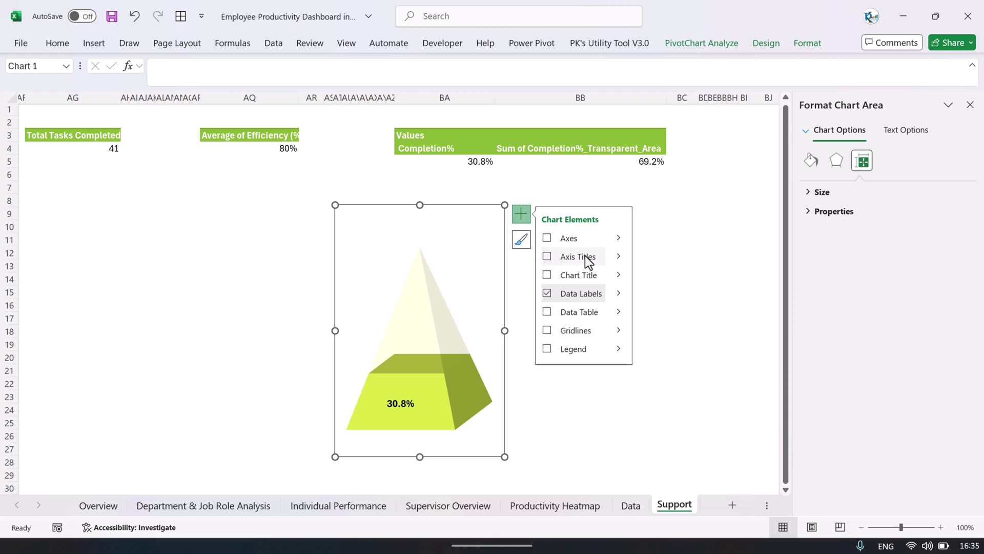
left_click(547, 275)
left_click(422, 221)
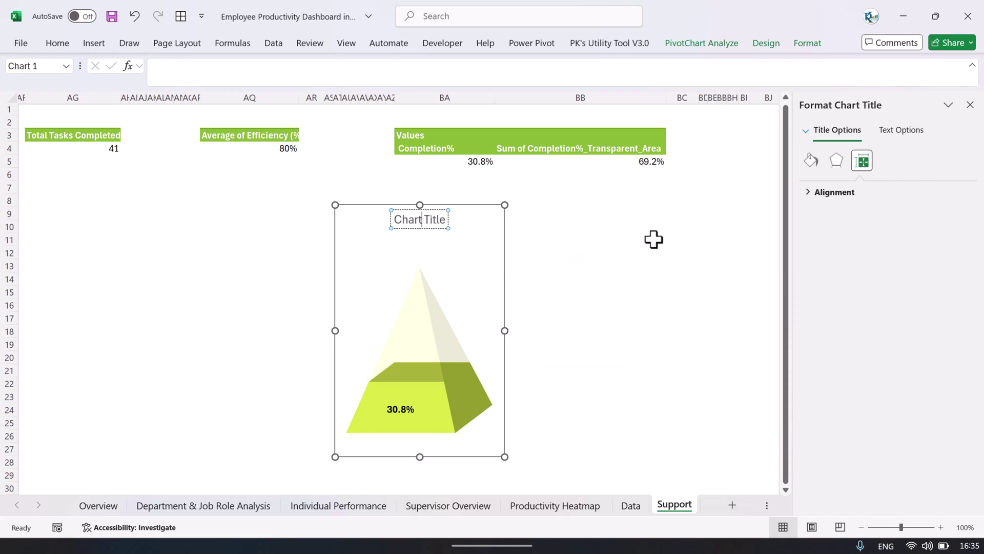
type("Compl")
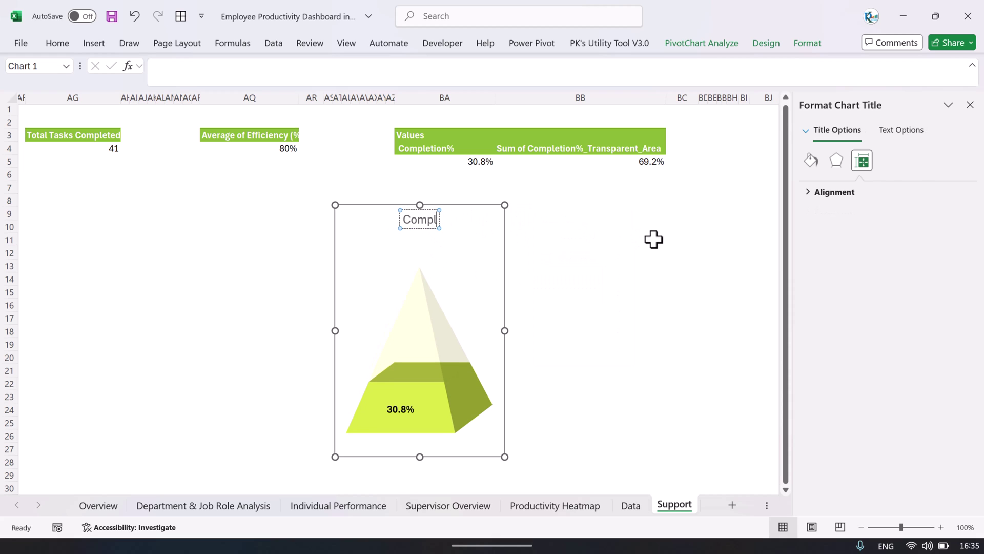
type("etion%")
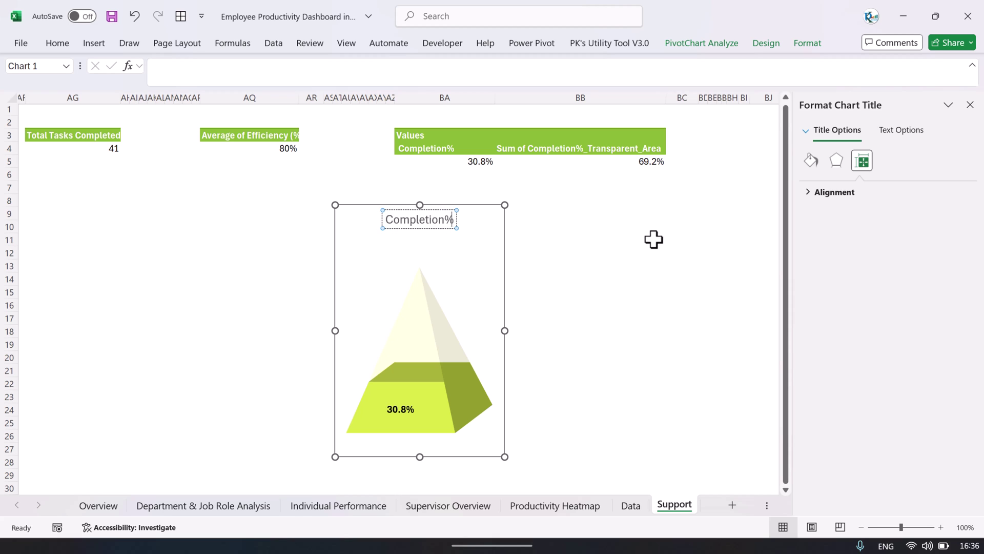
left_click(654, 240)
left_click(451, 220)
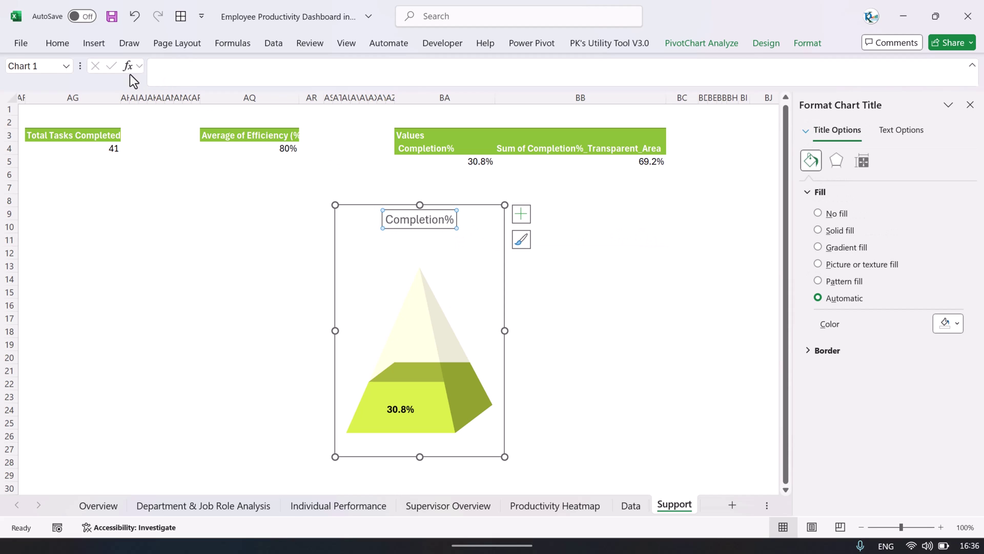
Return to the Overview sheet and close the Format Shape pane to show the full dashboard width
left_click(179, 280)
left_click(110, 506)
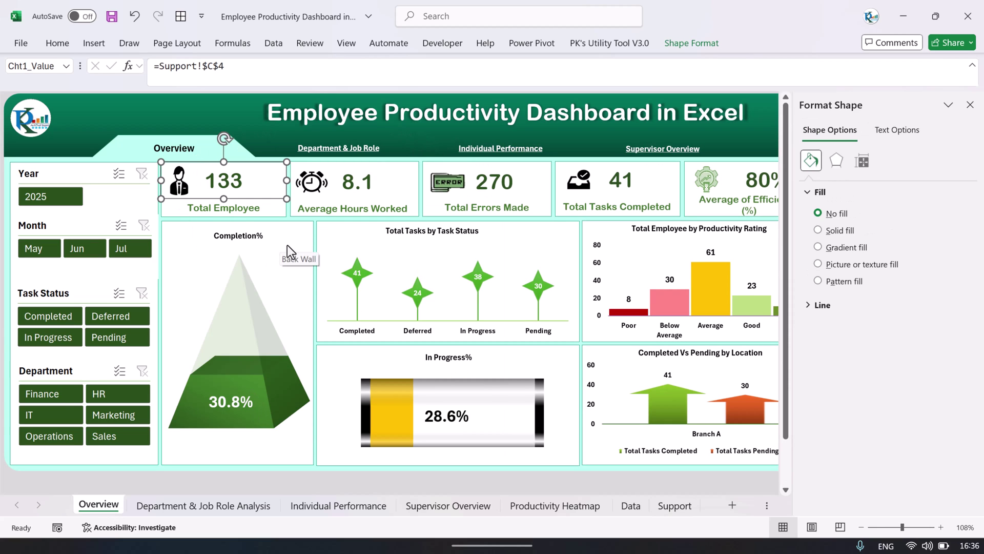
left_click(692, 541)
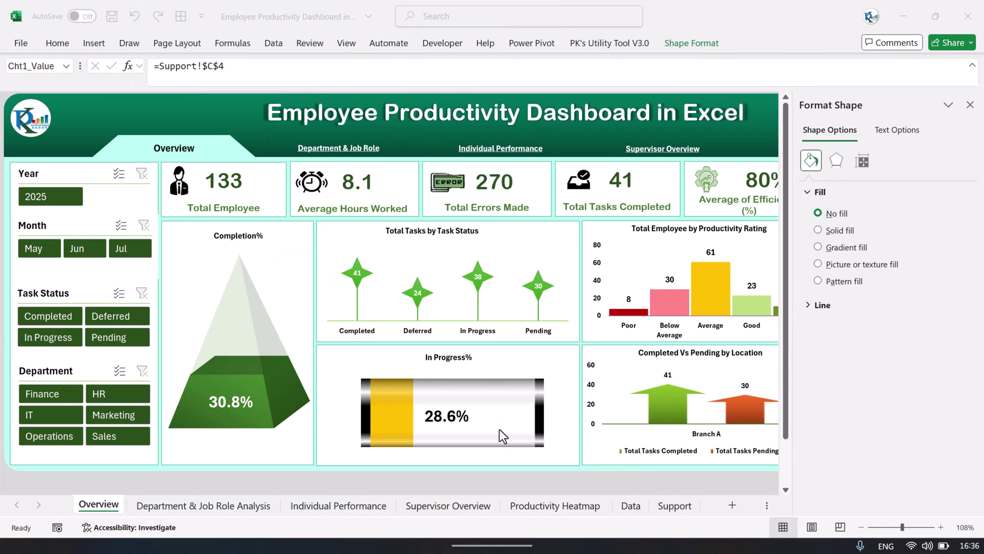
left_click(966, 149)
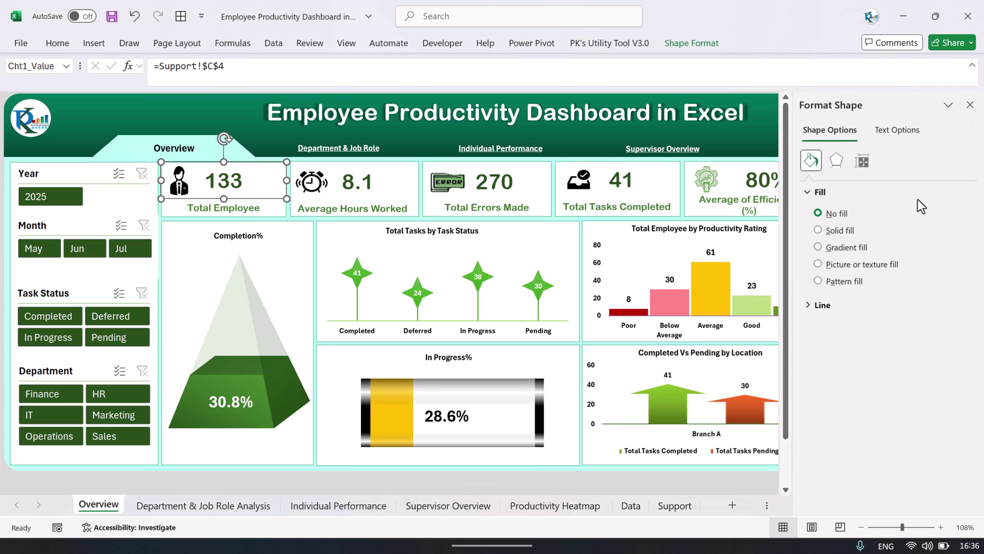
left_click(969, 104)
left_click(496, 487)
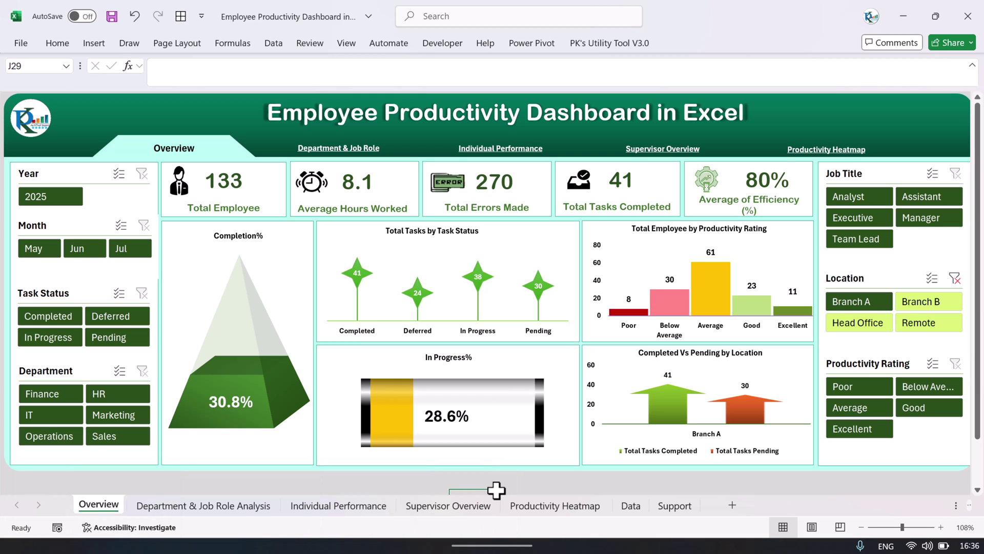
Open the Data sheet and go to the first record of the employee table to examine its columns
left_click(631, 505)
left_click(326, 280)
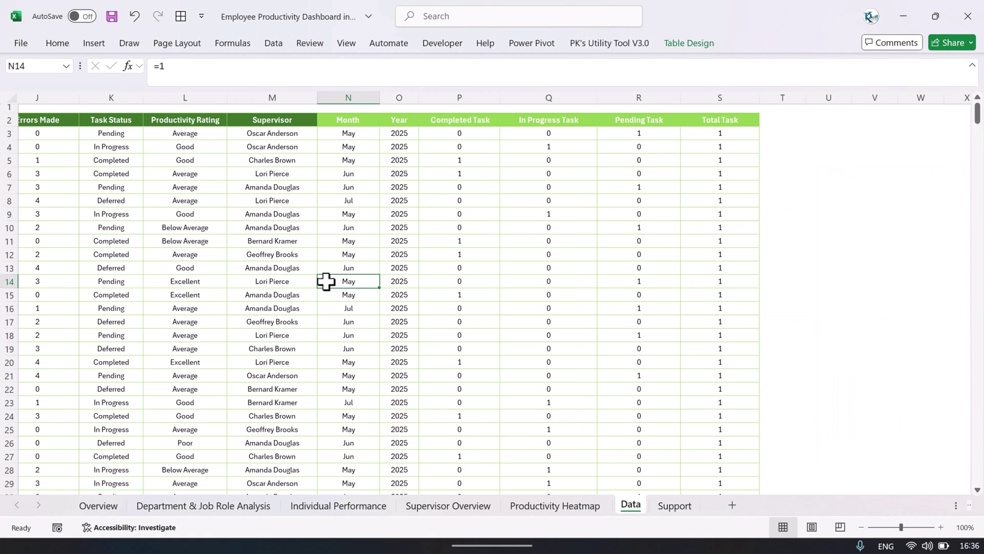
key("Home")
key("ctrl+Home")
key("Down")
key("Right")
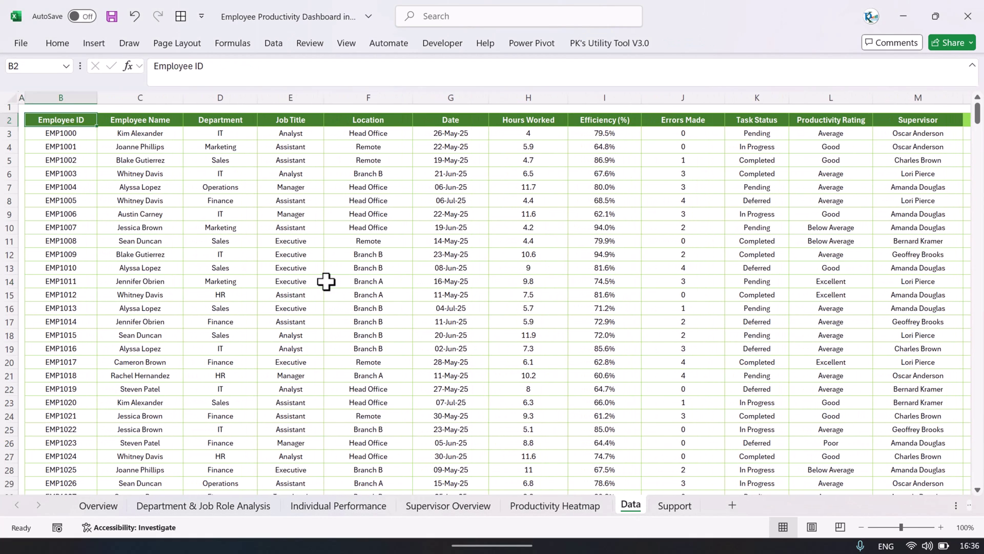
key("Down")
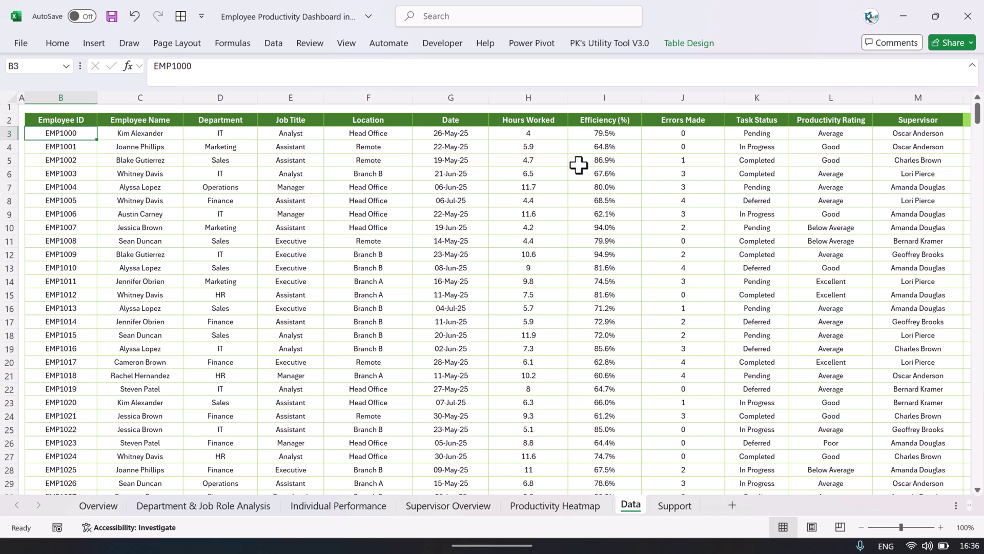
Refresh all data in the workbook and return to the Overview sheet
left_click(435, 161)
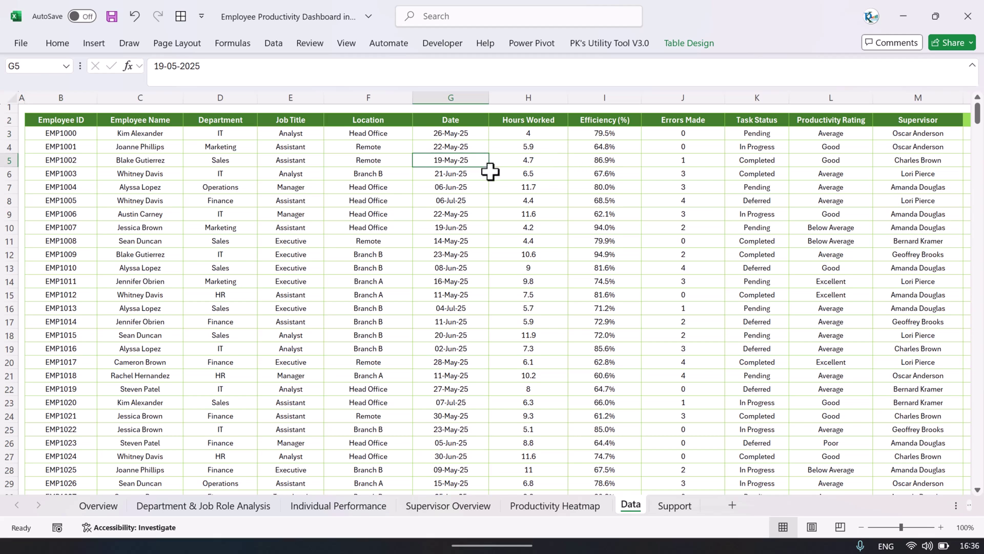
left_click(273, 44)
left_click(258, 94)
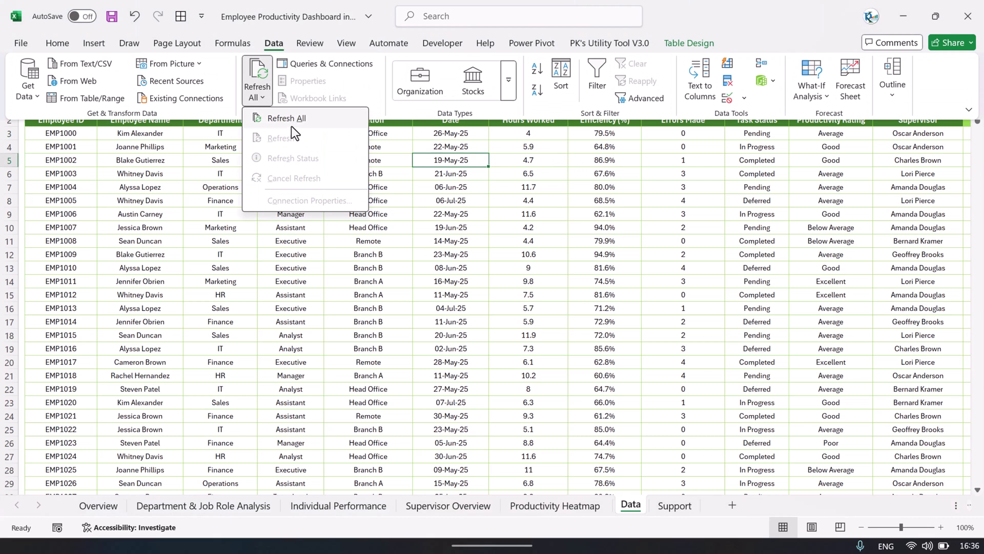
left_click(309, 123)
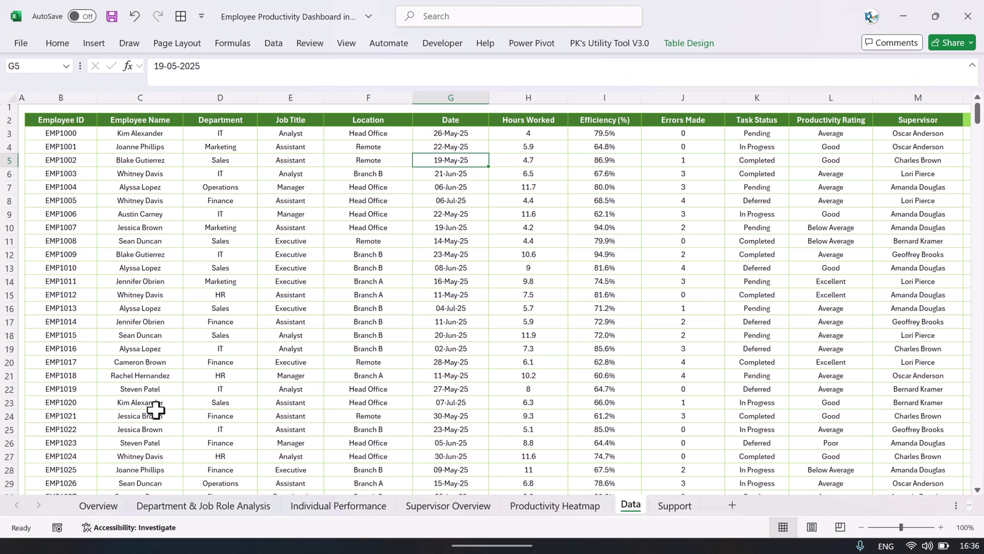
left_click(98, 506)
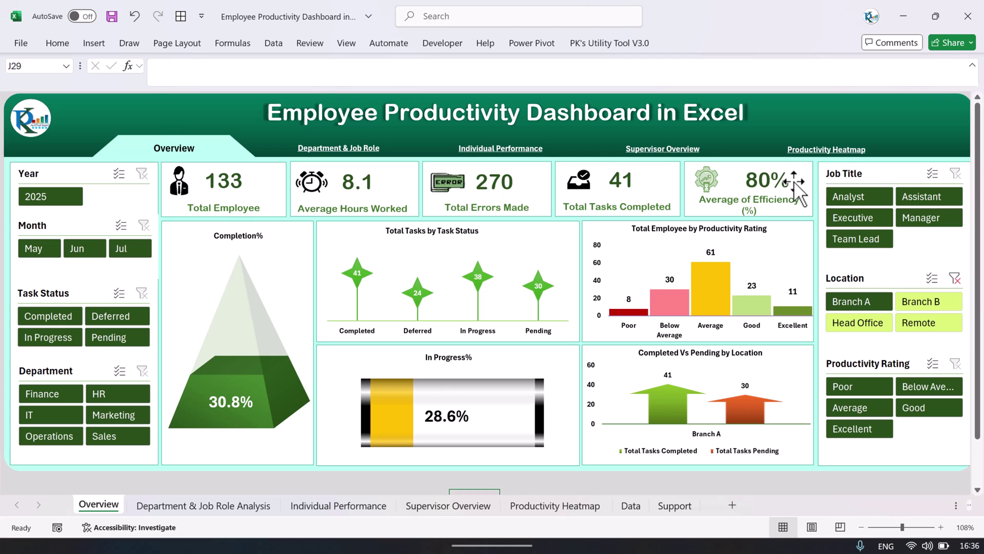
Try moving the Overview sheet's header banner aside, undo the move and select the dashboard's background shape
left_click(157, 118)
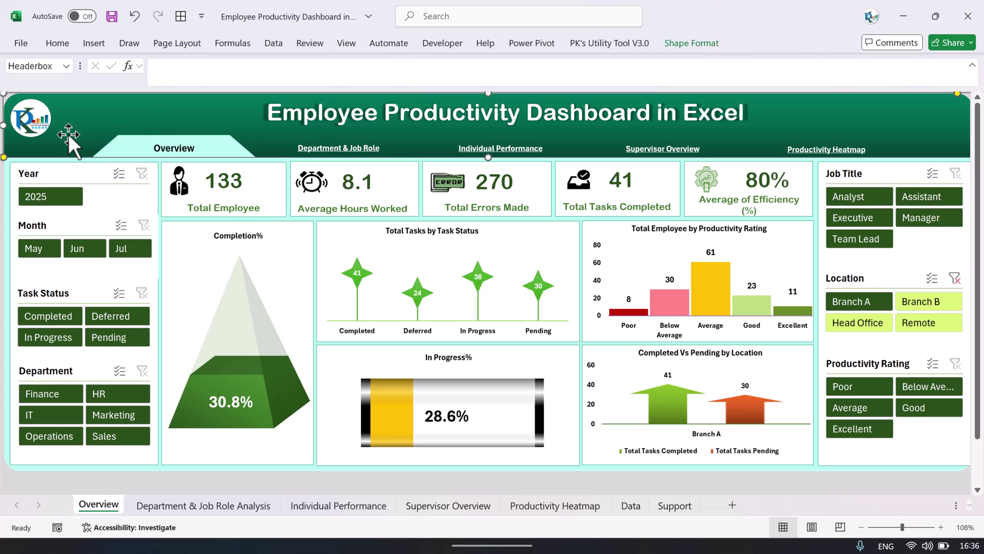
left_click_drag(82, 116, 146, 100)
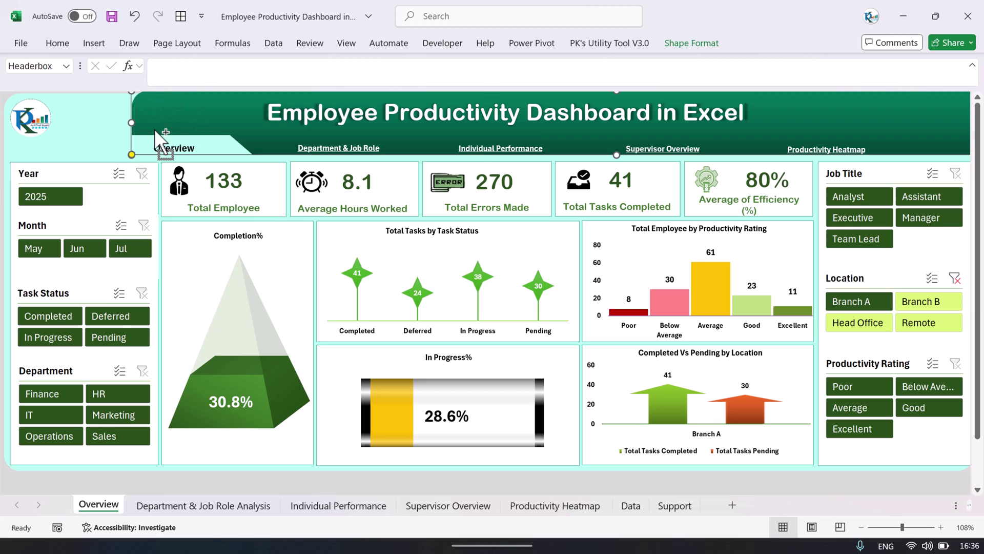
left_click(6, 189)
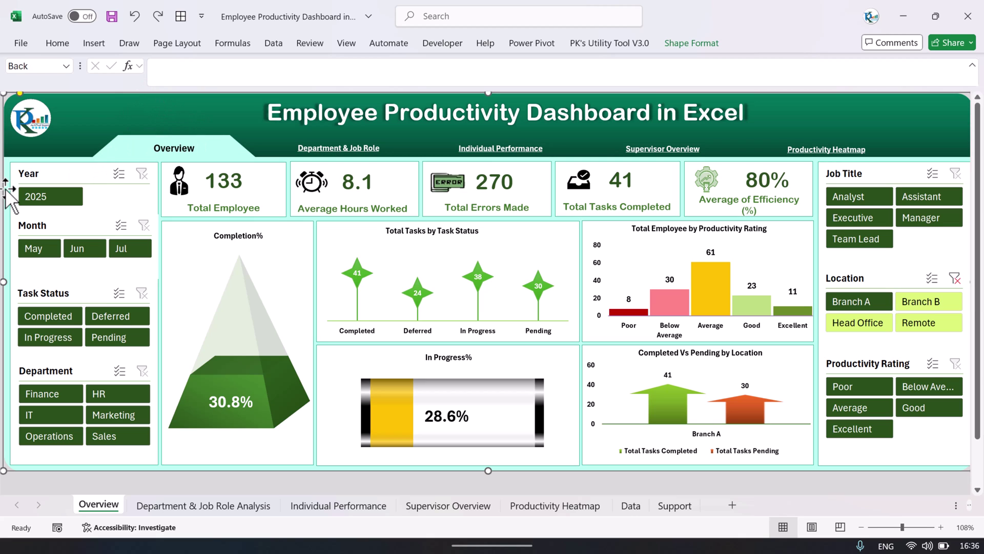
Try moving the Overview dashboard's background shape away from the charts, and undo the move
left_click_drag(6, 195, 210, 297)
scroll(205, 292, "up", 1)
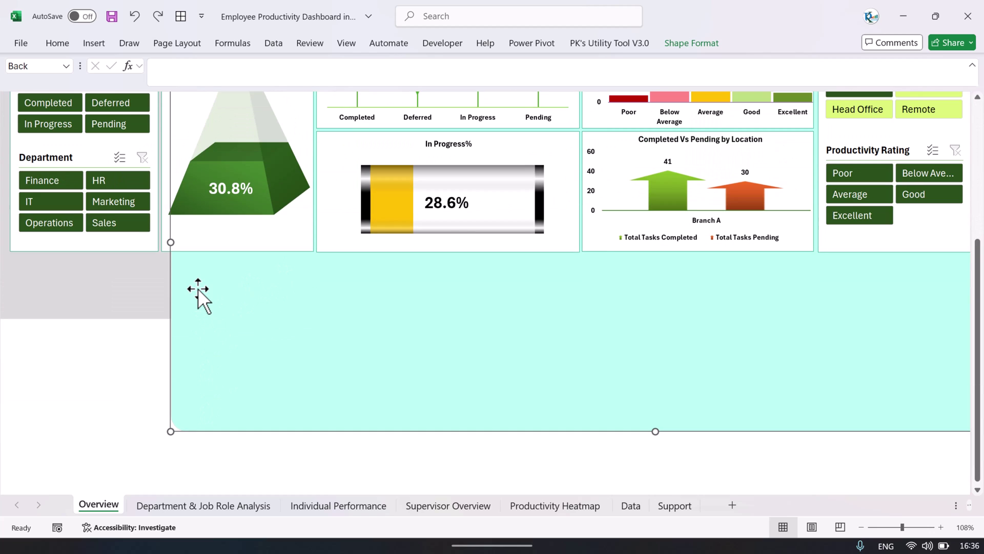
key("ctrl+z")
scroll(200, 287, "up", 4)
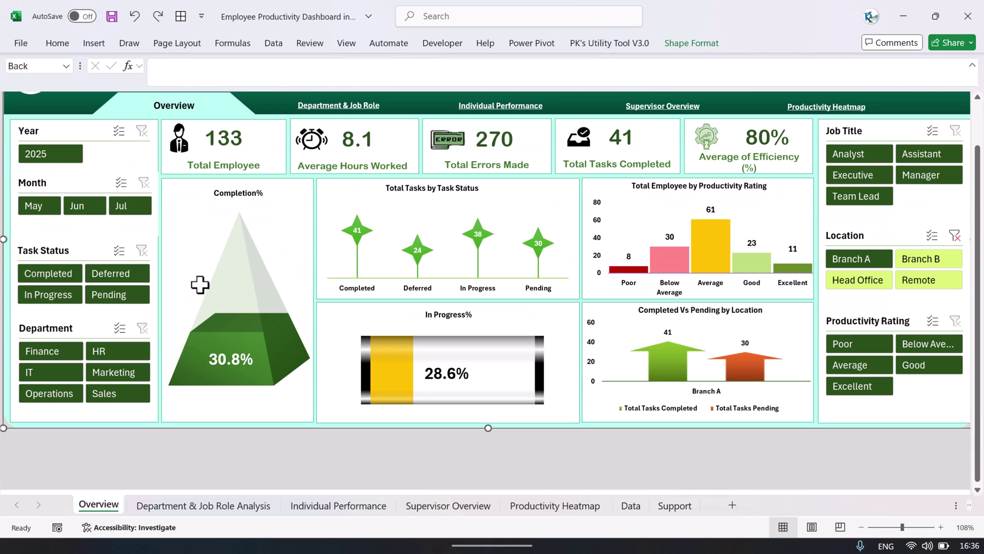
Select the white box shape behind the Completion% chart to examine it, and deselect it
left_click(179, 194)
mouse_move(183, 418)
left_mouse_down()
mouse_move(189, 429)
mouse_move(310, 402)
mouse_move(262, 444)
mouse_move(164, 286)
mouse_move(189, 421)
left_mouse_up()
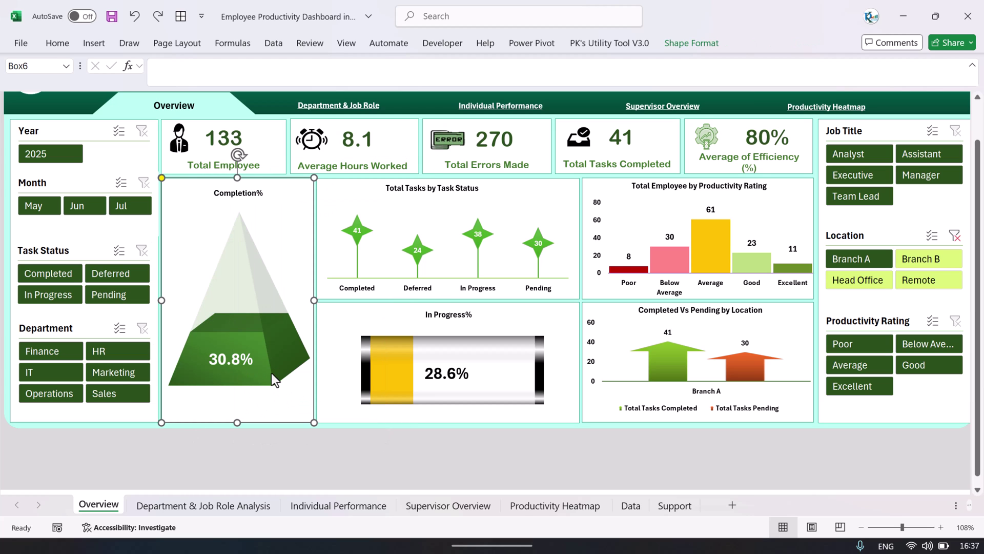
left_click(406, 482)
scroll(405, 455, "up", 2)
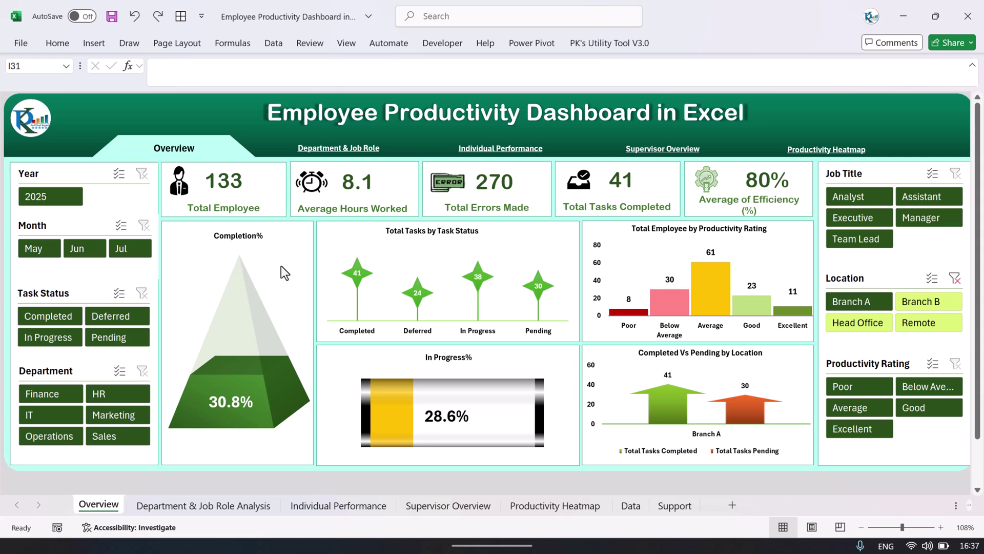
Examine the Department & Job Role navigation shape, follow the header links to other dashboard sheets and return to Overview
right_click(352, 145)
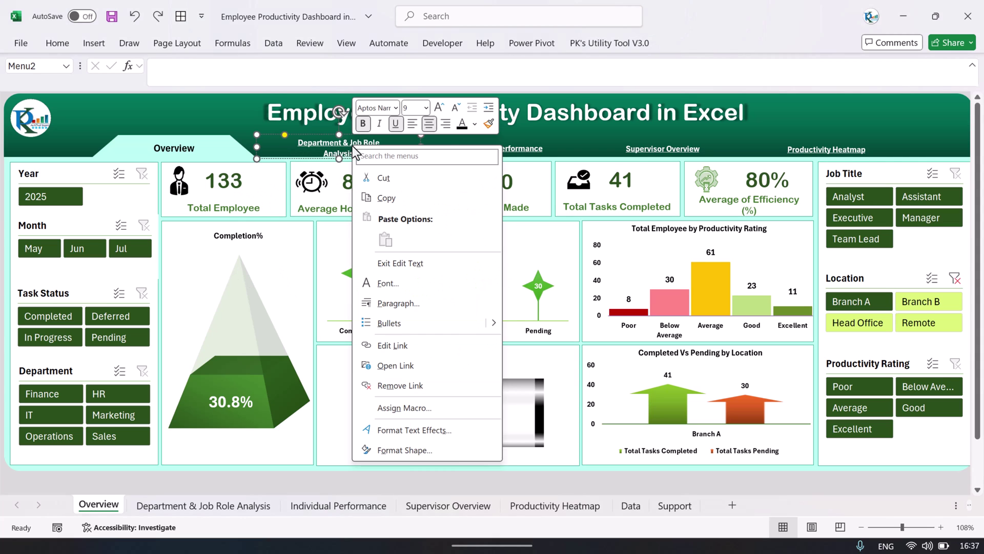
key("Escape")
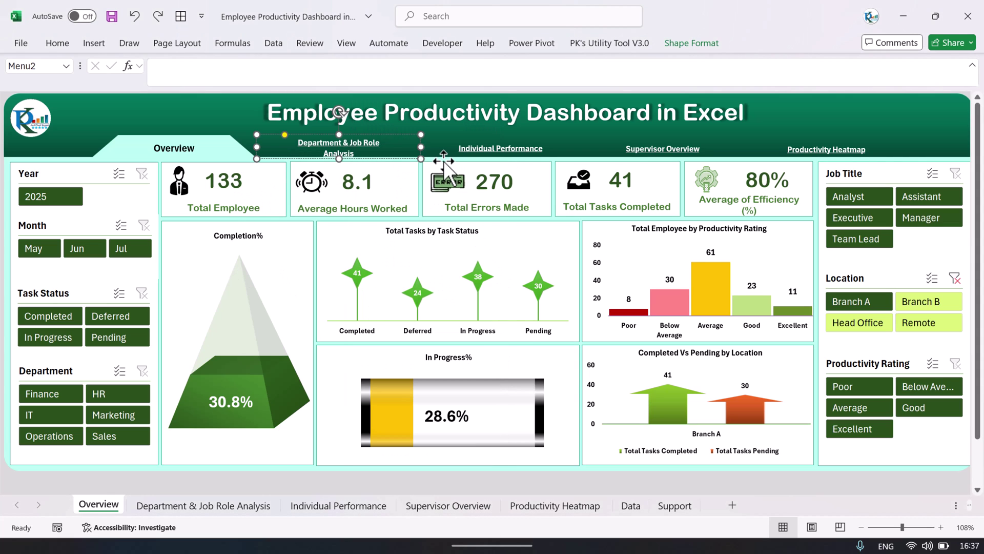
key("Escape")
left_click(358, 150)
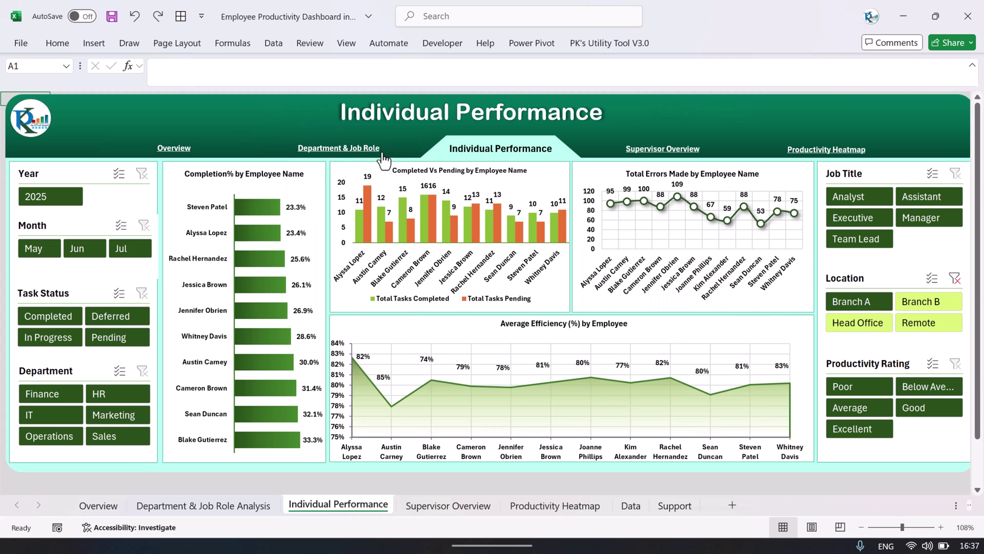
left_click(334, 155)
left_click(207, 158)
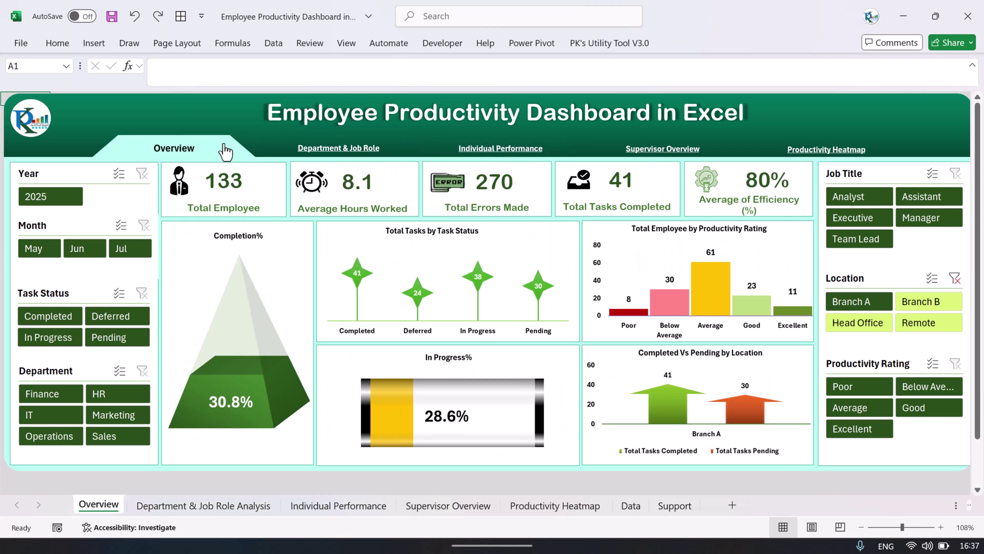
Try moving the Overview navigation shape up within the header banner, and undo the move
right_click(225, 143)
key("Escape")
left_click_drag(228, 158, 235, 138)
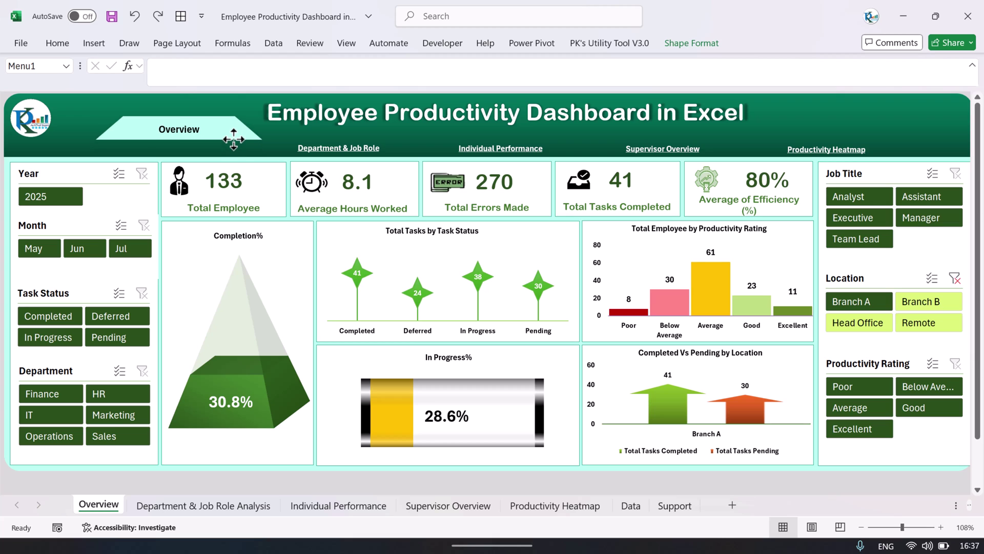
key("ctrl+z")
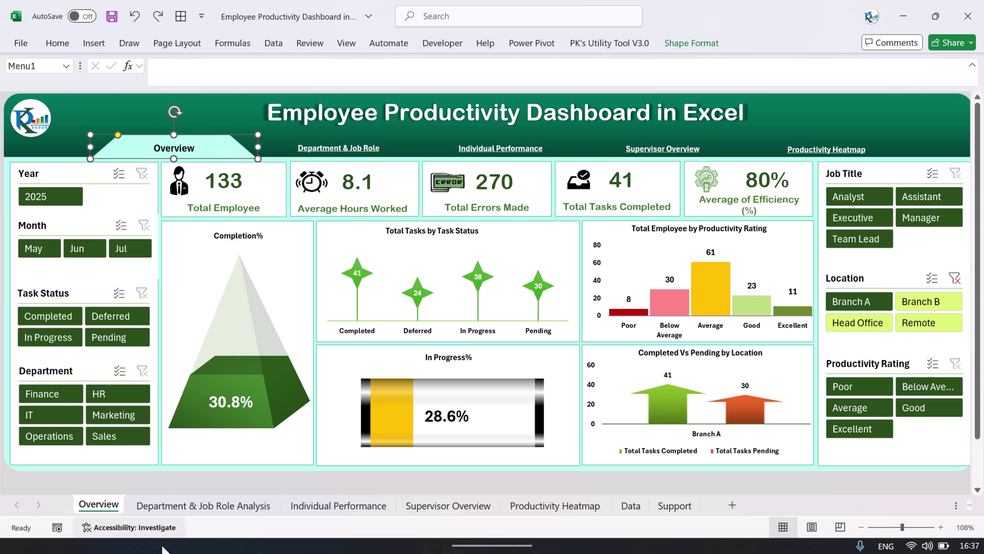
Add a new worksheet and insert a trapezoid shape spanning about E7 to H9
left_click(732, 505)
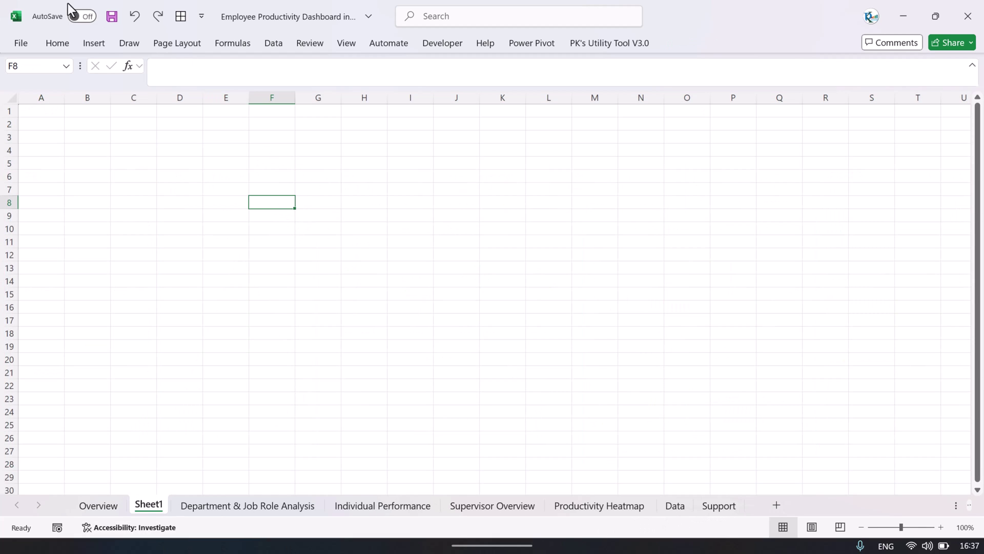
left_click(94, 45)
left_click(224, 82)
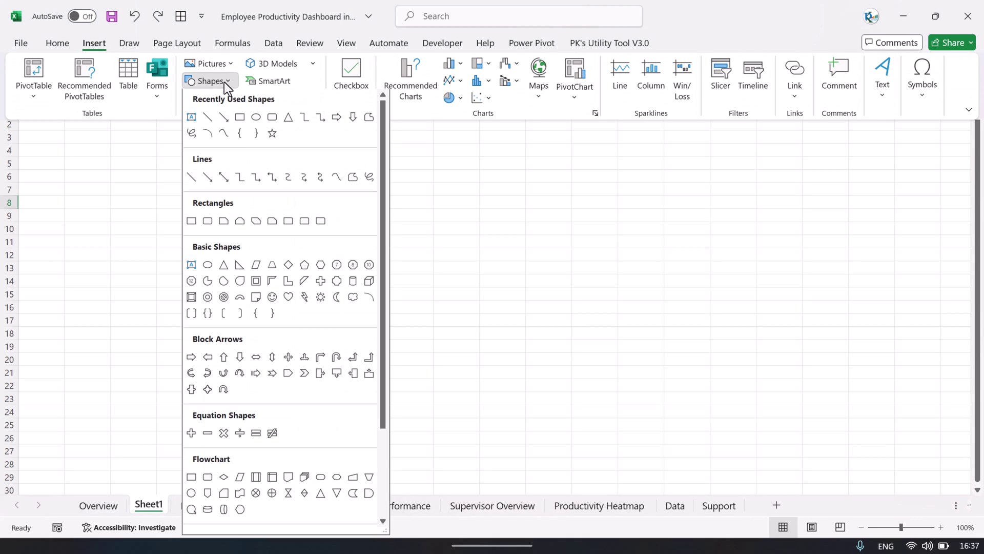
left_click(272, 265)
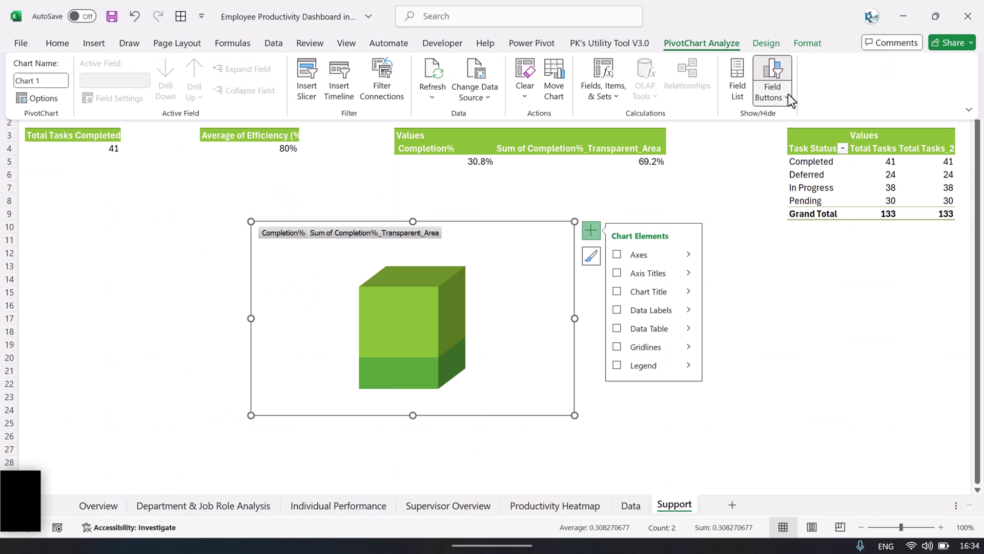
Hide all field buttons on the Support sheet's Completion% pivot chart and make the chart narrower and taller
left_click(788, 94)
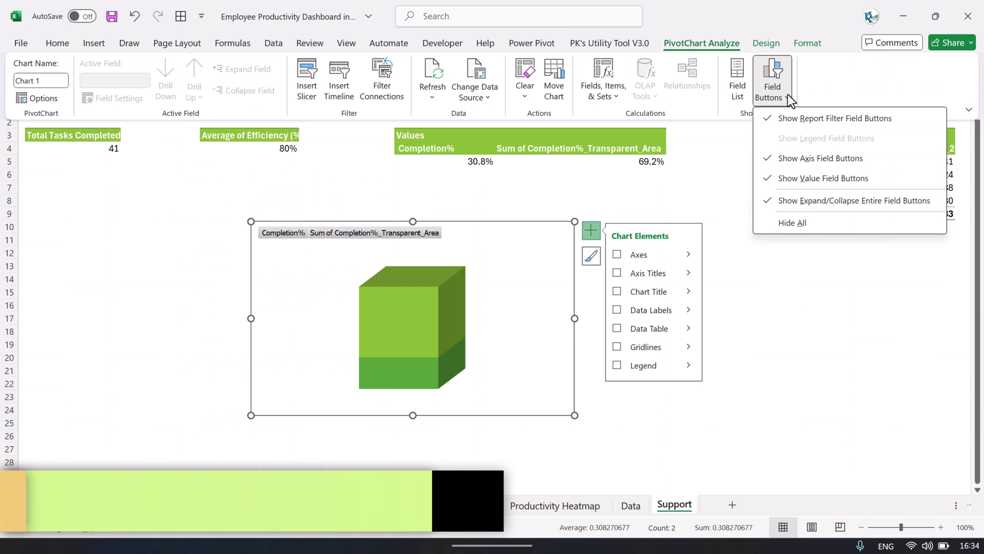
left_click(790, 223)
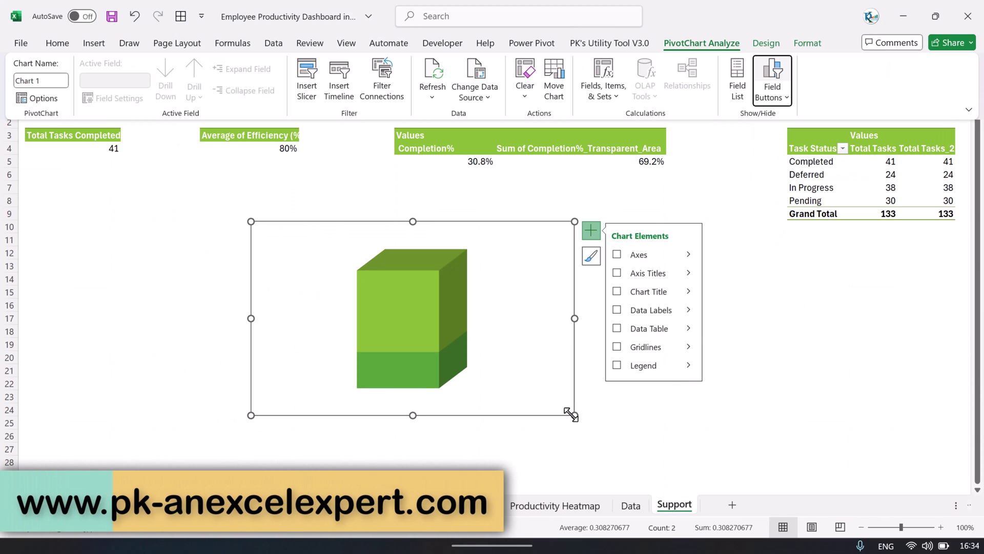
left_click_drag(572, 415, 481, 461)
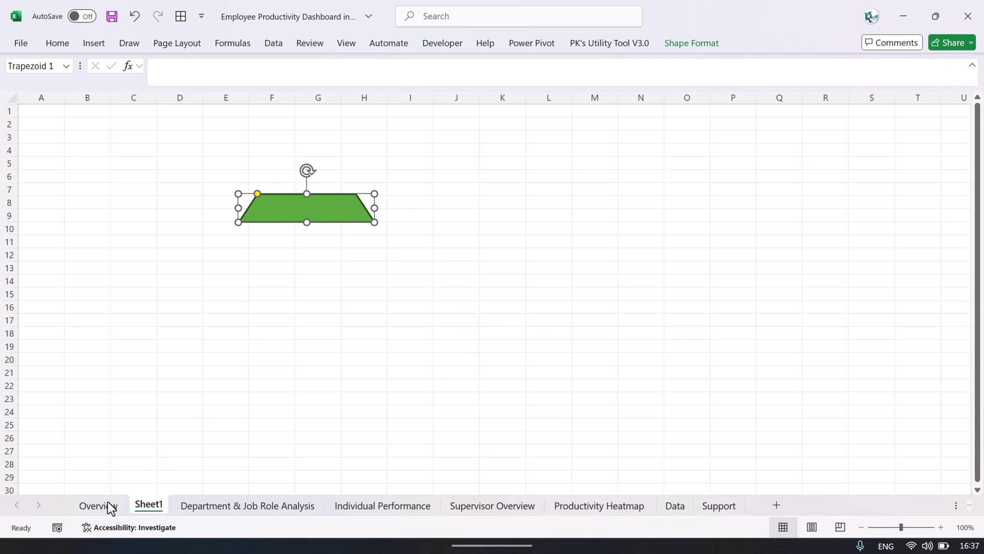
Return to the Overview sheet to examine its trapezoid-shaped Overview navigation shape
left_click(97, 506)
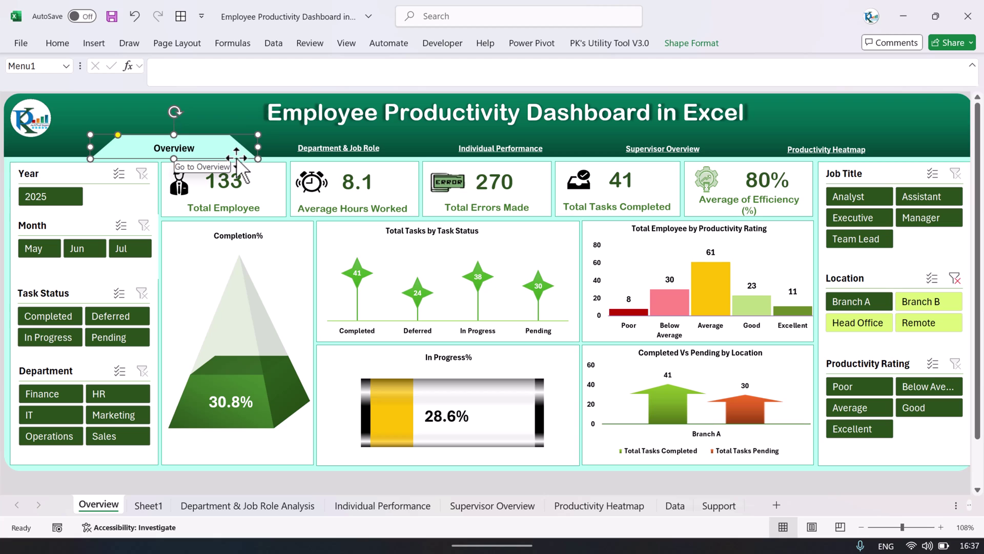
left_click_drag(248, 162, 247, 161)
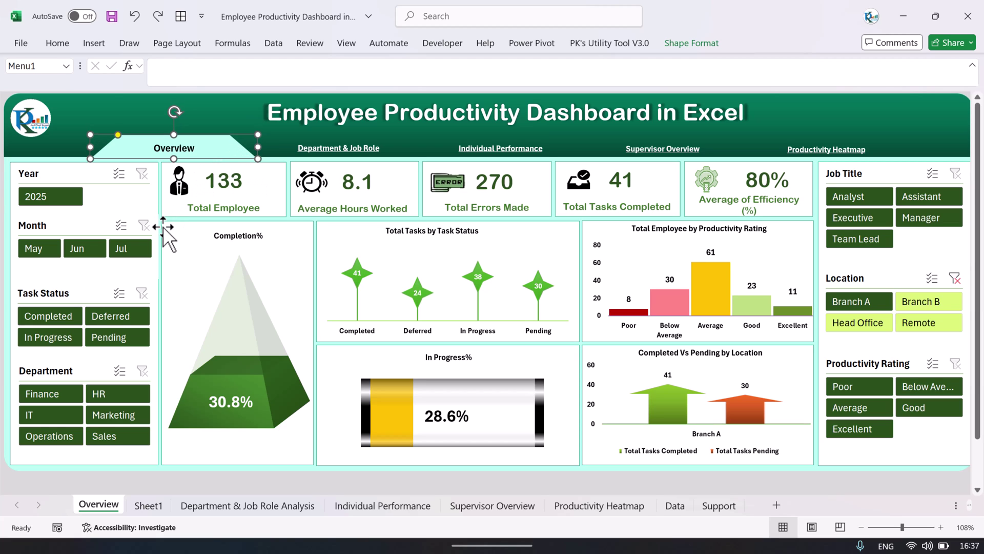
Select the dashboard's background shape, try shifting it aside, and undo the shift
left_click(184, 472)
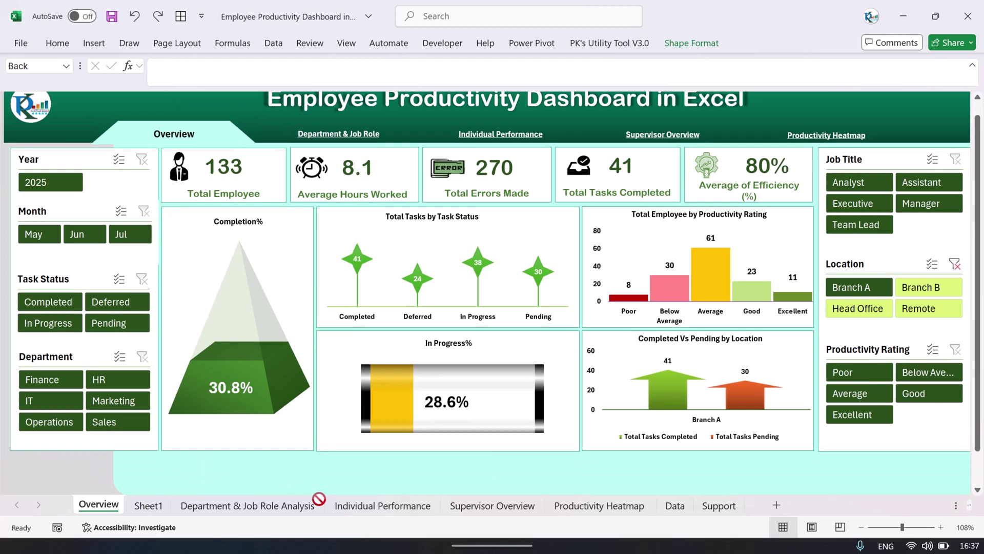
scroll(202, 472, "down", 1)
left_click_drag(249, 455, 246, 469)
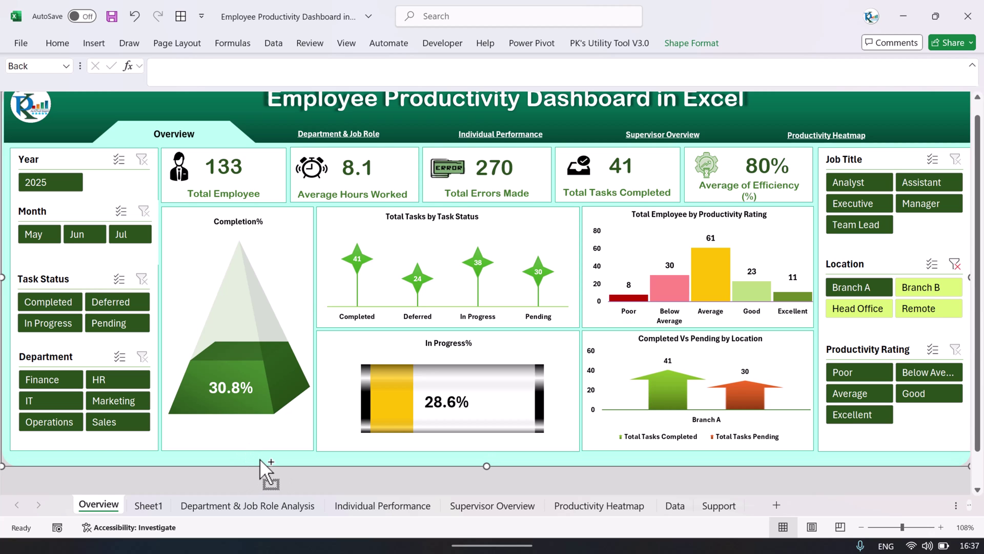
key("ctrl+z")
scroll(259, 454, "up", 1)
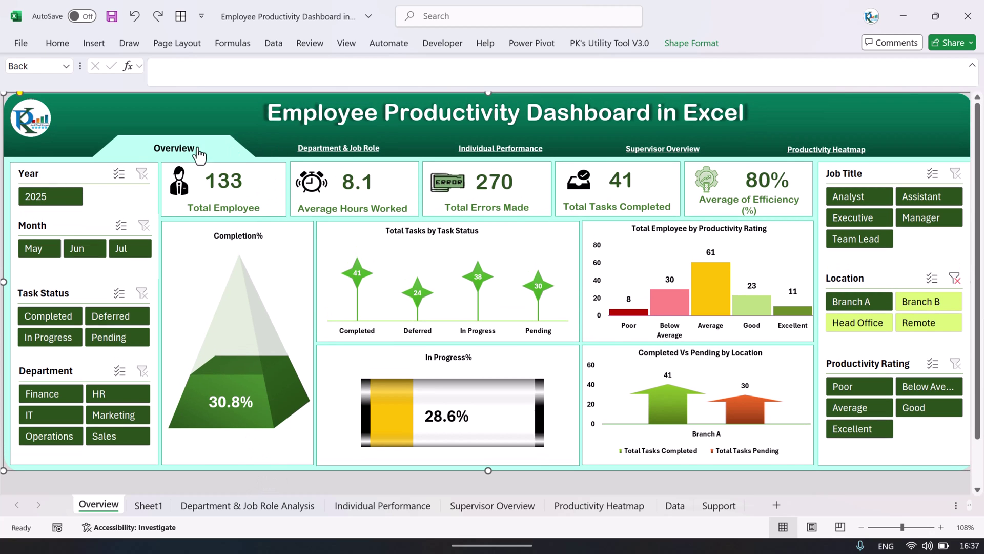
key("Escape")
right_click(351, 151)
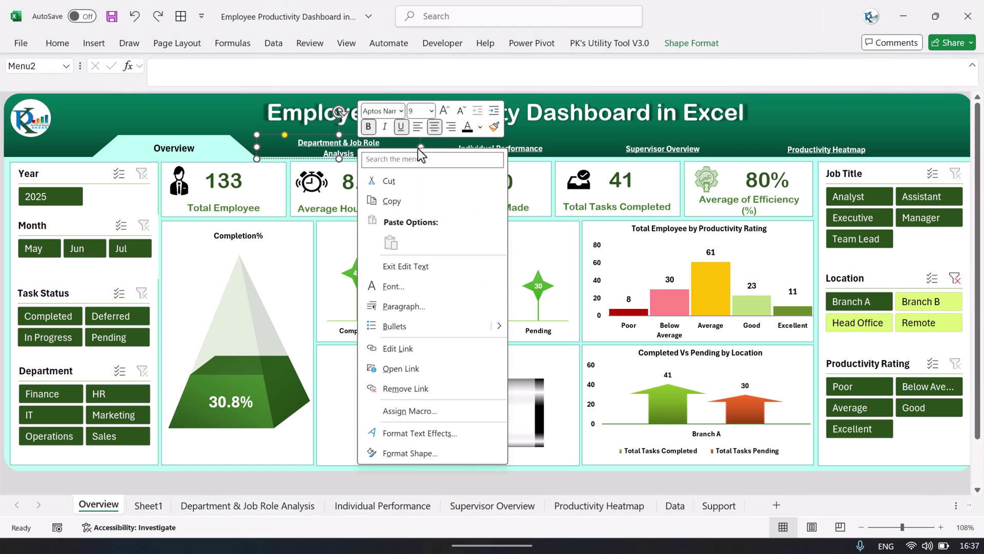
key("Escape")
left_click(507, 152, "ctrl")
left_click(305, 478)
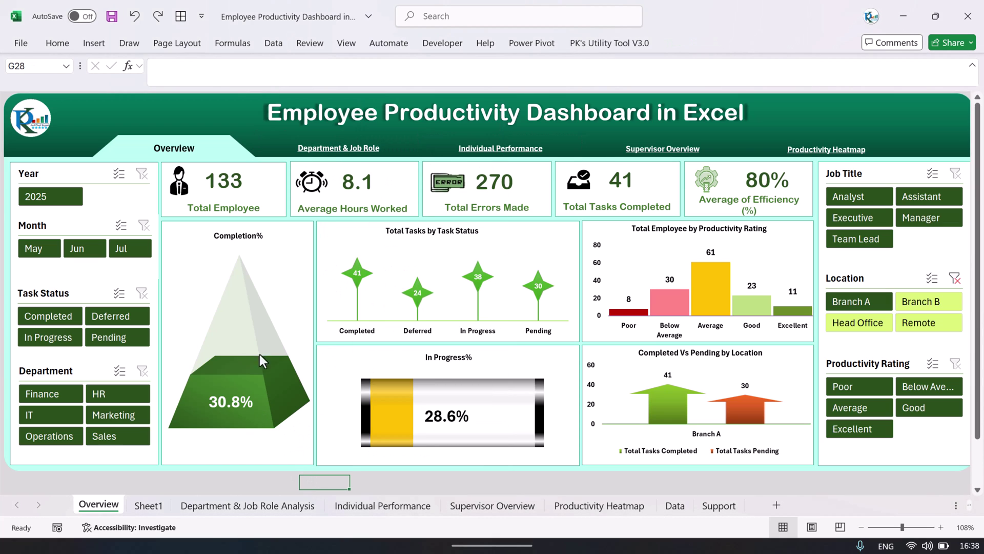
Link the Department & Job Role navigation shape to cell A1 of the 'Department & Job Role Analysis' sheet
left_click(186, 148, "ctrl")
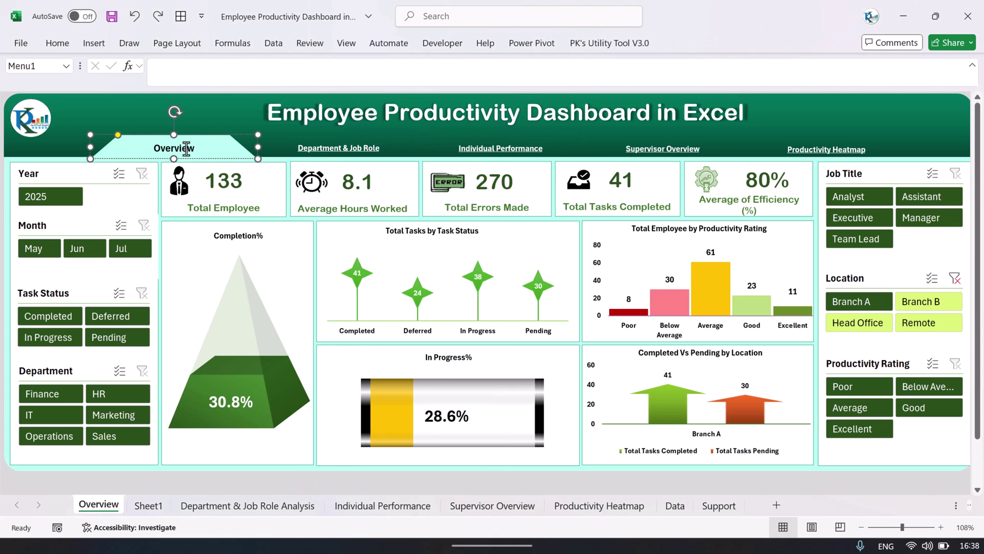
left_click(336, 153, "ctrl")
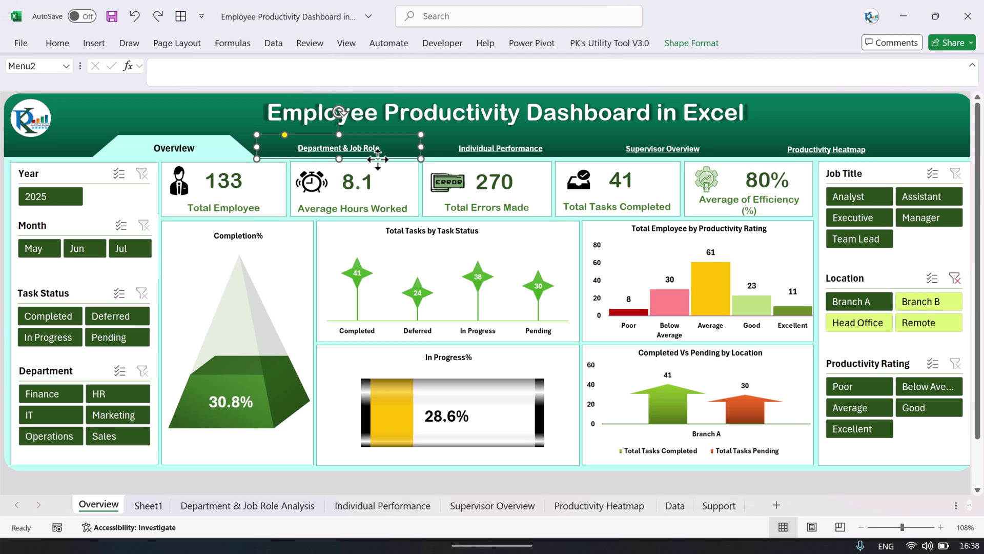
key("ctrl+k")
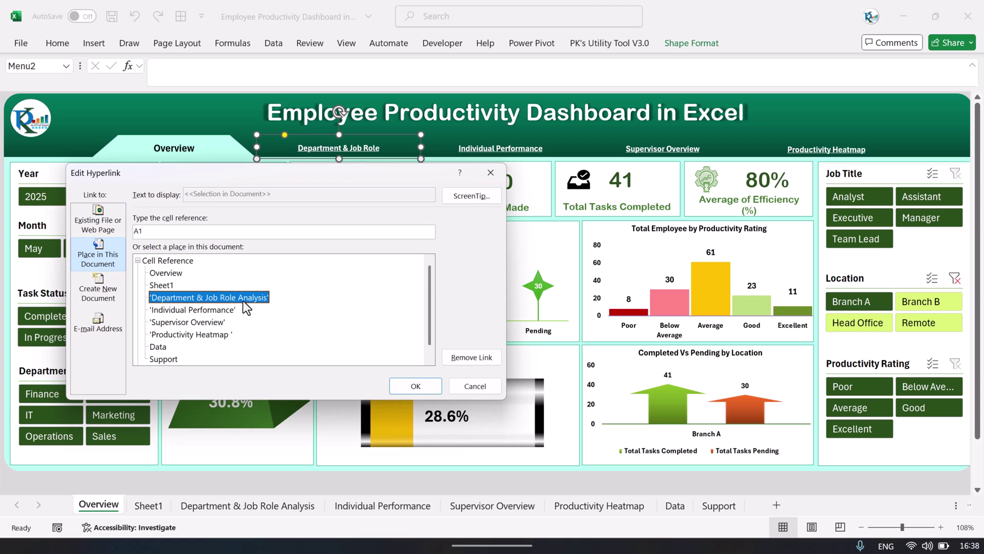
left_click(429, 387)
Link the Individual Performance navigation shape to cell A1 of the 'Individual Performance' sheet and deselect the shape
right_click(522, 155)
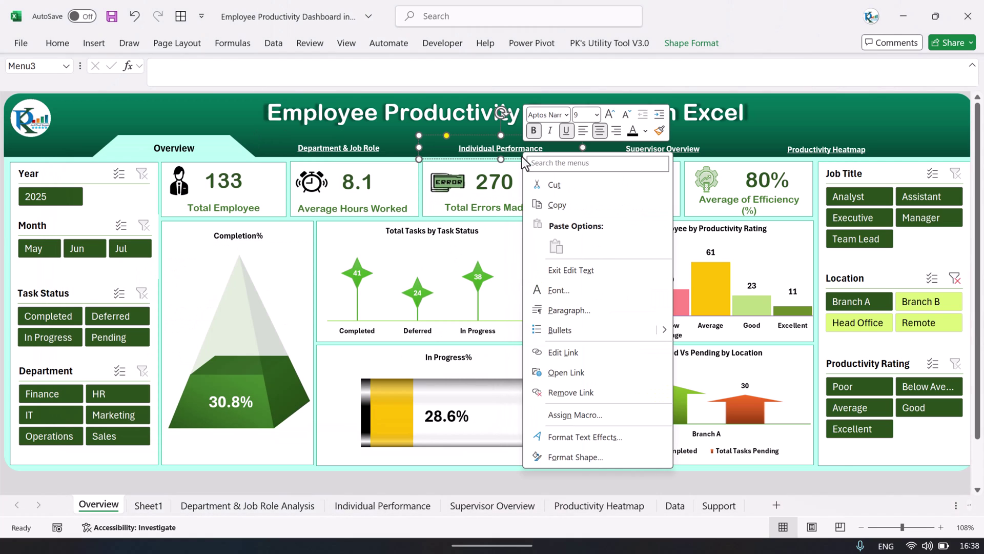
key("Escape")
key("ctrl+k")
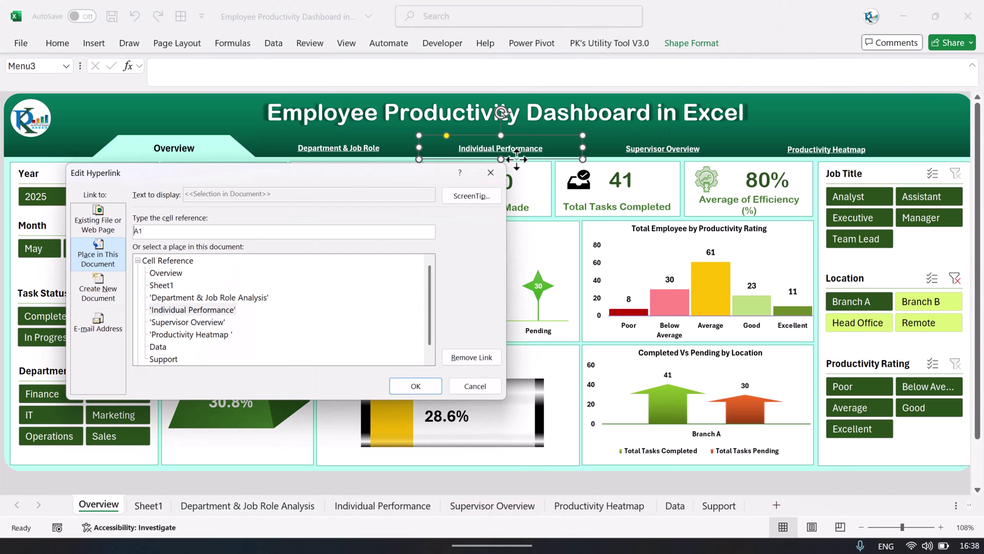
left_click(200, 315)
left_click(413, 387)
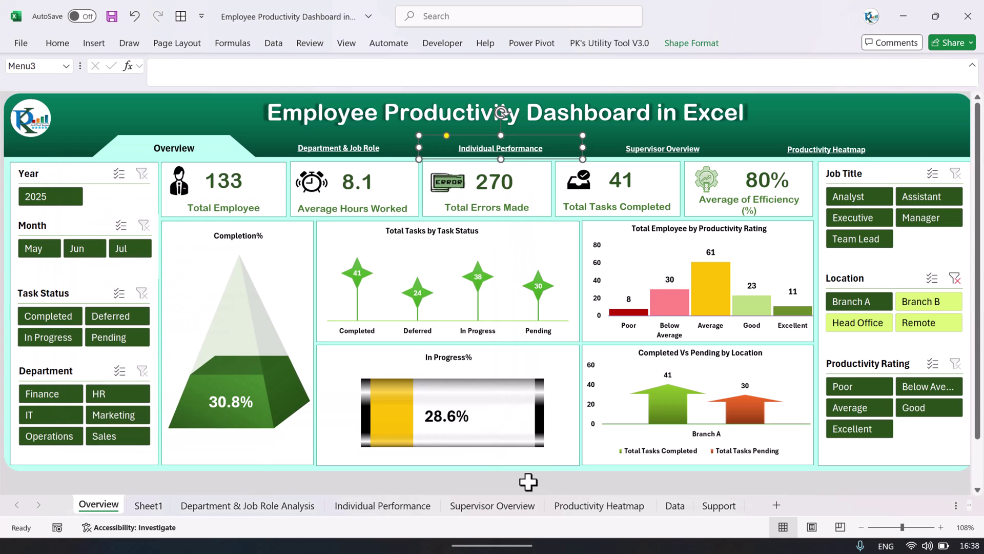
left_click(524, 479)
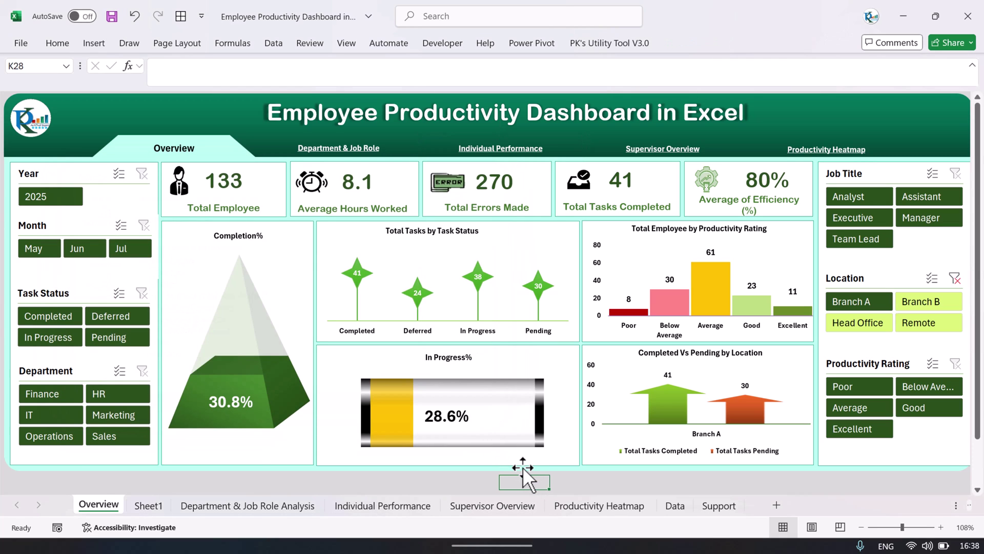